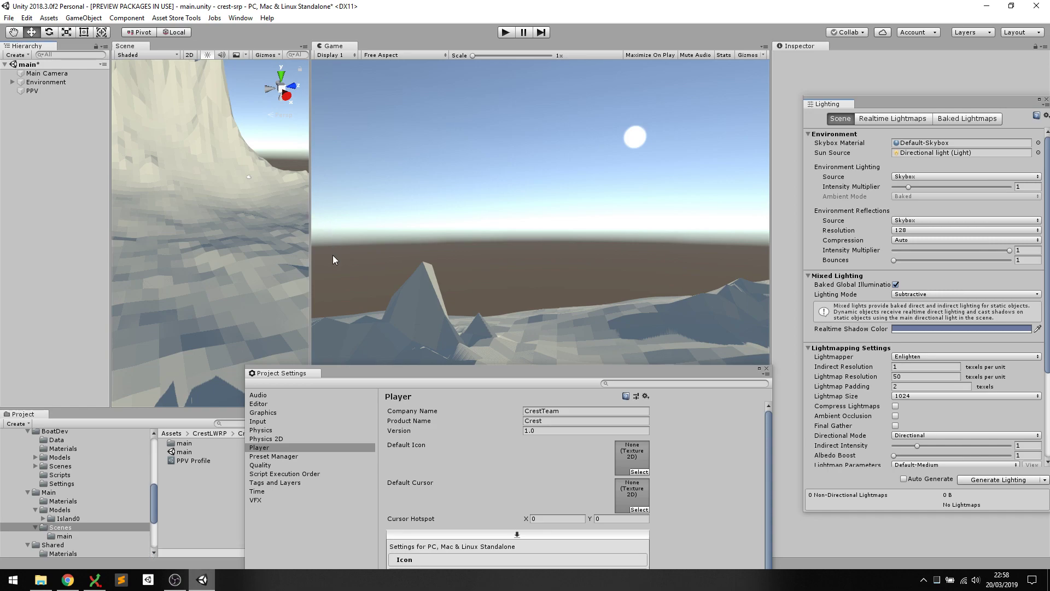
Bring the Player rendering settings into view to check the color space, and close the Project Settings window
drag(385, 375, 350, 343)
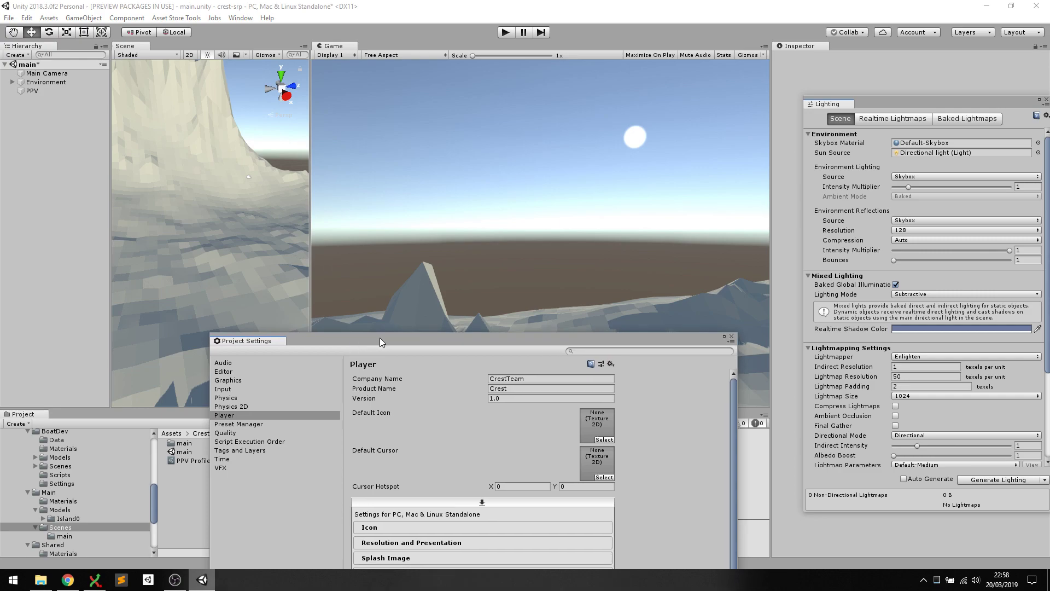
drag(382, 337, 372, 182)
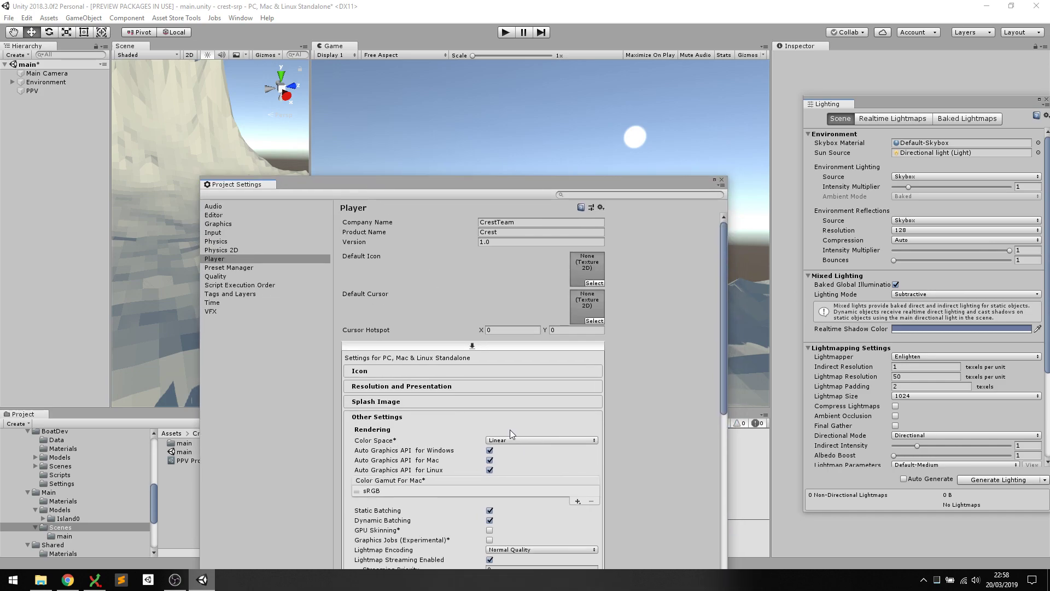
click(721, 181)
Generate the lighting for the scene and close the Lighting window
drag(927, 101, 447, 113)
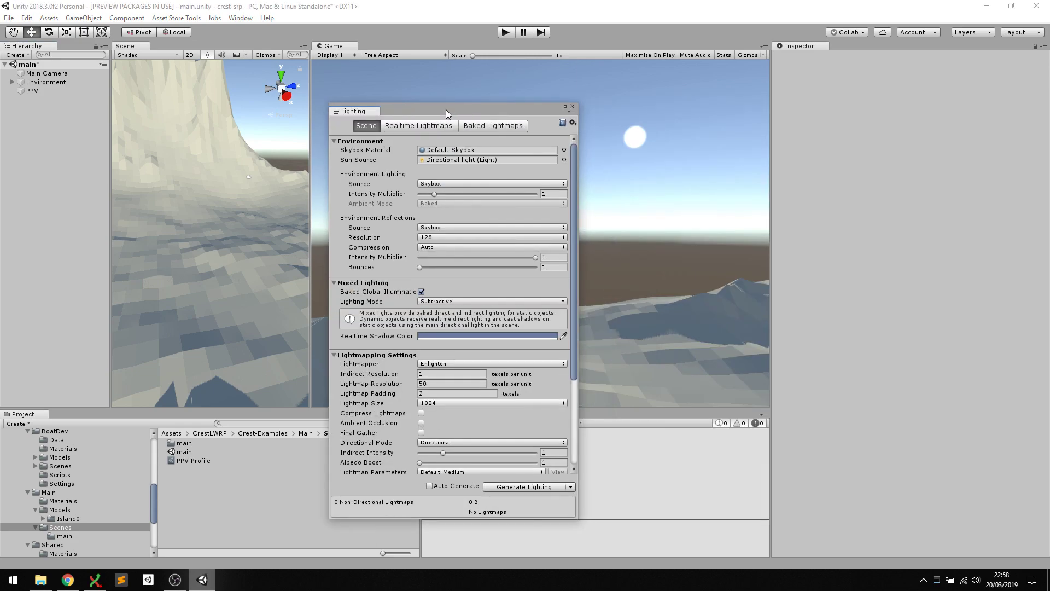
scroll(497, 300, down, 5)
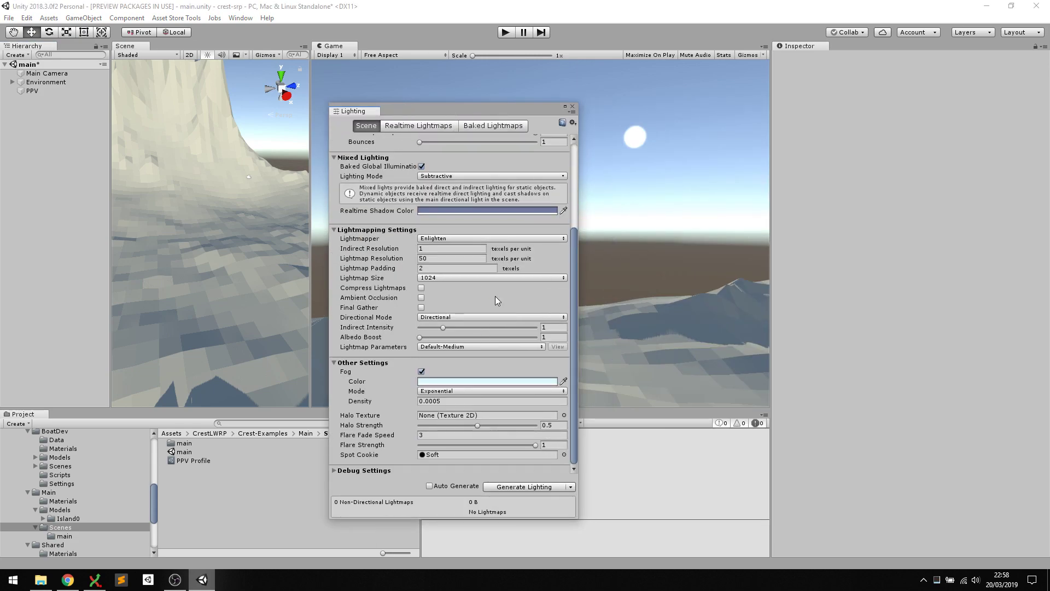
click(518, 487)
drag(511, 110, 757, 111)
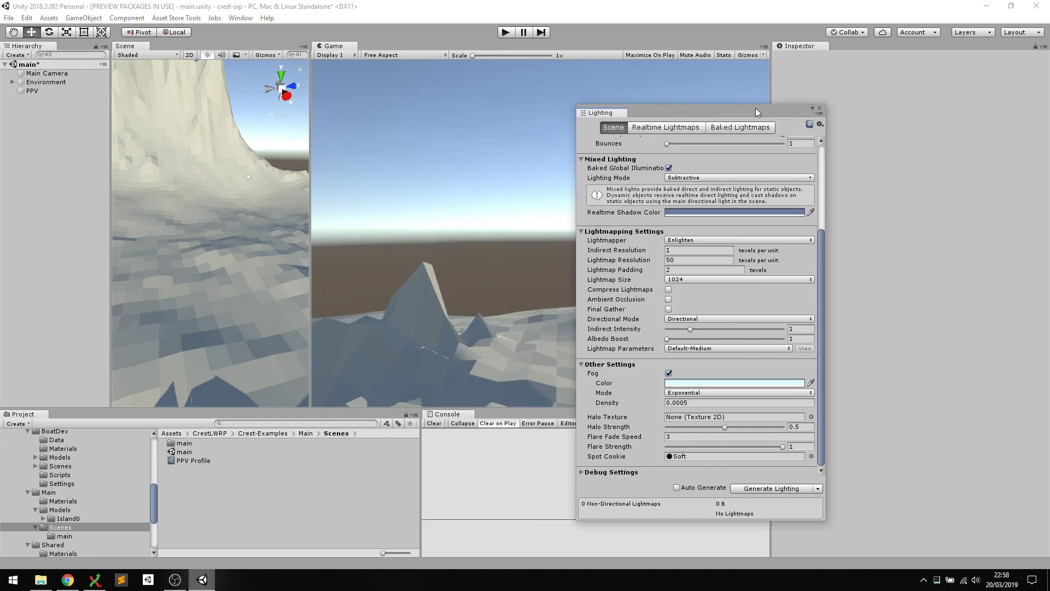
click(819, 109)
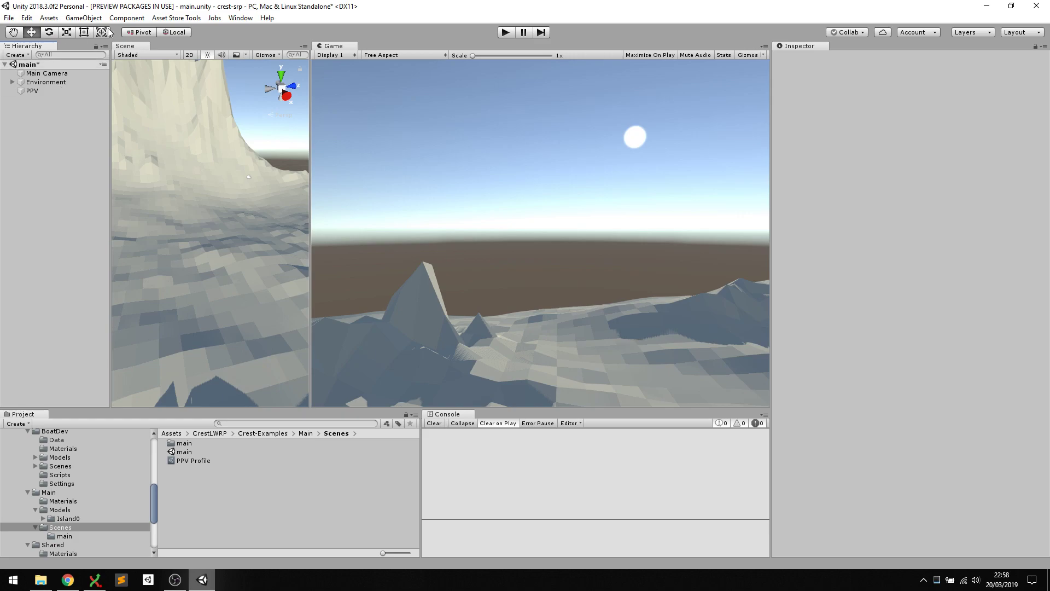
Create an empty game object named Ocean and reset its transform
click(84, 17)
mouse_move(91, 55)
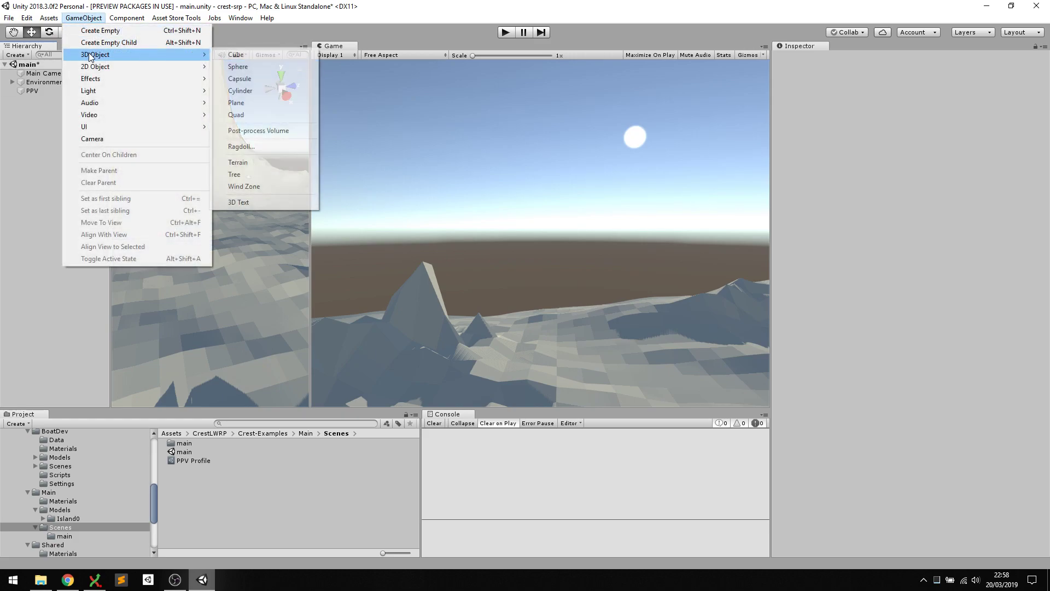
click(77, 17)
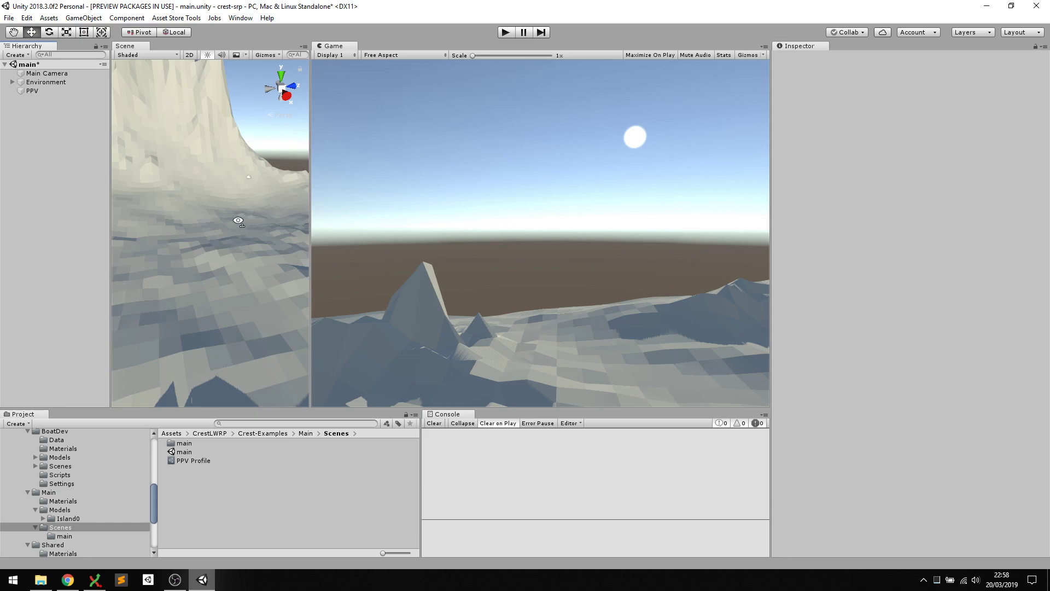
right_drag(235, 219, 75, 122)
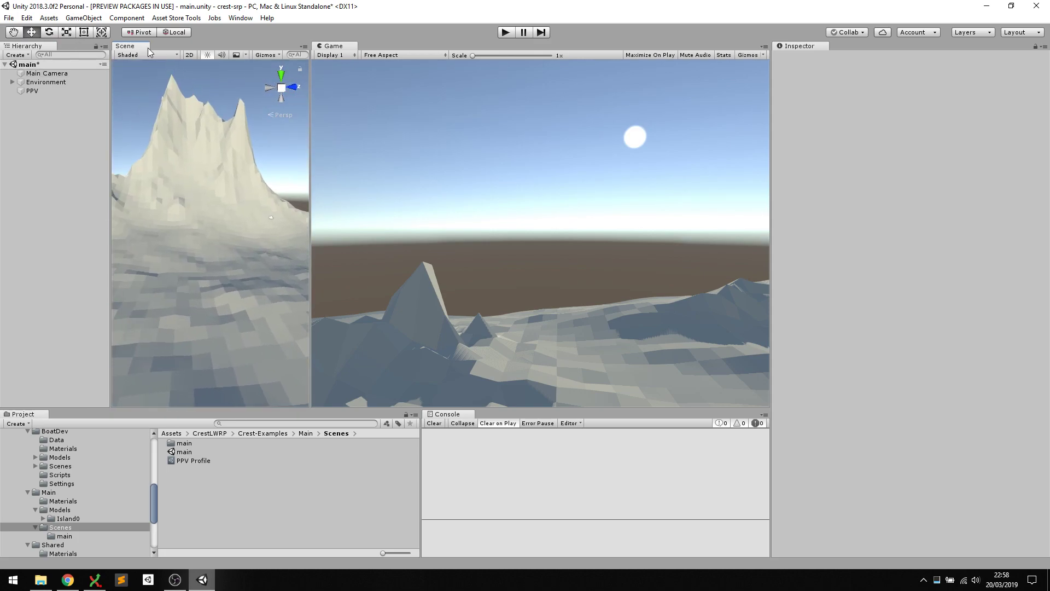
click(83, 17)
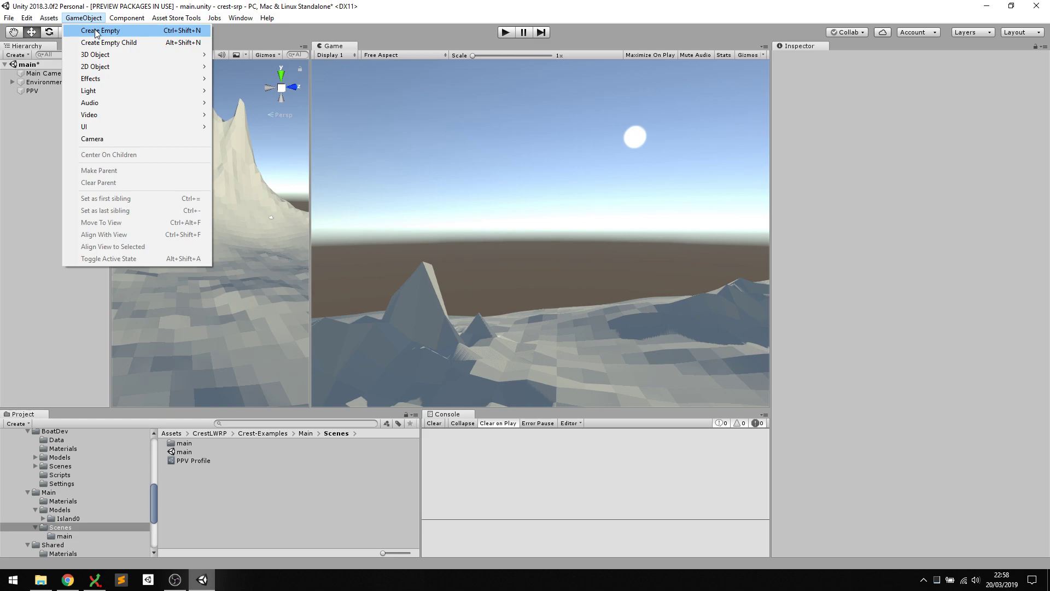
click(96, 33)
right_click(831, 86)
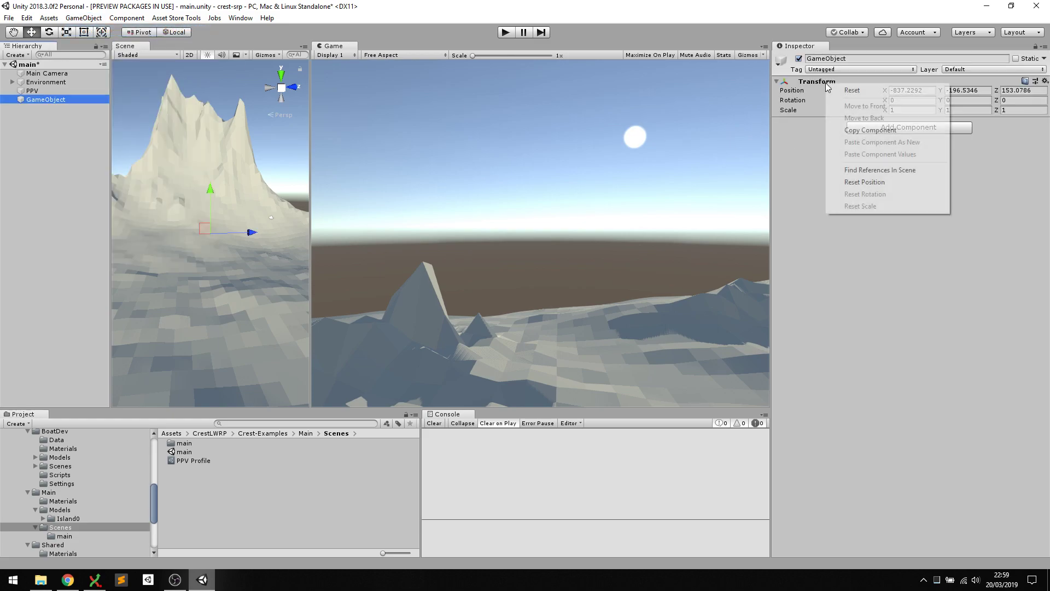
click(843, 89)
click(841, 59)
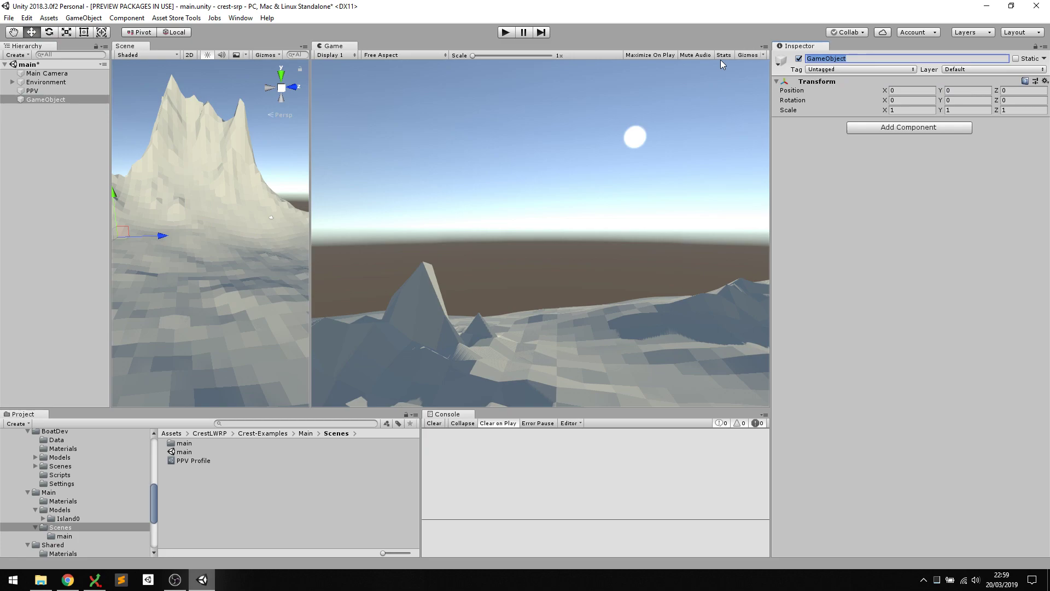
text(Ocean)
key(Return)
Add the Ocean Renderer component to the Ocean object
click(895, 127)
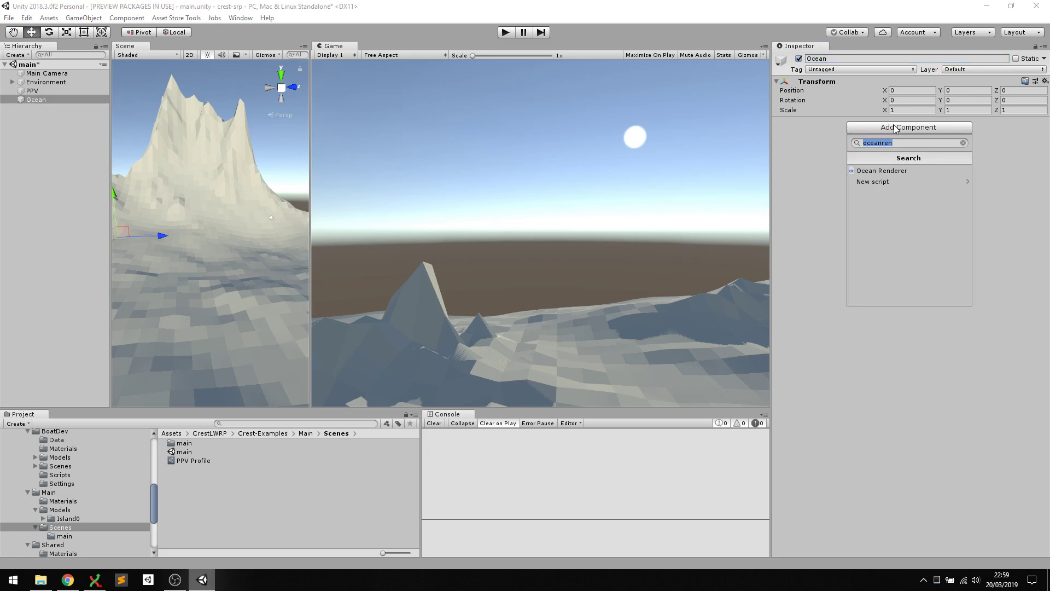
key(Down)
key(Return)
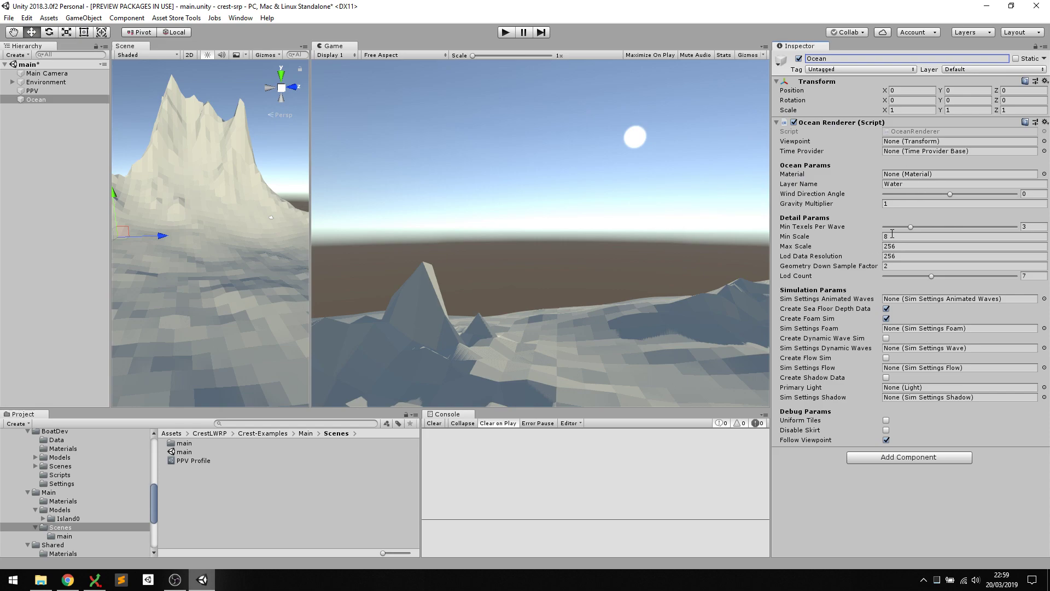
Assign the Ocean-Underwater material to the Ocean Renderer
click(908, 175)
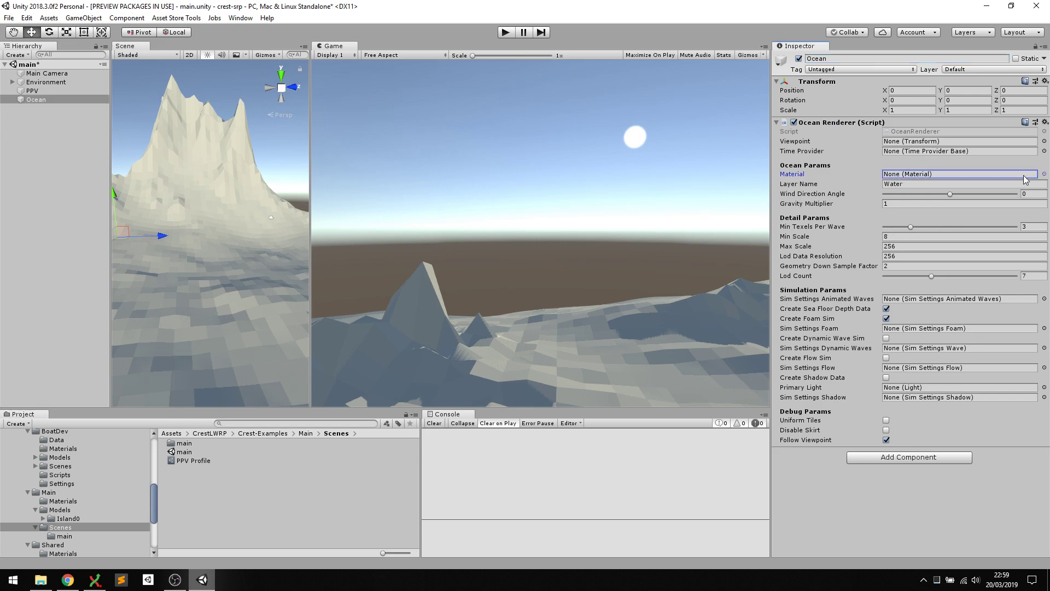
click(1043, 175)
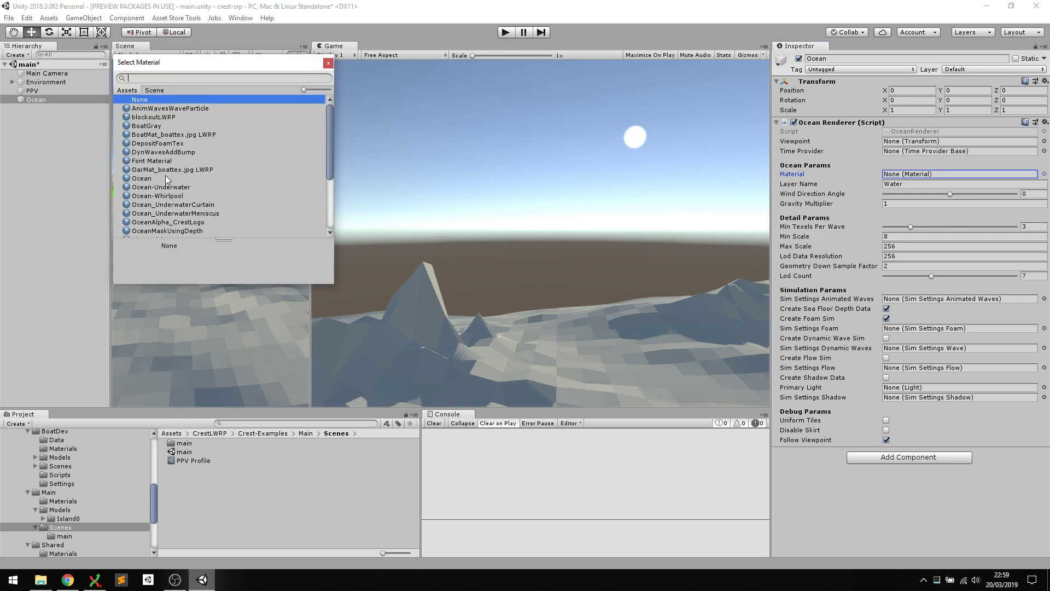
scroll(172, 185, down, 2)
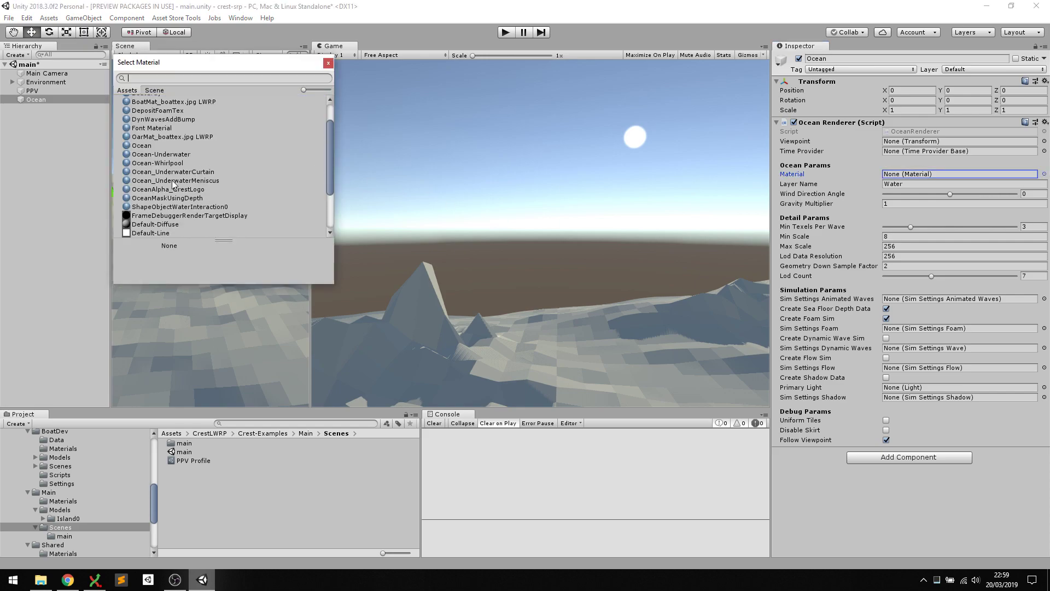
click(158, 155)
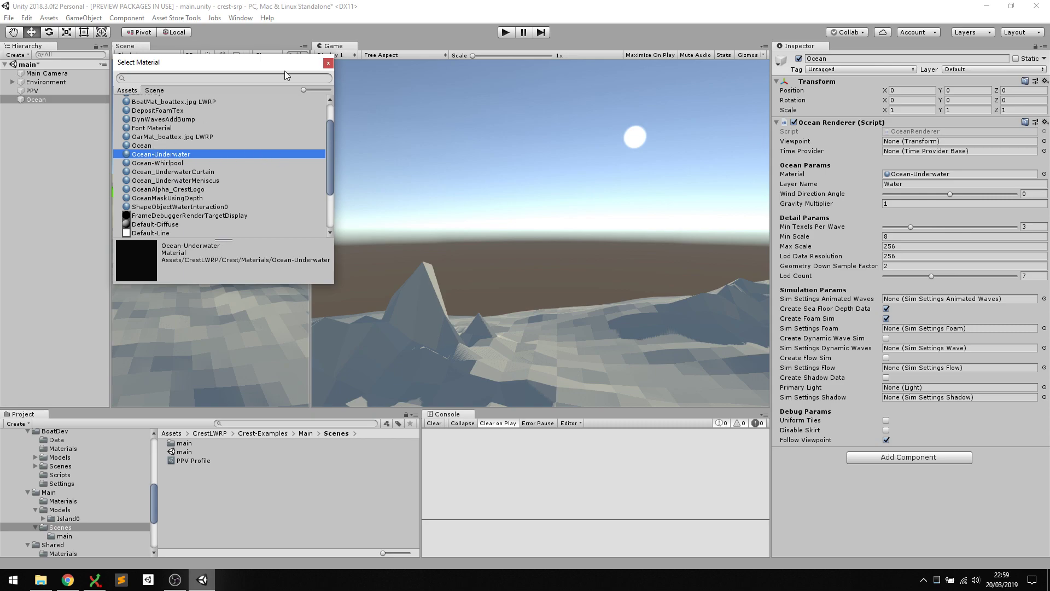
click(290, 5)
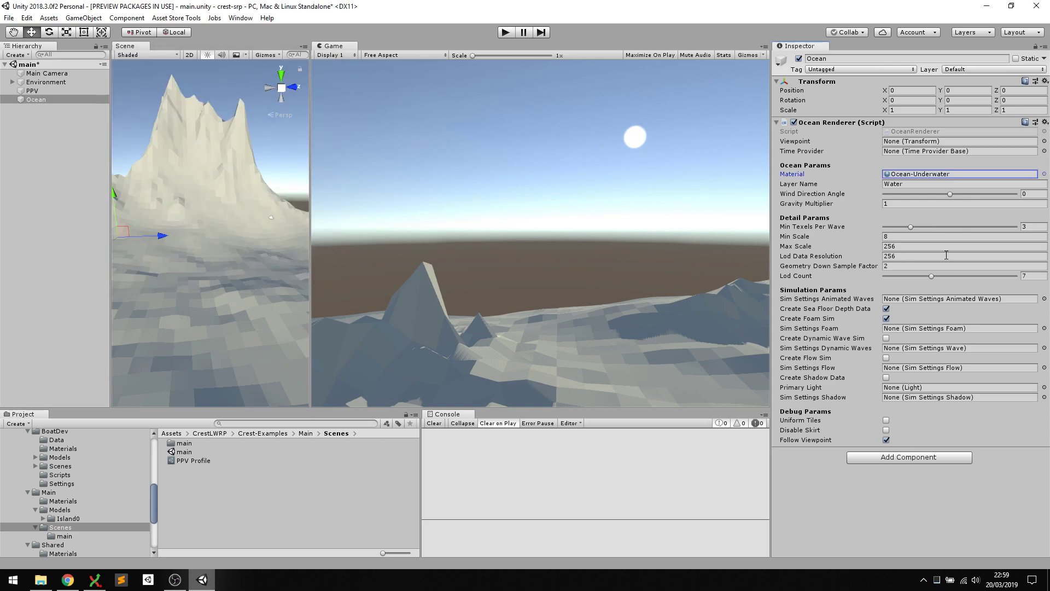
Run the scene in play mode, fly the camera around to inspect the ocean surface, and stop playback
click(506, 33)
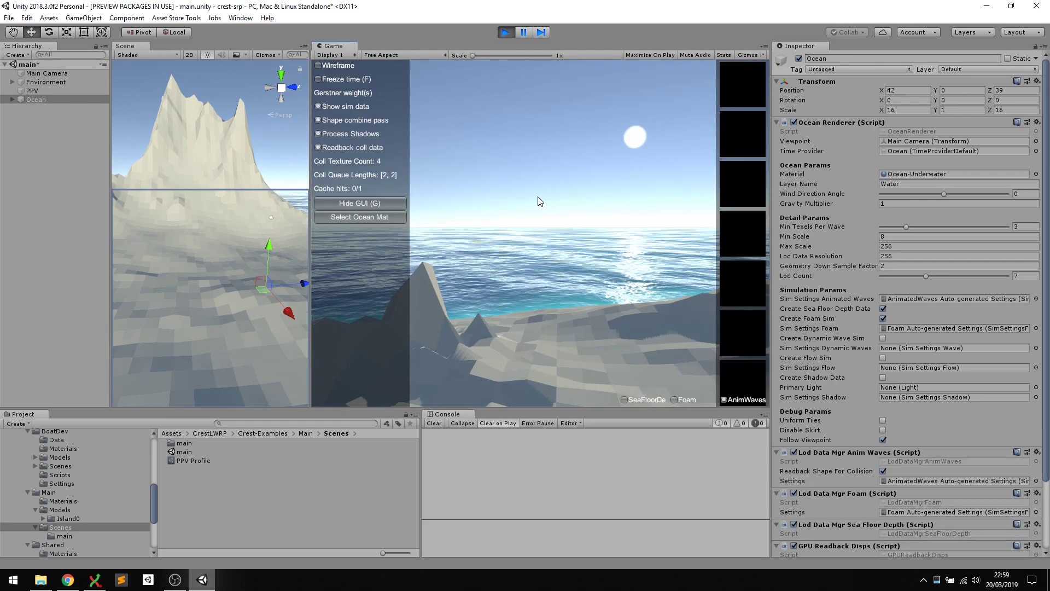
drag(536, 198, 471, 232)
key(w)
key(w)
key(w)
key(s)
click(505, 32)
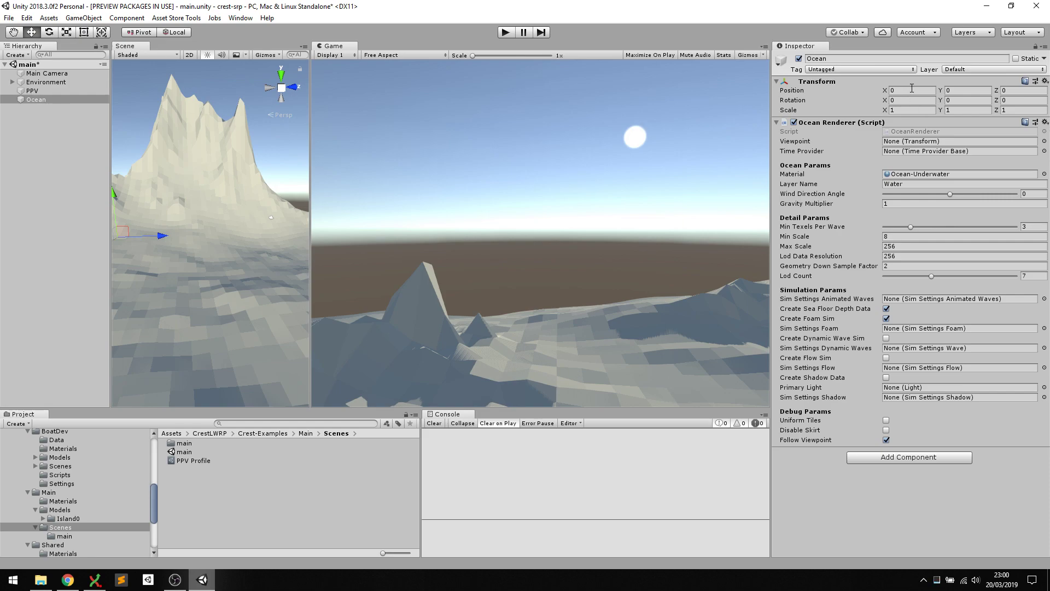
Set the Ocean object's Y position to 5 and preview the raised water level in play mode
click(953, 88)
text(5)
click(506, 33)
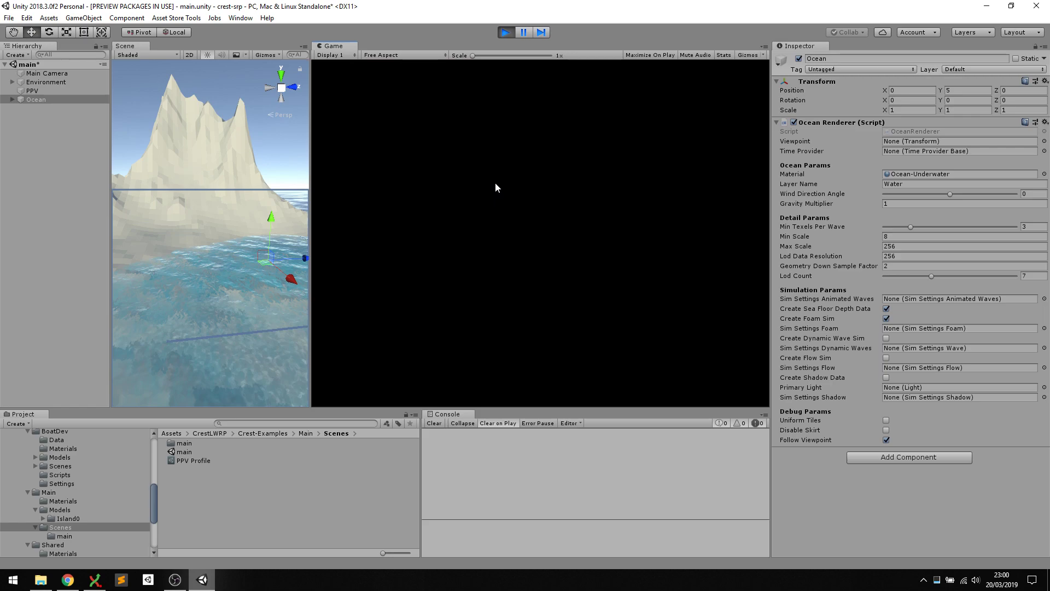
drag(494, 180, 662, 218)
drag(503, 199, 739, 225)
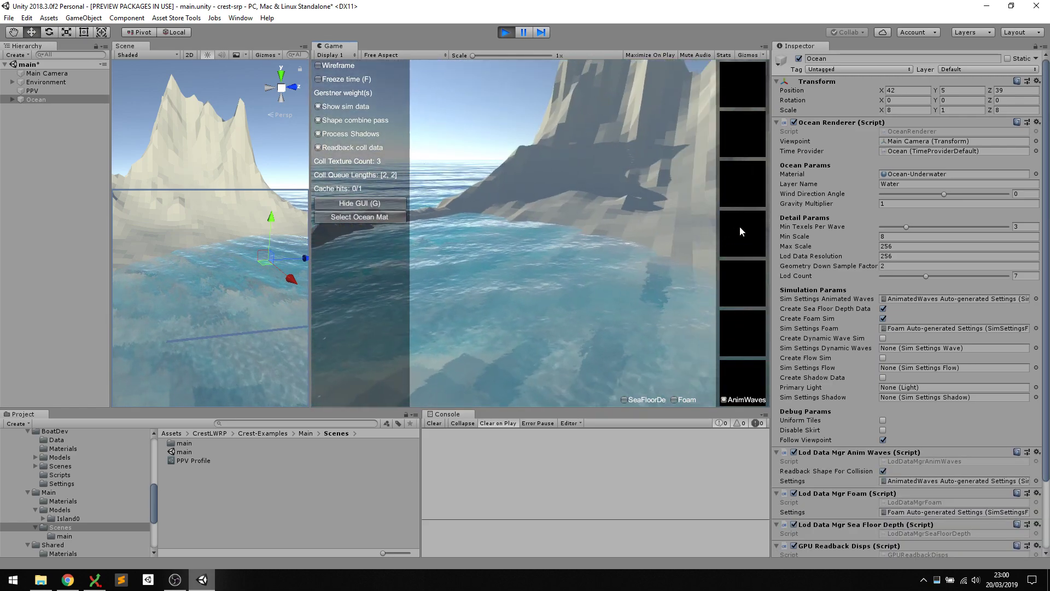
drag(589, 234, 545, 68)
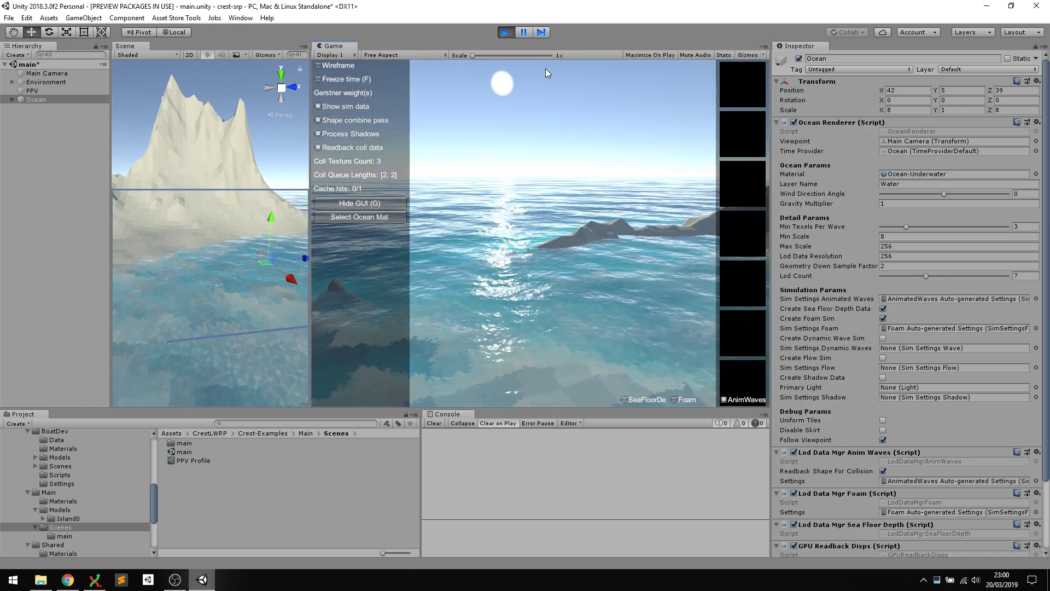
click(500, 34)
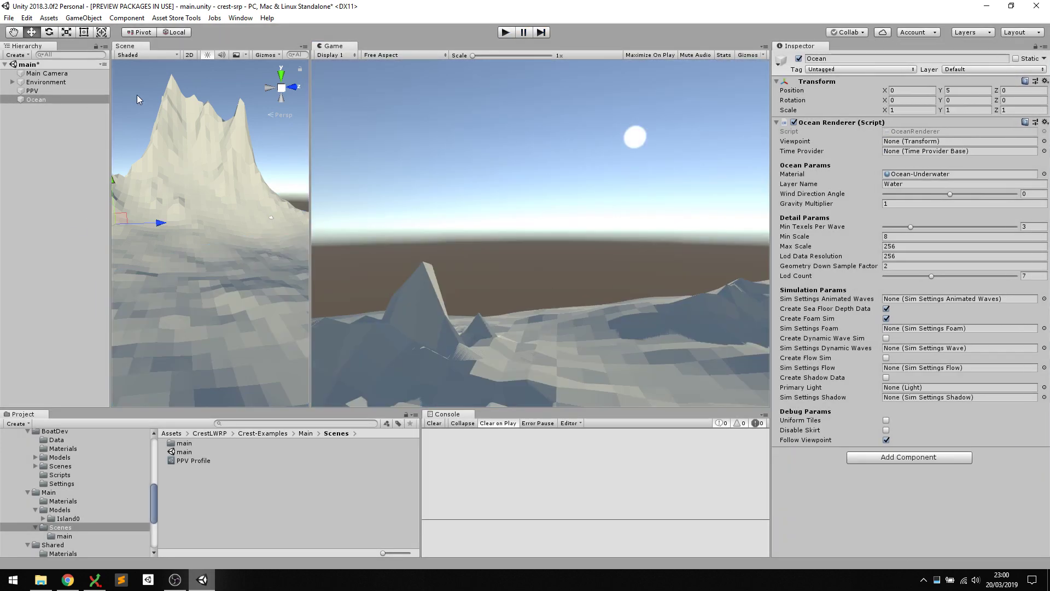
Create a root-level empty game object named OceanInputs and reset its transform
click(29, 135)
right_click(32, 124)
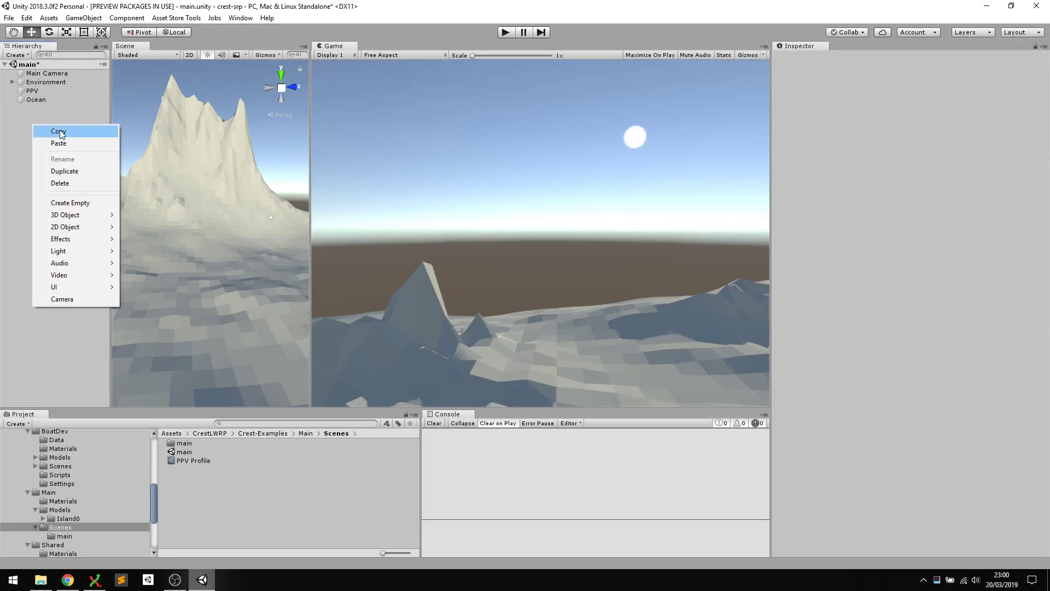
click(61, 203)
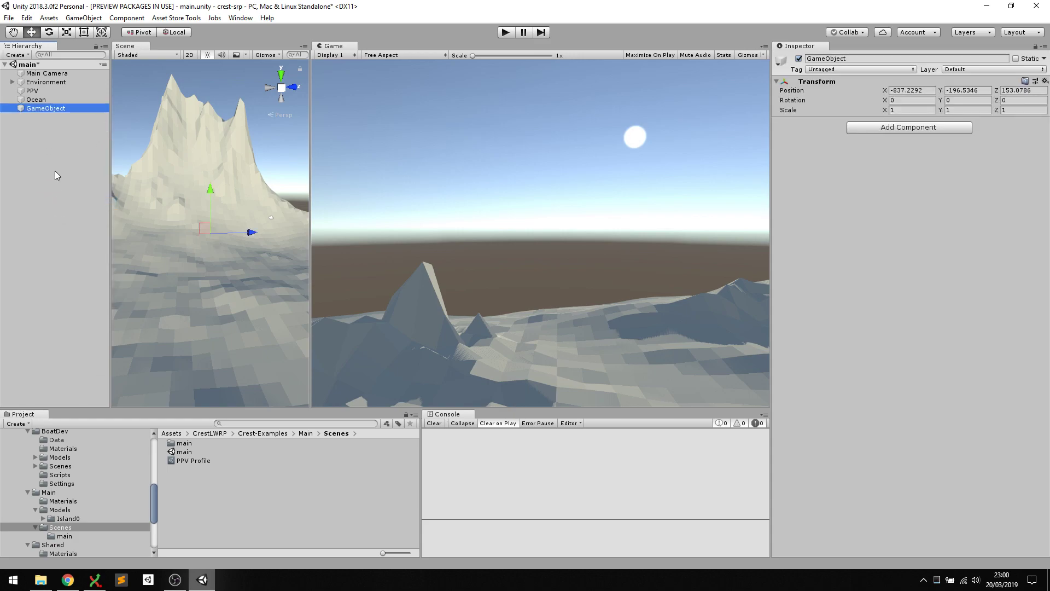
key(F2)
text(Ocean)
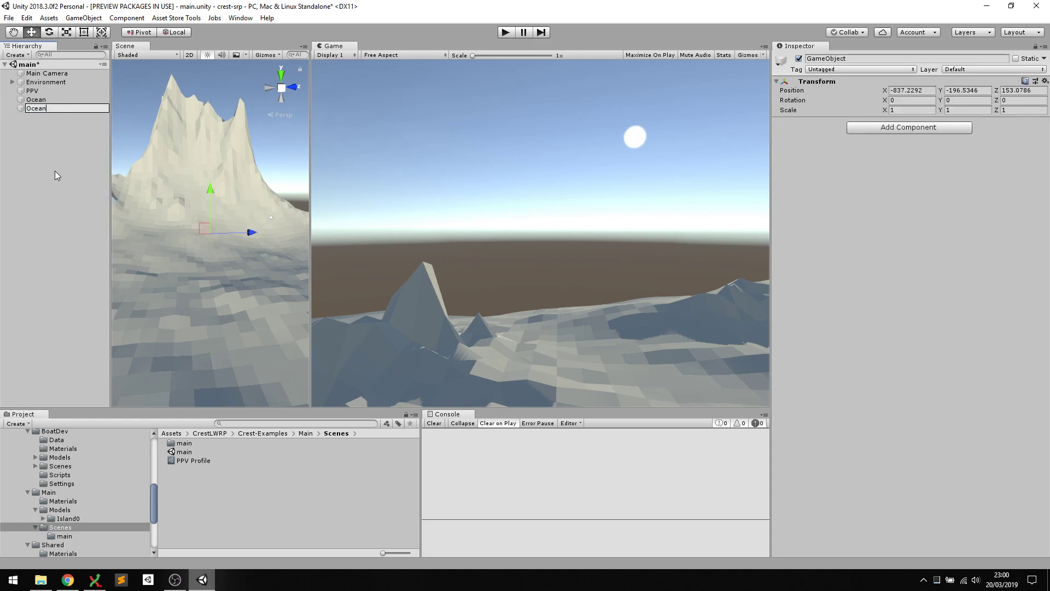
text(Inputs)
key(Return)
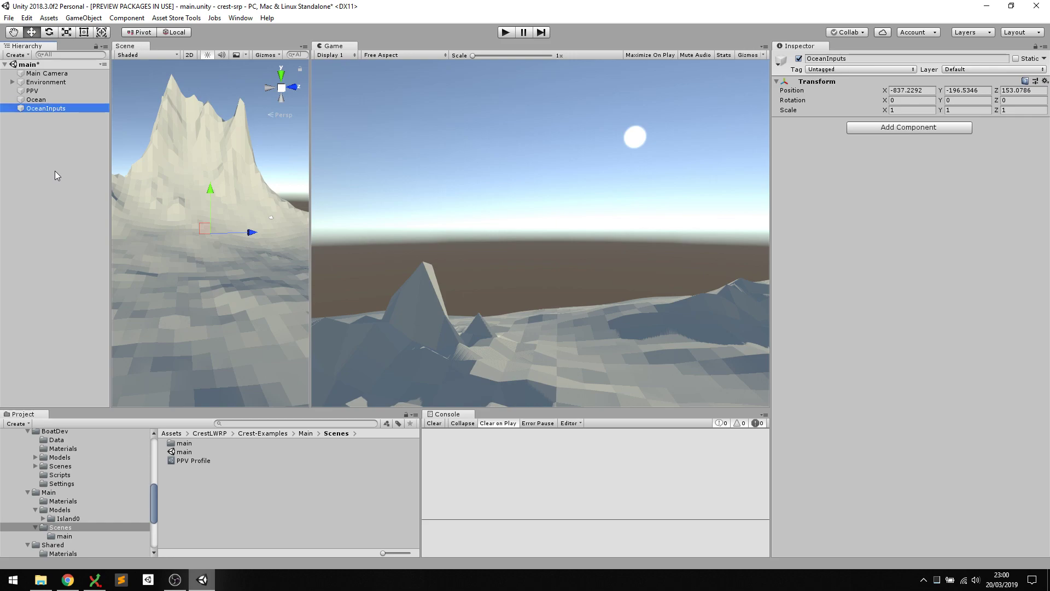
right_click(819, 84)
click(839, 87)
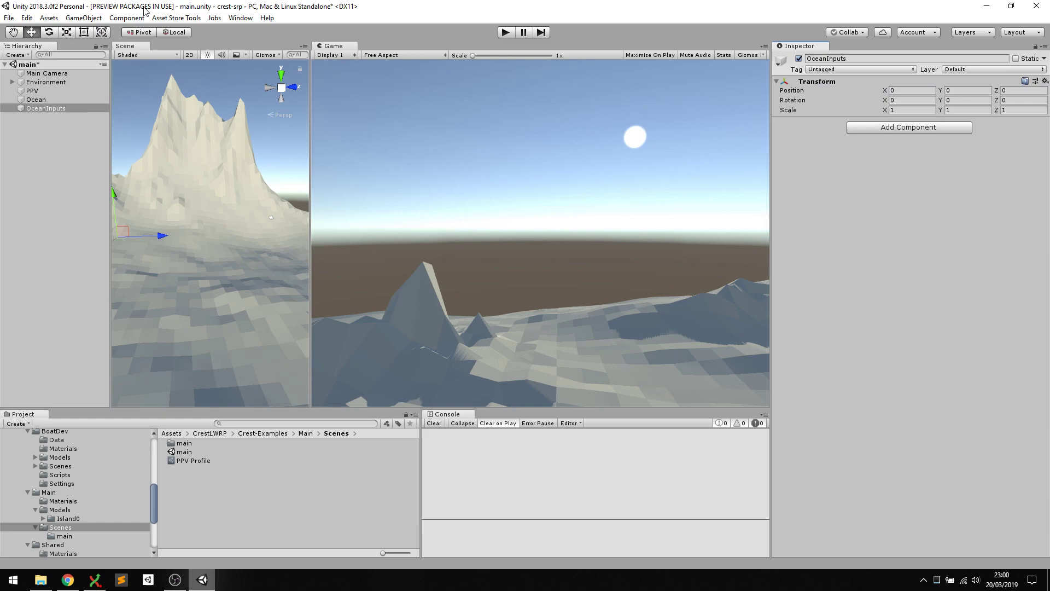
Create an empty child object under OceanInputs and name it GerstnerWaves
click(83, 17)
click(101, 42)
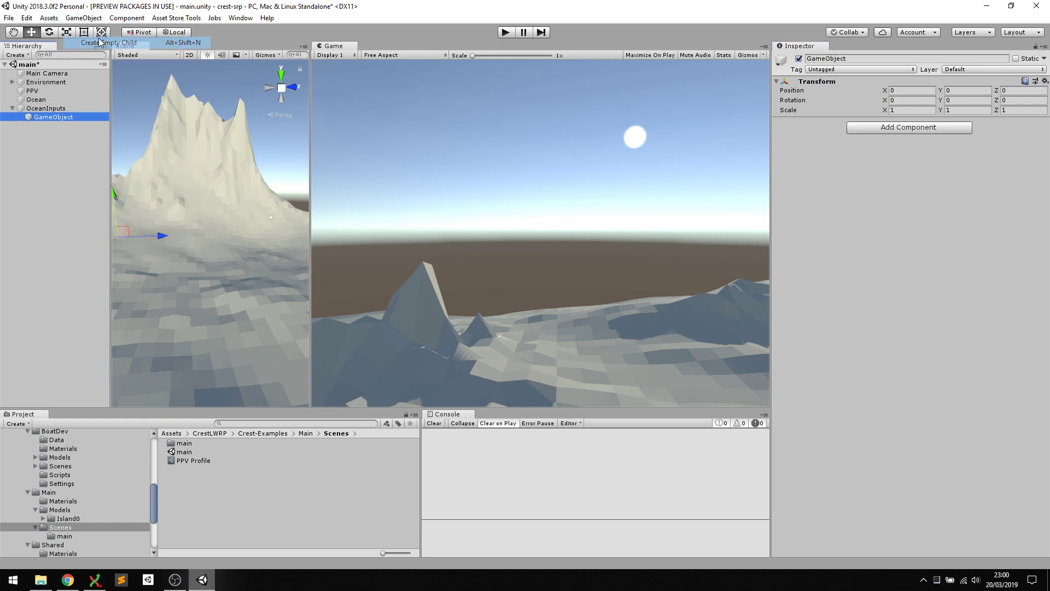
click(65, 118)
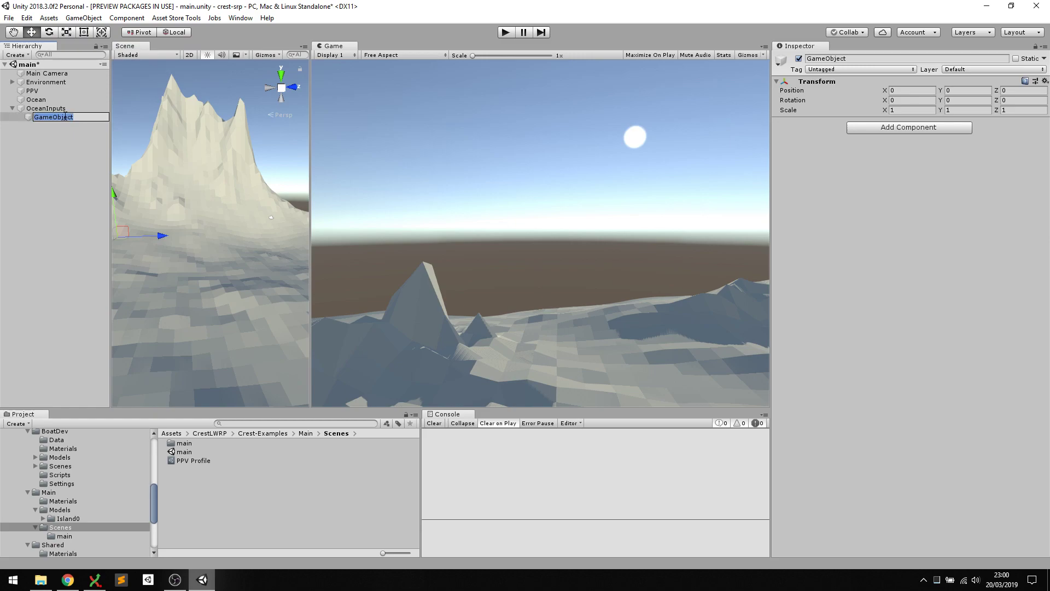
text(GerstnerWaves)
key(Return)
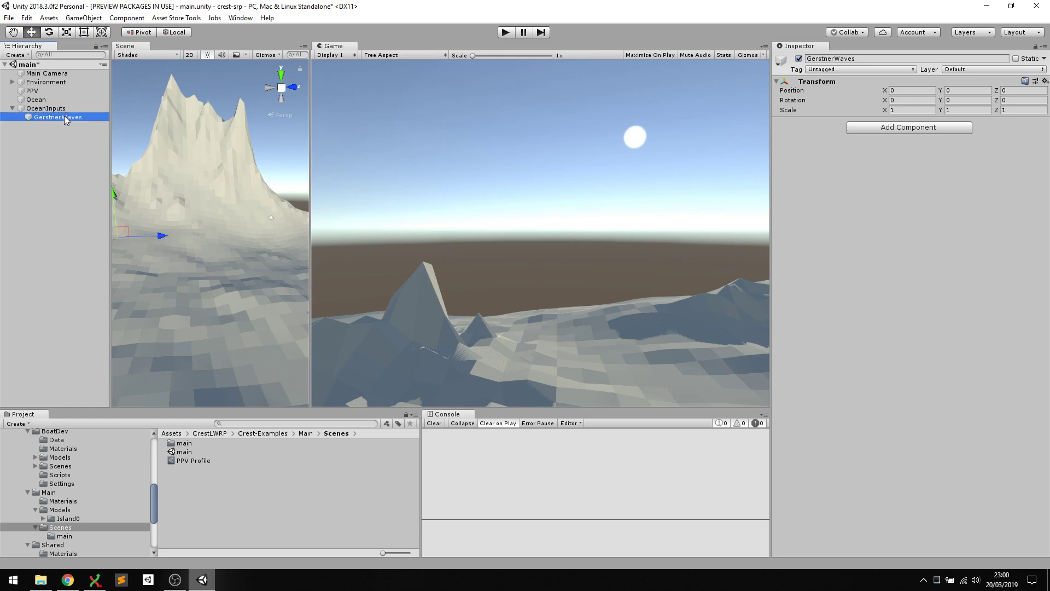
Add a Shape Gerstner Batched component to the GerstnerWaves object and save the scene
click(899, 129)
text(gerstne)
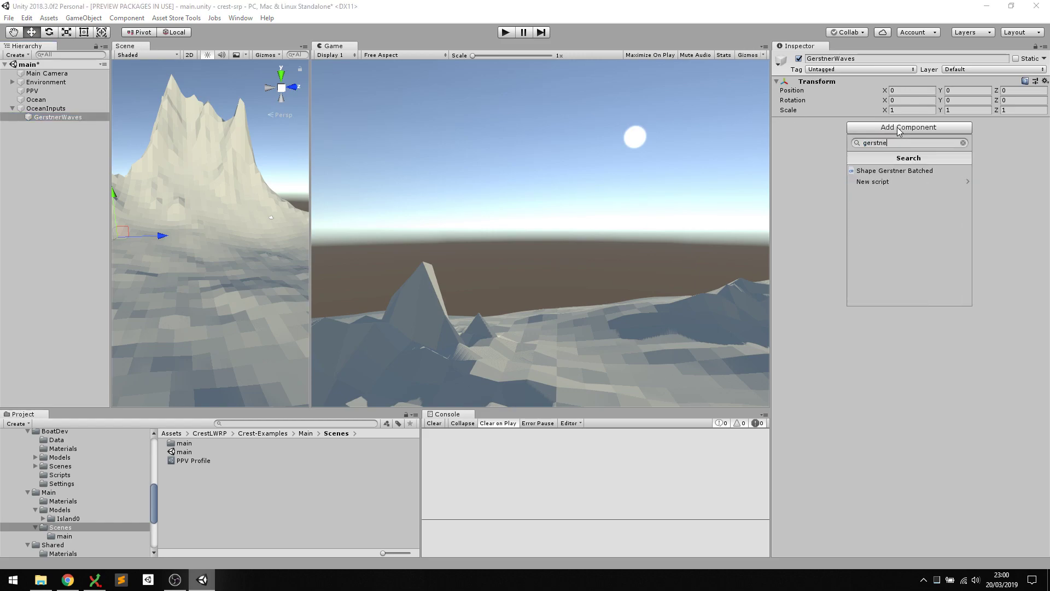
key(Down)
key(Return)
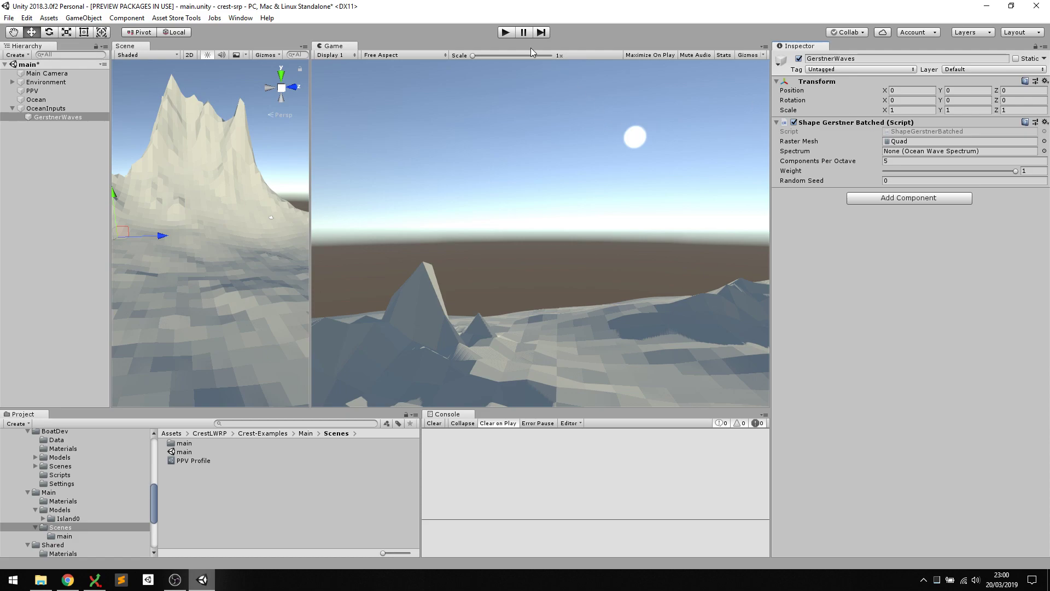
key(ctrl+s)
Run the scene in play mode, inspect the Gerstner waves and the component's Spectrum assignment, and stop playback
click(506, 32)
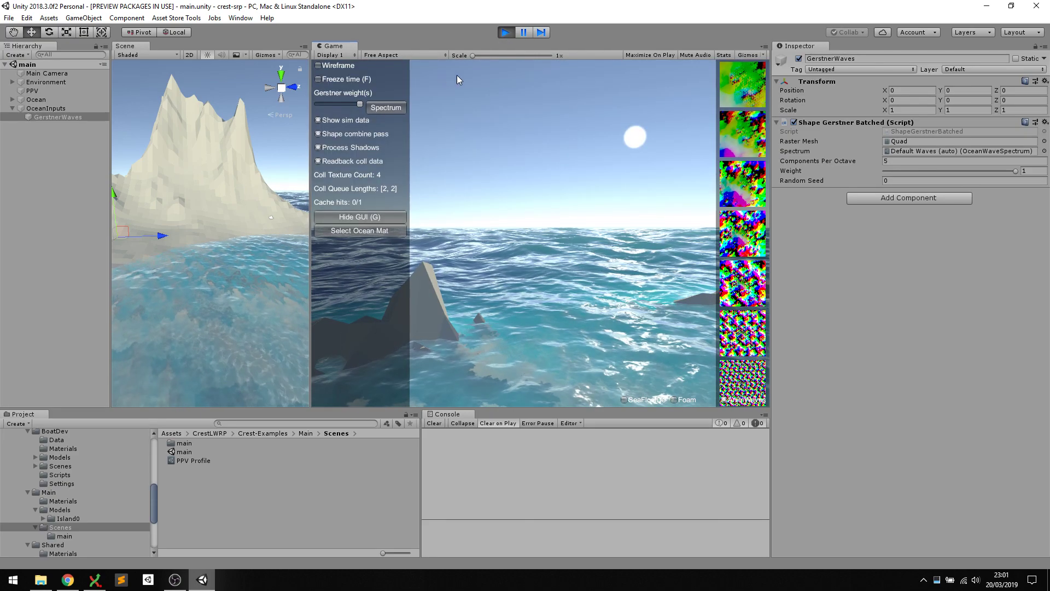
drag(524, 139, 638, 214)
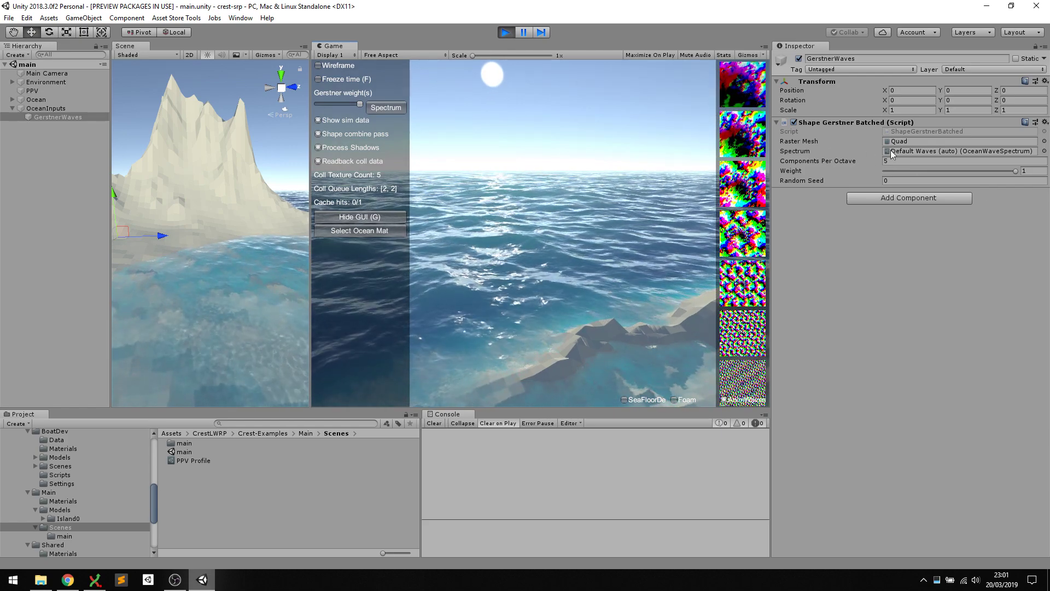
click(973, 149)
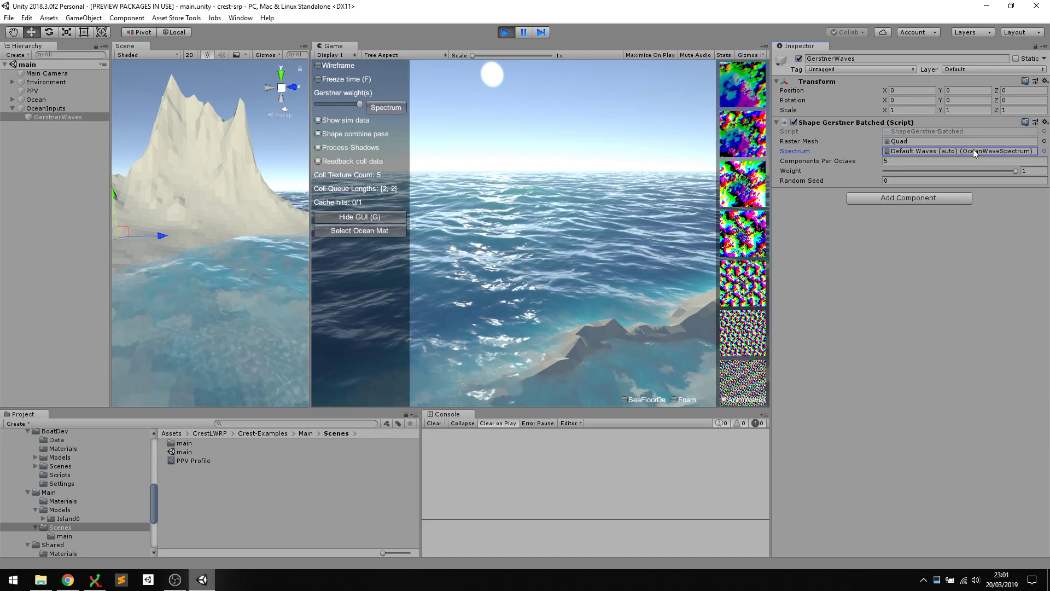
drag(553, 196, 520, 195)
key(q)
key(w)
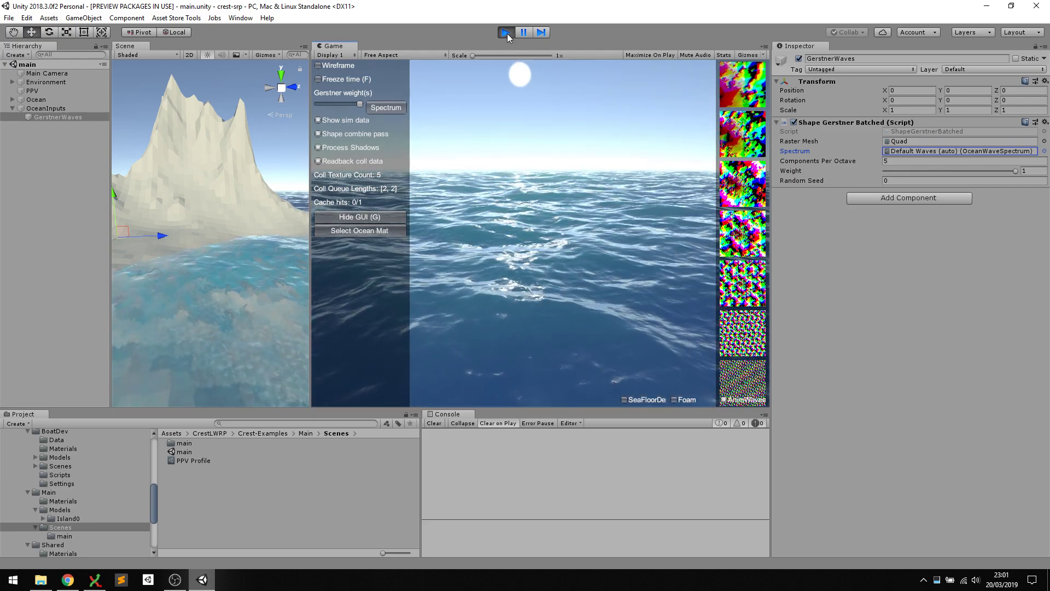
click(507, 34)
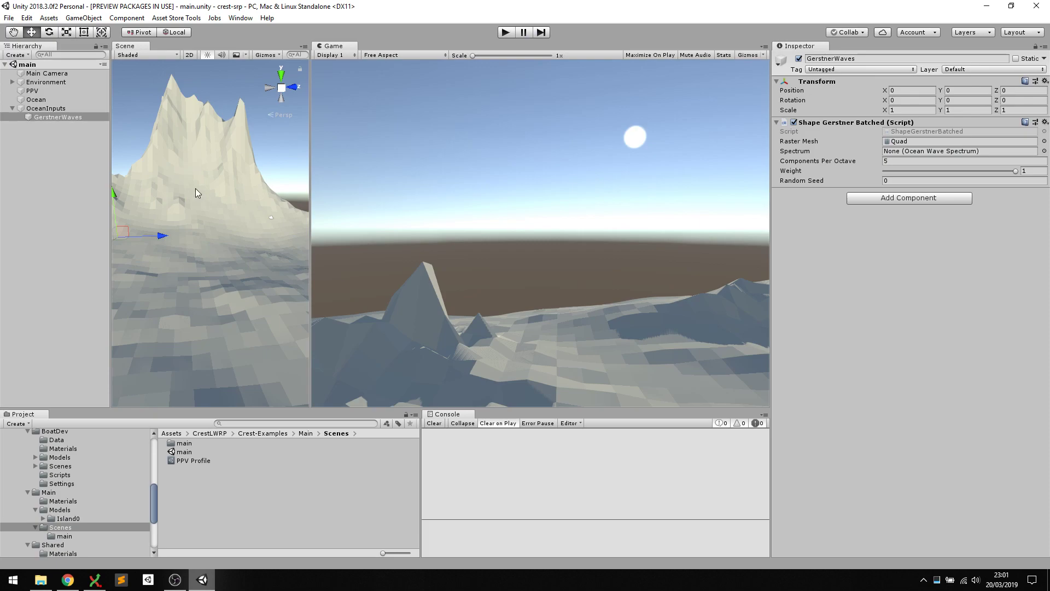
Create a Crest Ocean Wave Spectrum asset in the Main example's Scenes folder, keeping the name OceanWaves
click(896, 152)
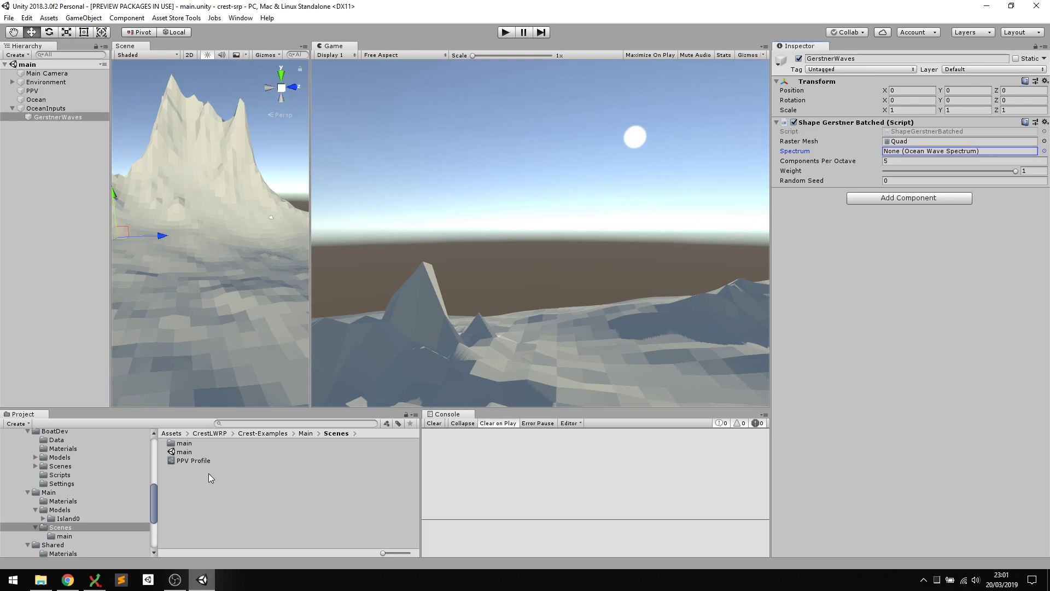
scroll(64, 492, up, 6)
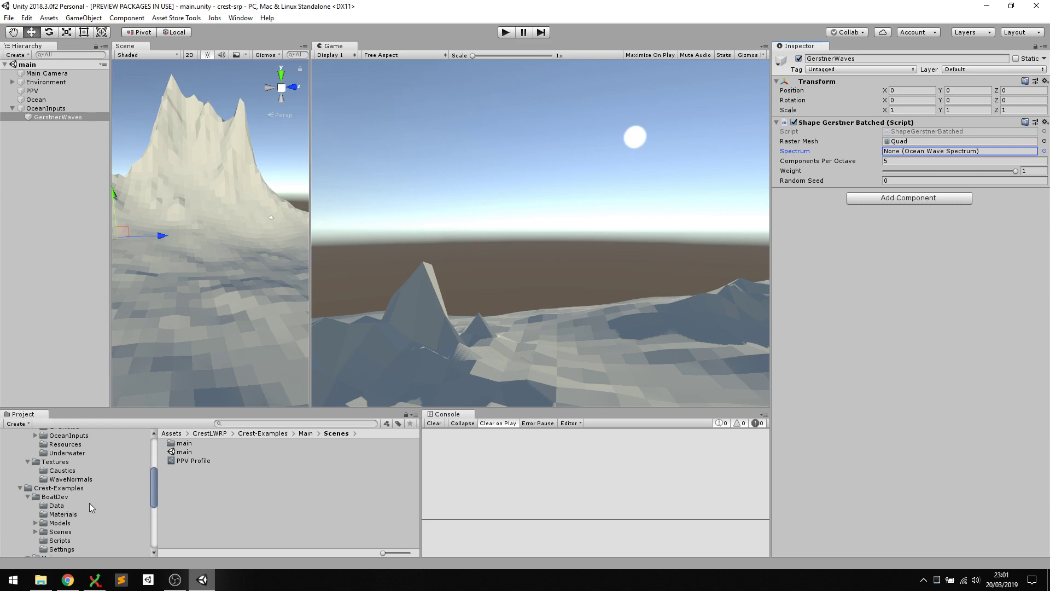
scroll(63, 507, down, 5)
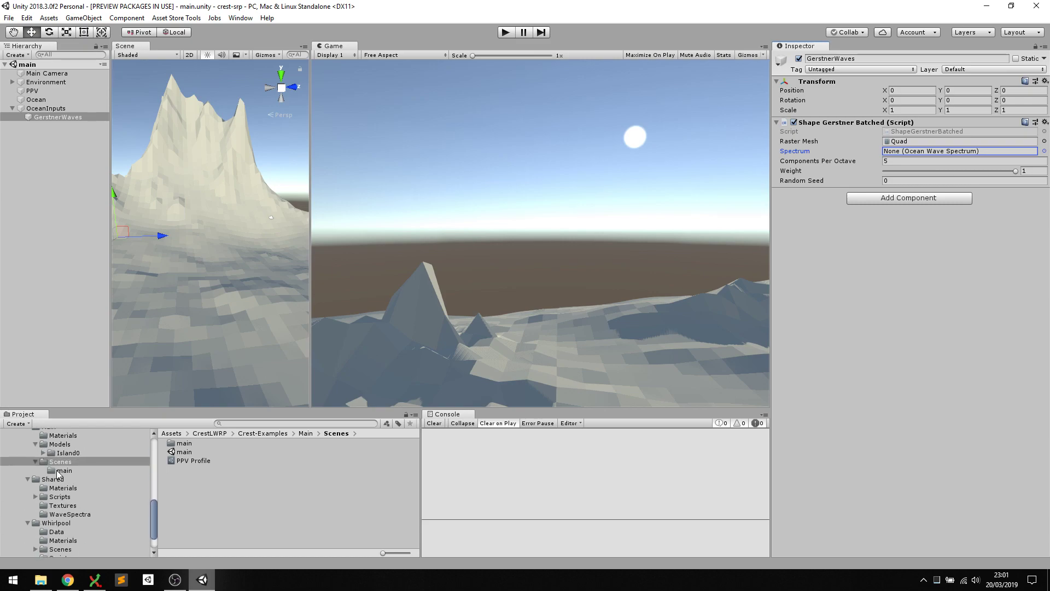
scroll(59, 473, up, 3)
click(198, 494)
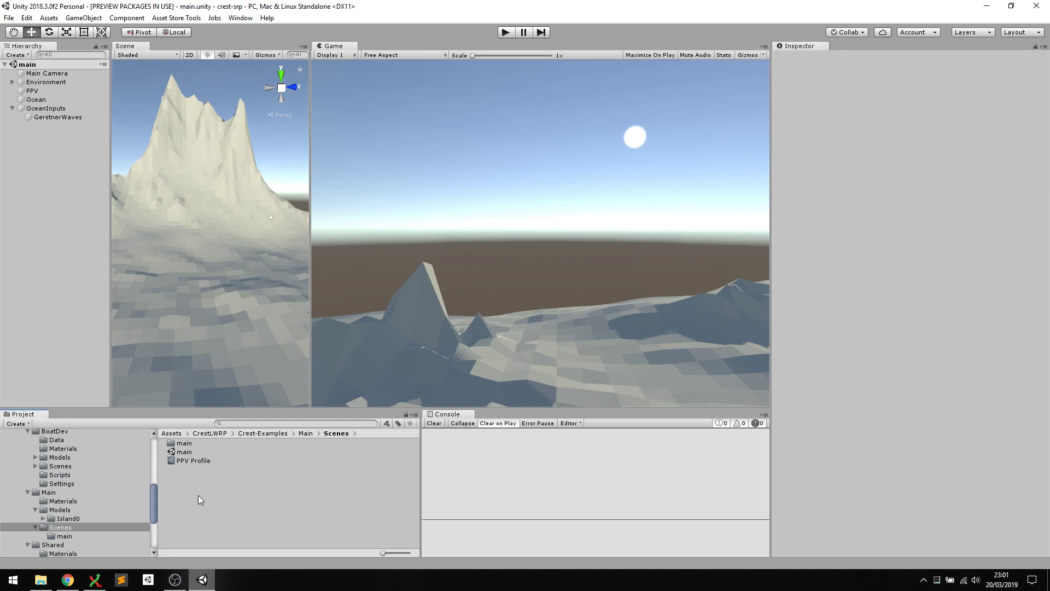
right_click(198, 494)
mouse_move(255, 241)
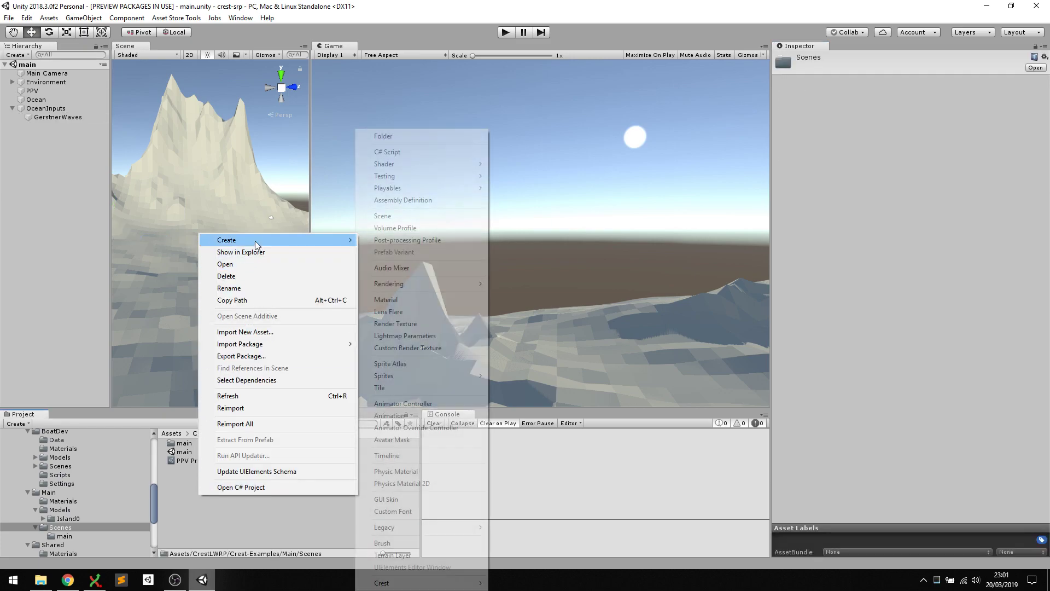
mouse_move(405, 584)
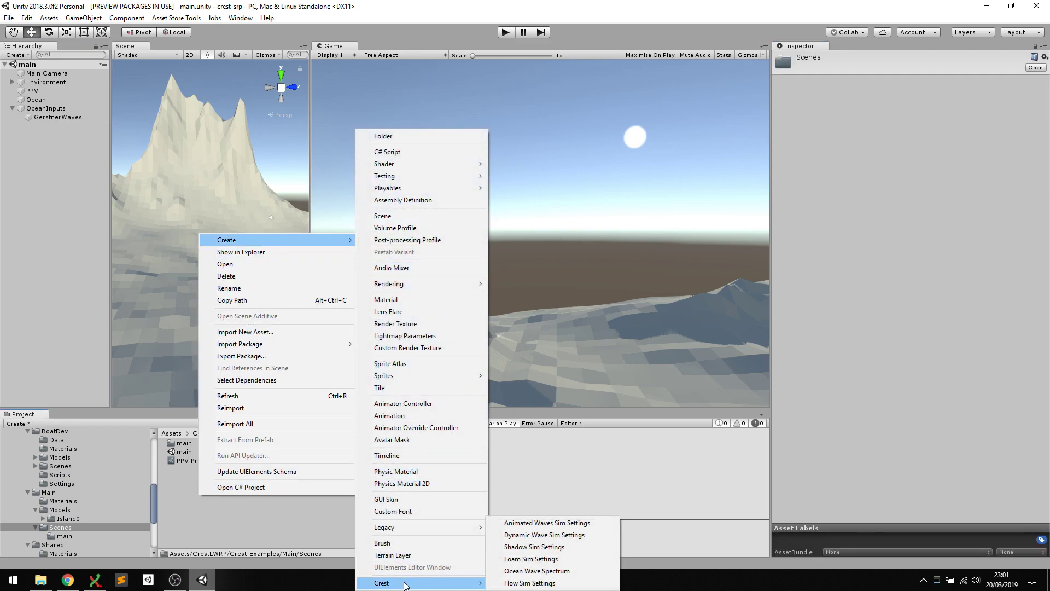
click(550, 570)
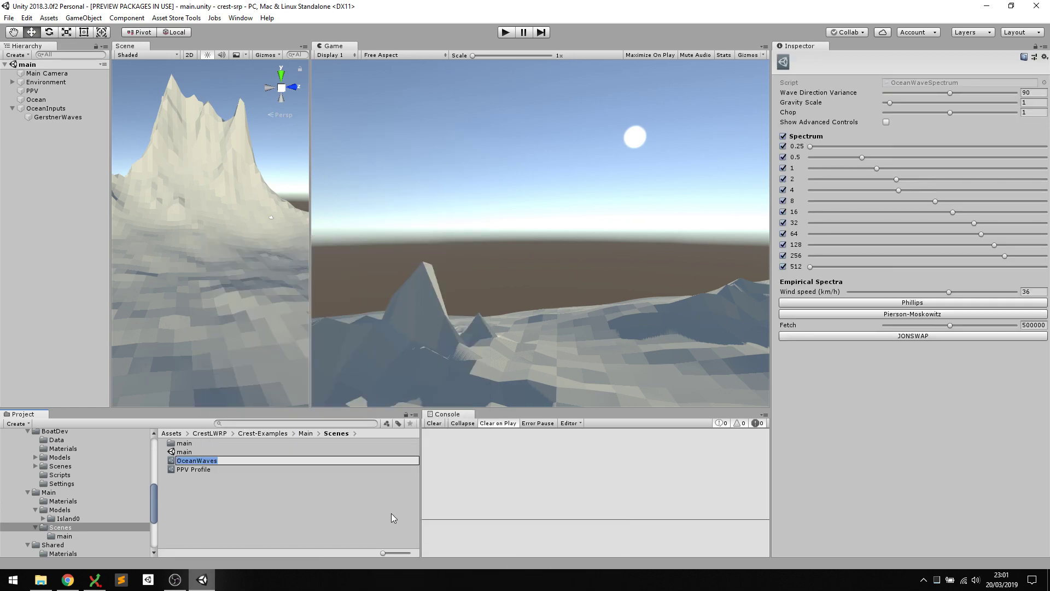
key(Return)
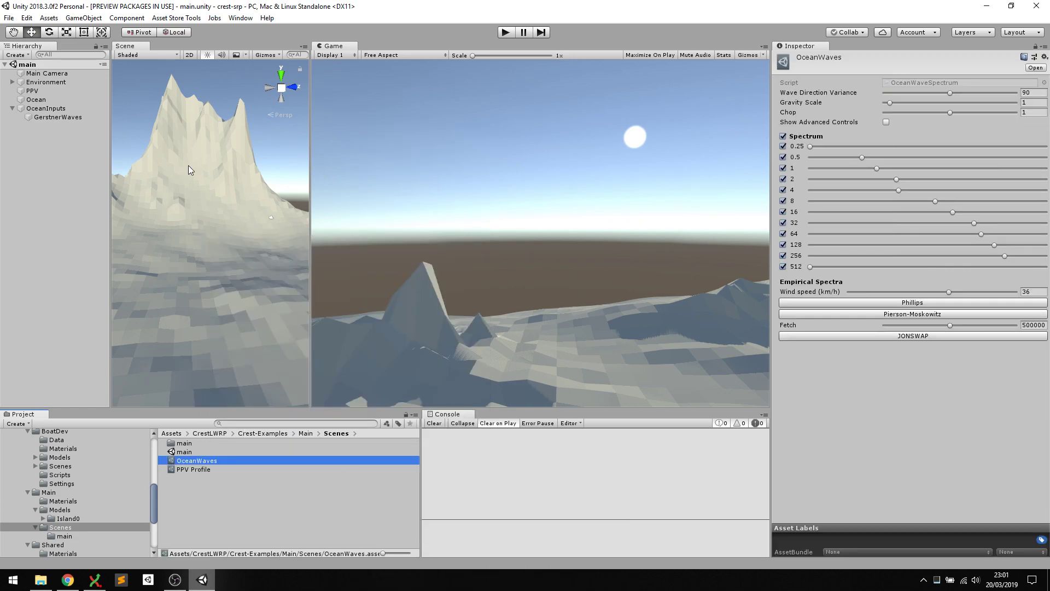
Assign the OceanWaves asset as the Spectrum of GerstnerWaves and open that asset's settings
click(63, 117)
drag(192, 463, 929, 153)
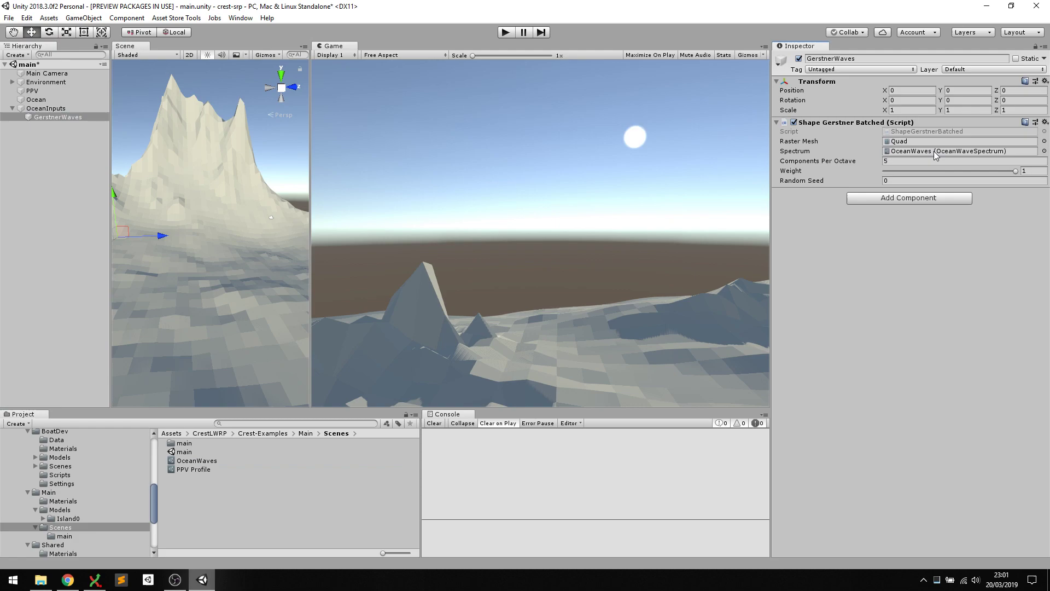
double_click(934, 151)
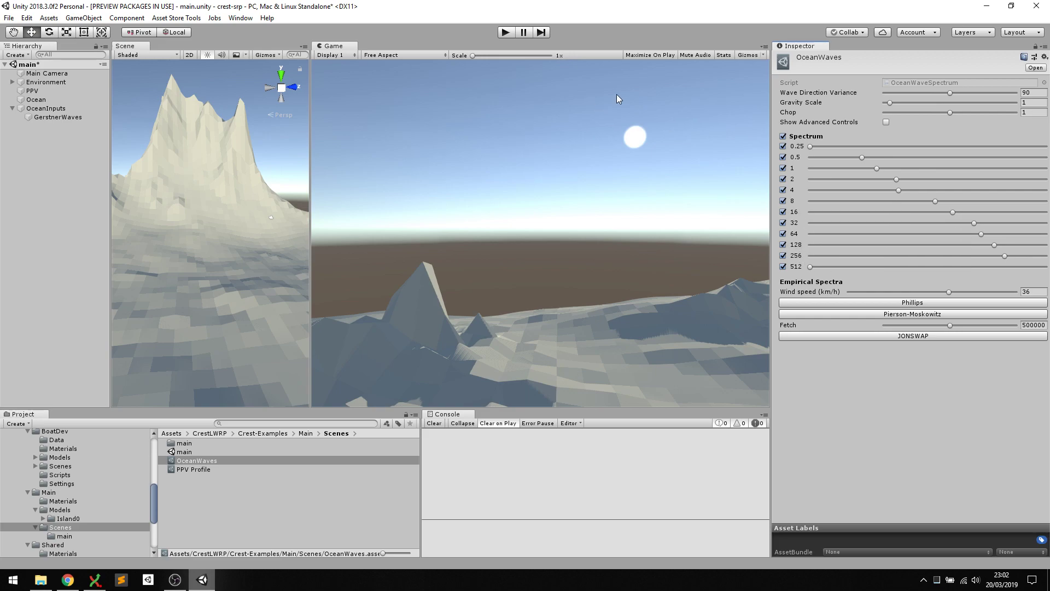
Start play mode and fly the camera out over the open water facing the sun
click(503, 30)
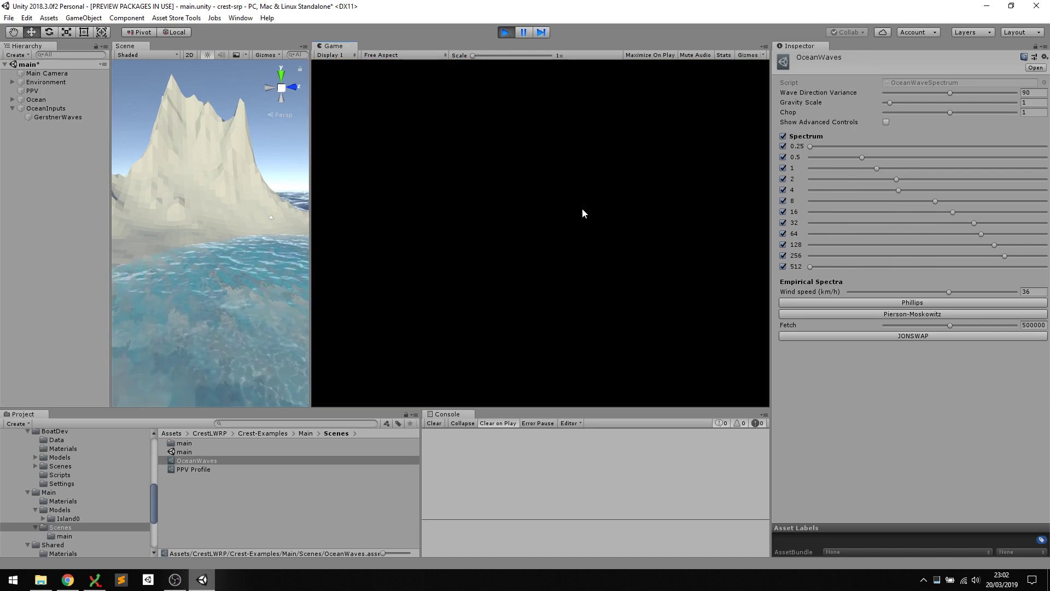
drag(582, 209, 622, 216)
key(w)
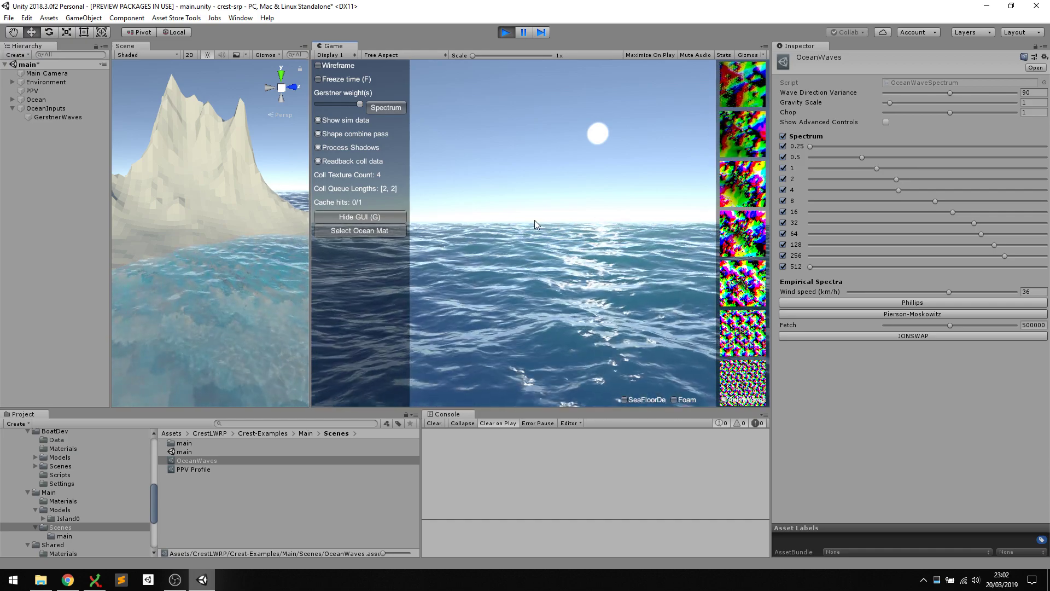
drag(539, 220, 563, 230)
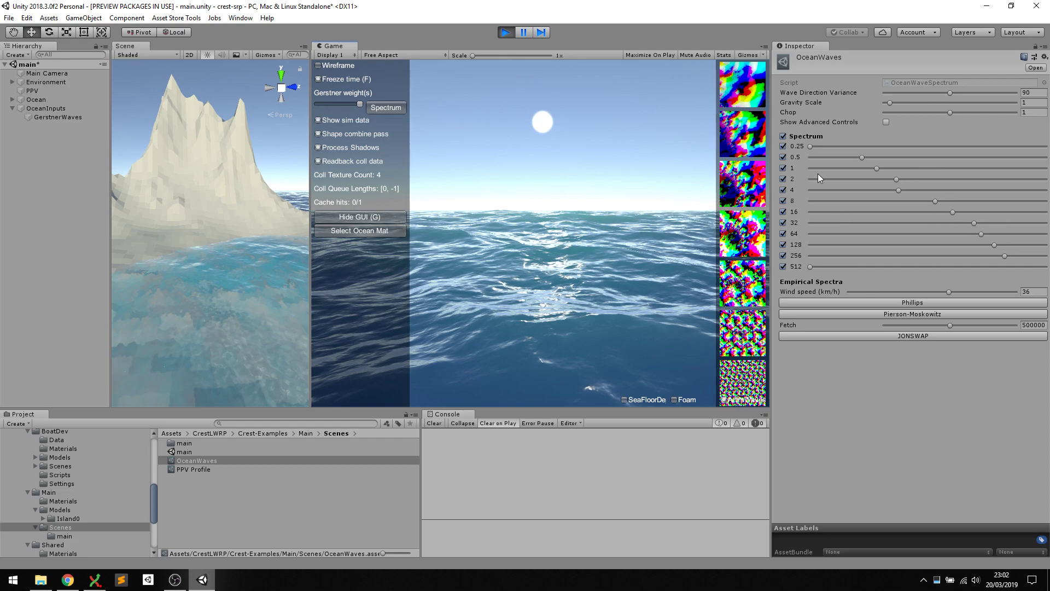
Disable all bands of the OceanWaves spectrum, then enable band 64 with slightly more power and band 32 with less
click(783, 137)
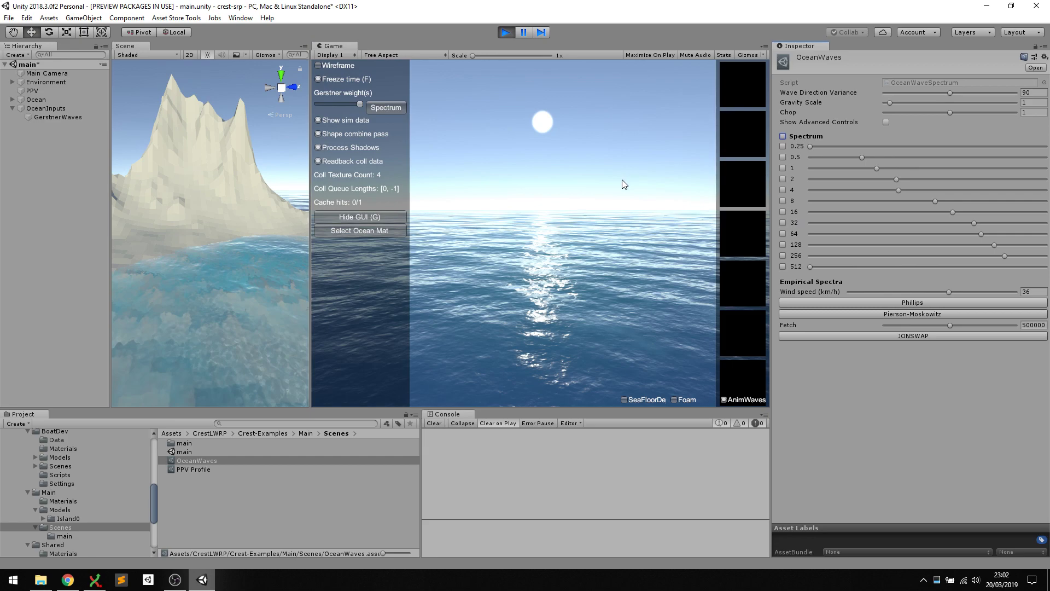
click(782, 233)
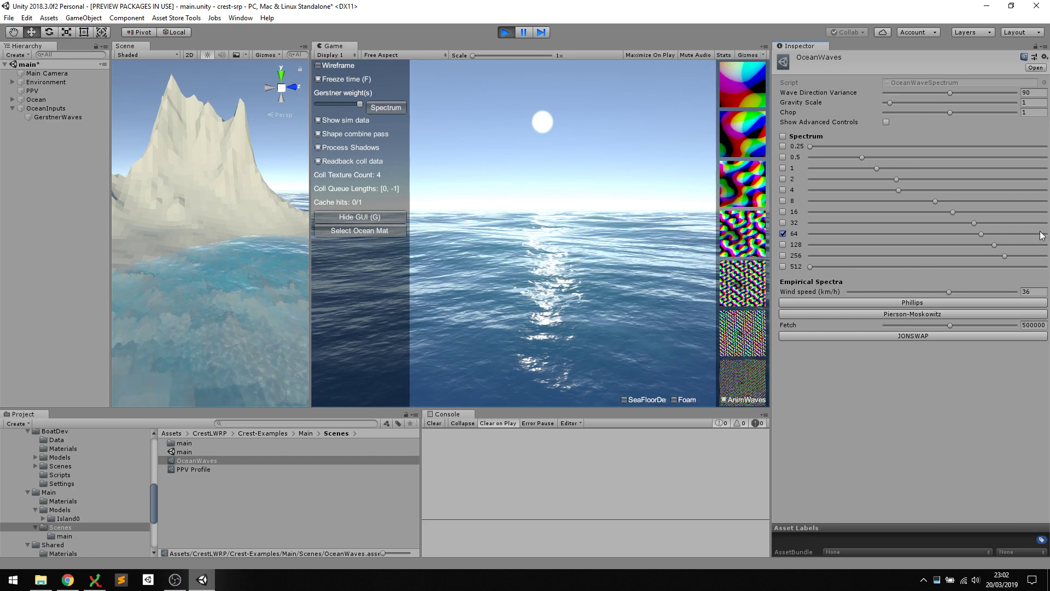
mouse_move(984, 235)
mouse_down()
mouse_move(973, 235)
mouse_move(992, 236)
mouse_up()
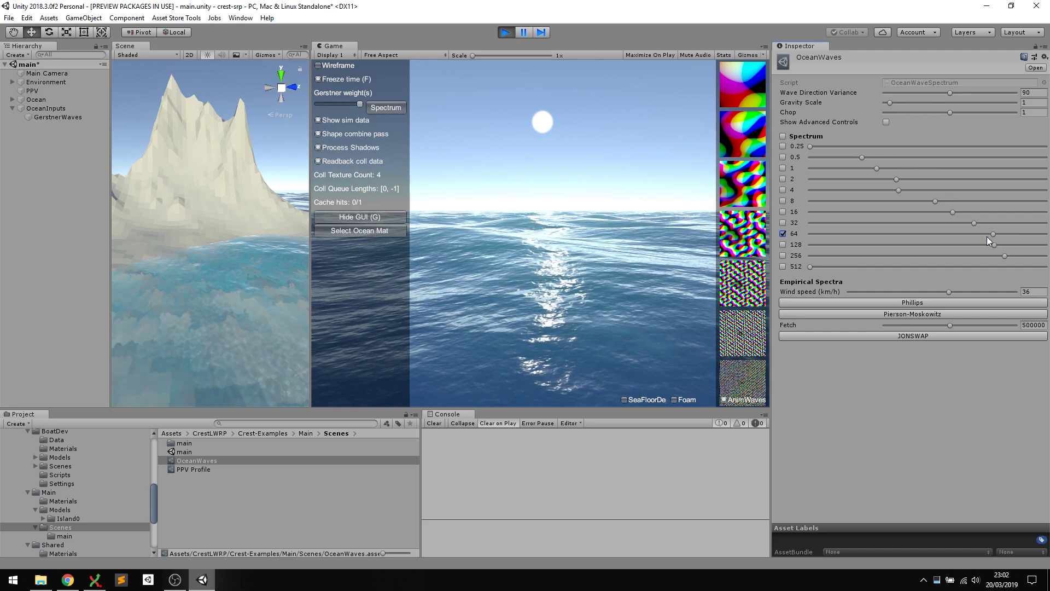
click(783, 222)
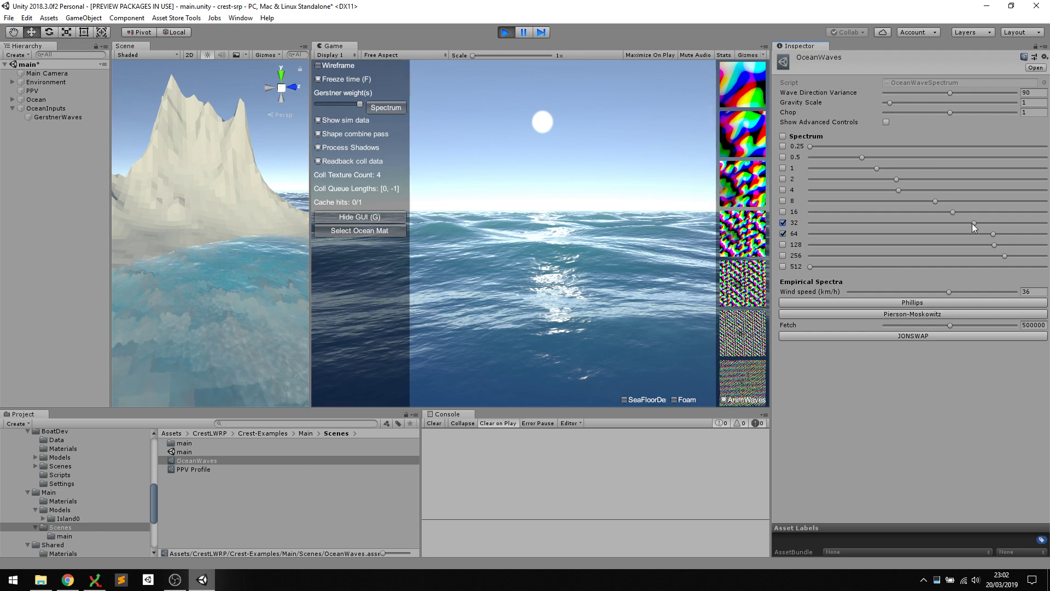
drag(972, 223, 958, 225)
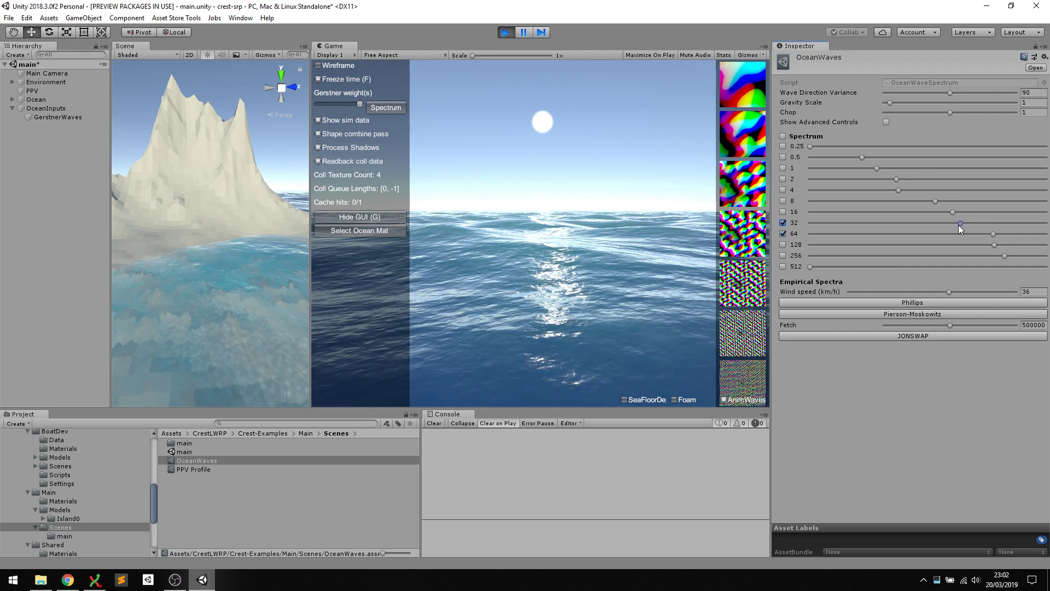
Enable spectrum bands 16, 8, 4 and 2, slightly lowering the power of bands 16, 8 and 2
click(783, 212)
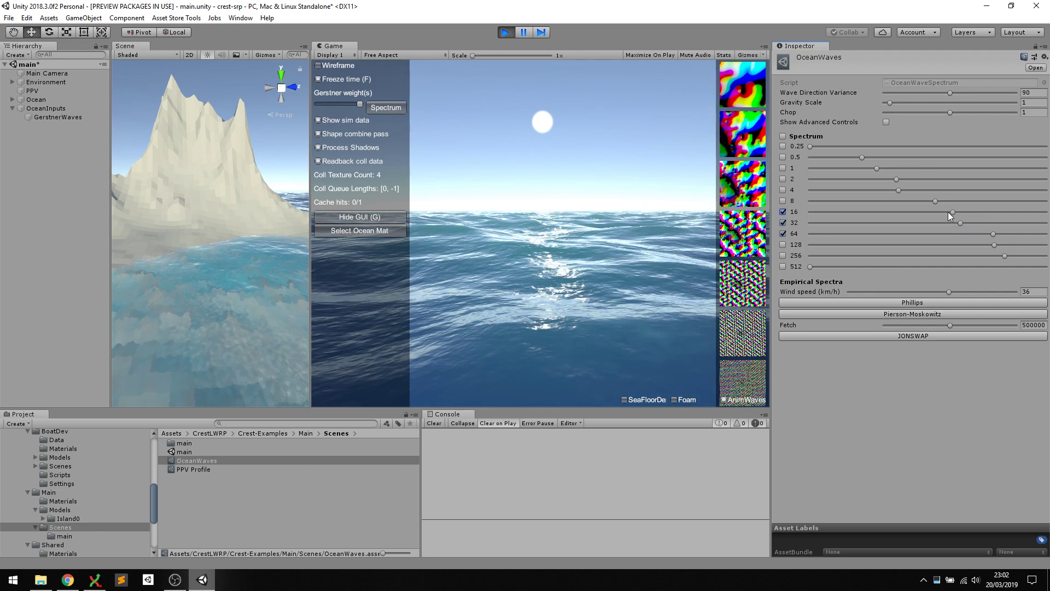
mouse_move(953, 213)
mouse_down()
mouse_move(934, 214)
mouse_move(946, 214)
mouse_up()
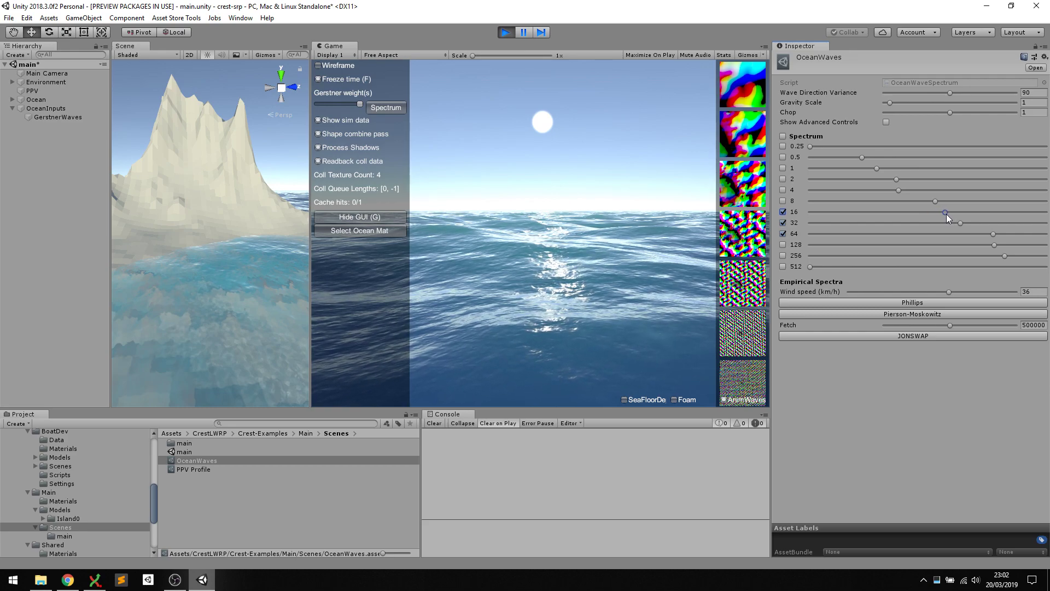
click(782, 200)
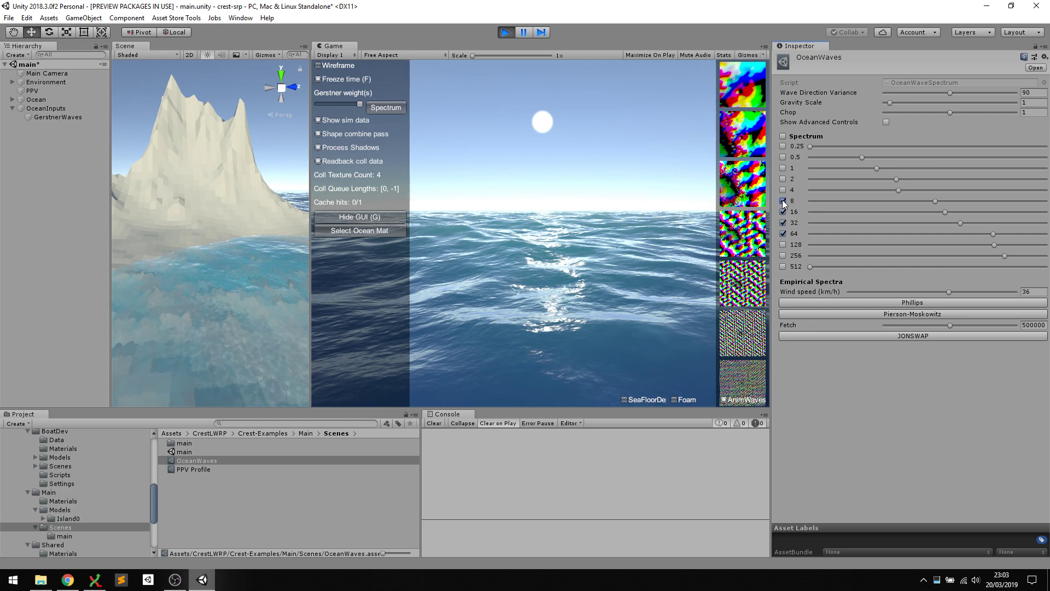
drag(937, 198, 921, 198)
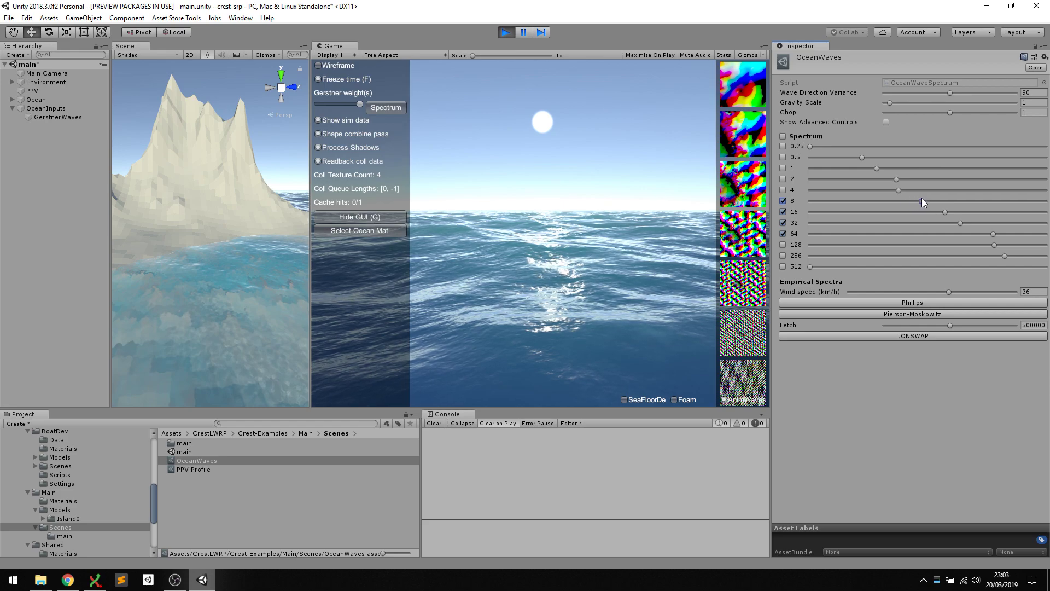
click(783, 178)
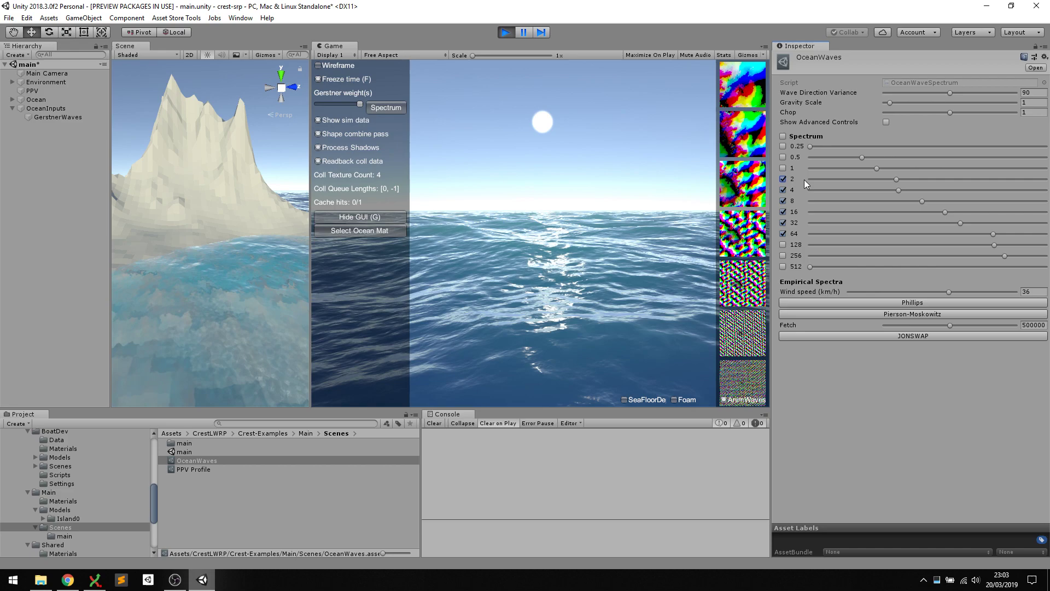
mouse_move(890, 179)
mouse_down()
mouse_move(875, 179)
mouse_move(884, 180)
mouse_up()
Unfreeze time in the running game and turn the camera to inspect the moving waves
click(626, 191)
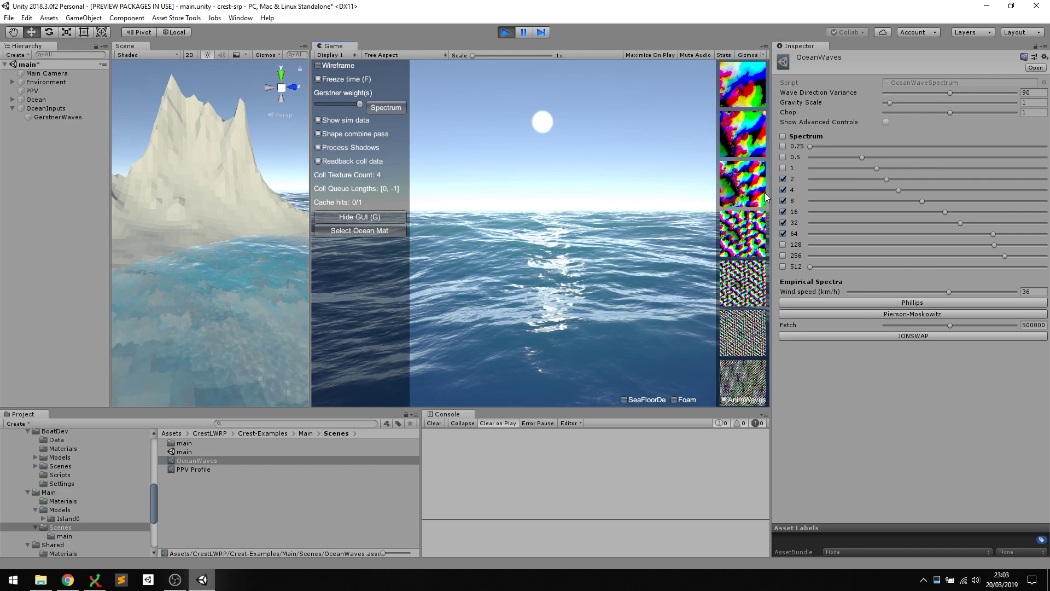
key(f)
mouse_move(568, 209)
mouse_down()
mouse_move(533, 229)
mouse_move(575, 223)
mouse_up()
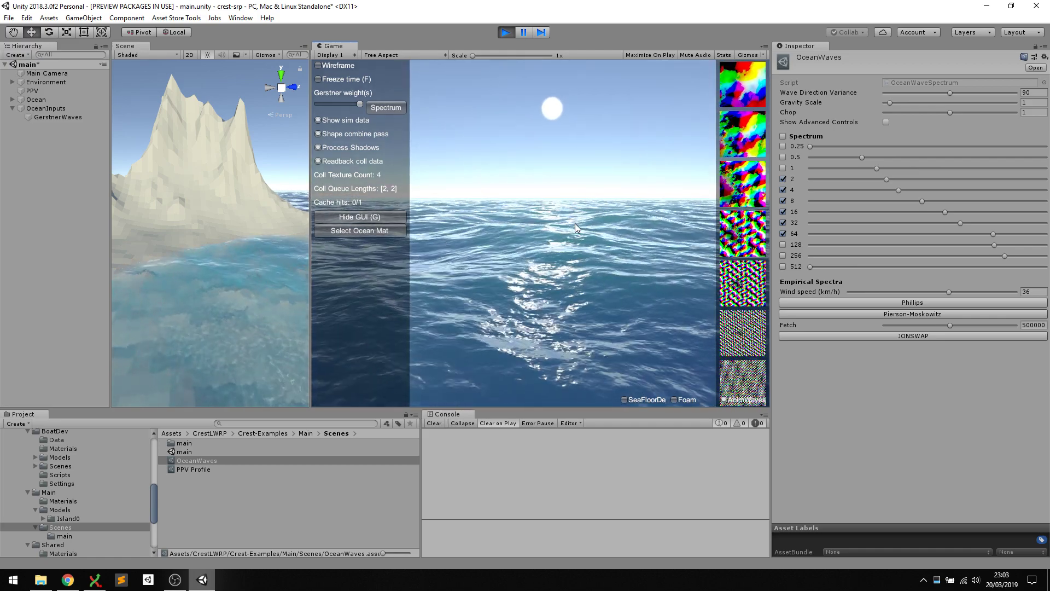
drag(575, 224, 621, 212)
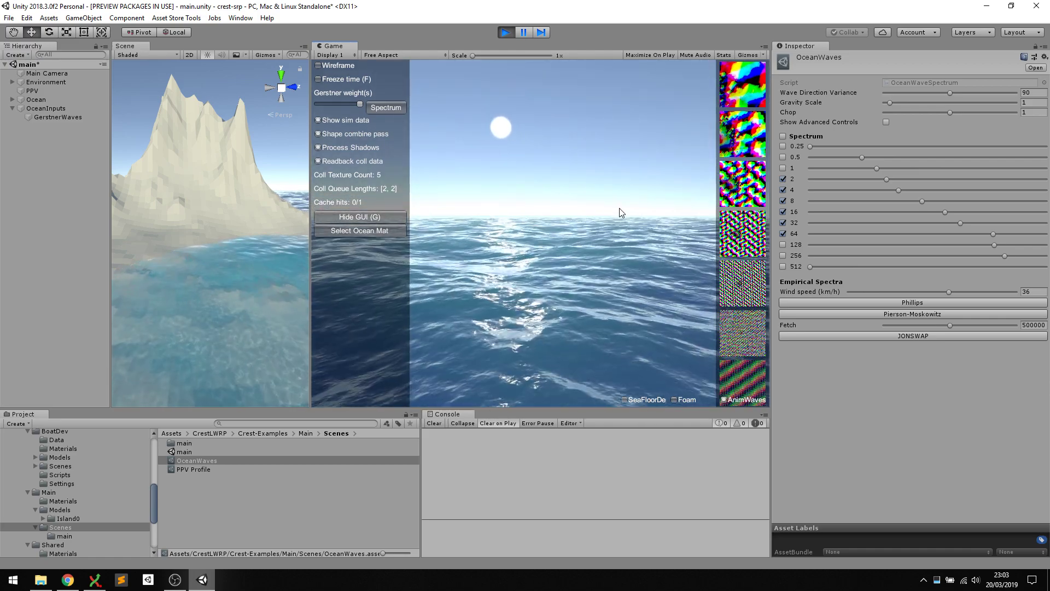
Enable spectrum bands 128 and 256, raising band 128 slightly and lowering the power of band 256
click(783, 244)
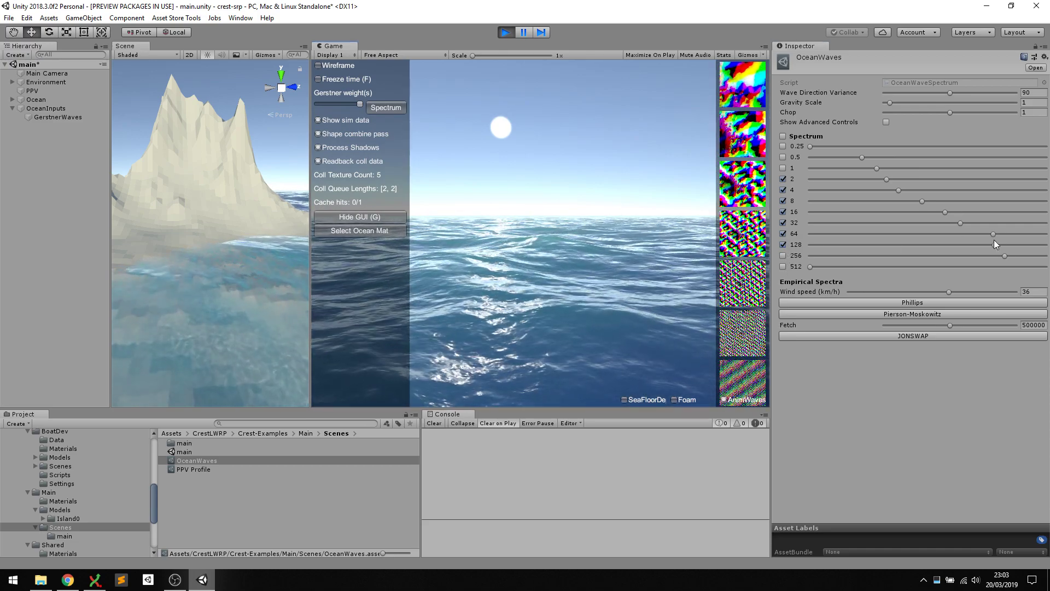
mouse_move(994, 245)
mouse_down()
mouse_move(1036, 245)
mouse_move(991, 256)
mouse_up()
click(782, 255)
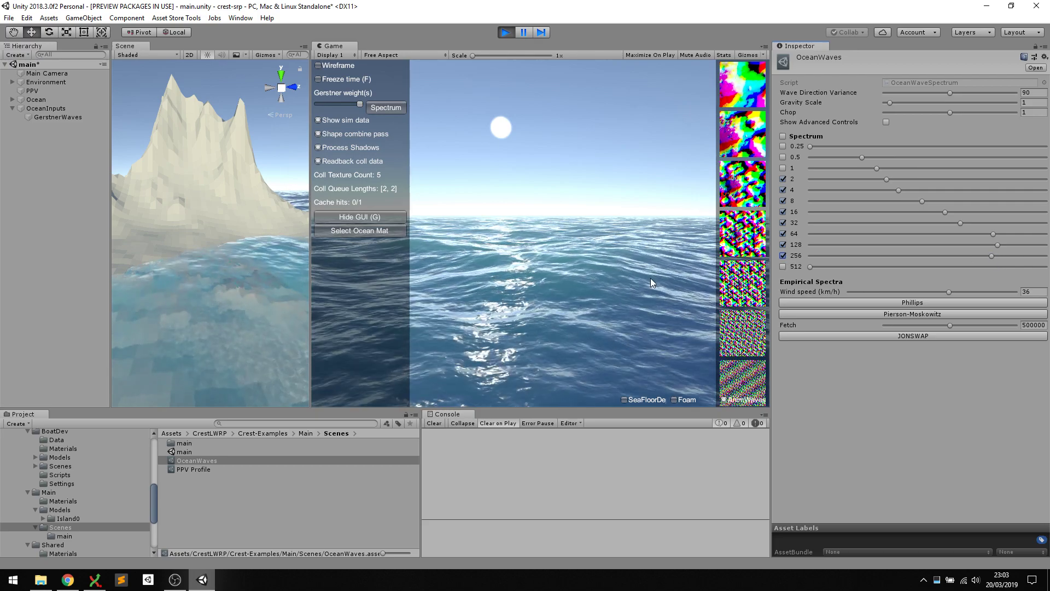
Turn the game camera over the open water and raise the OceanWaves spectrum's Chop to 1.727
drag(629, 236, 355, 223)
drag(592, 225, 626, 241)
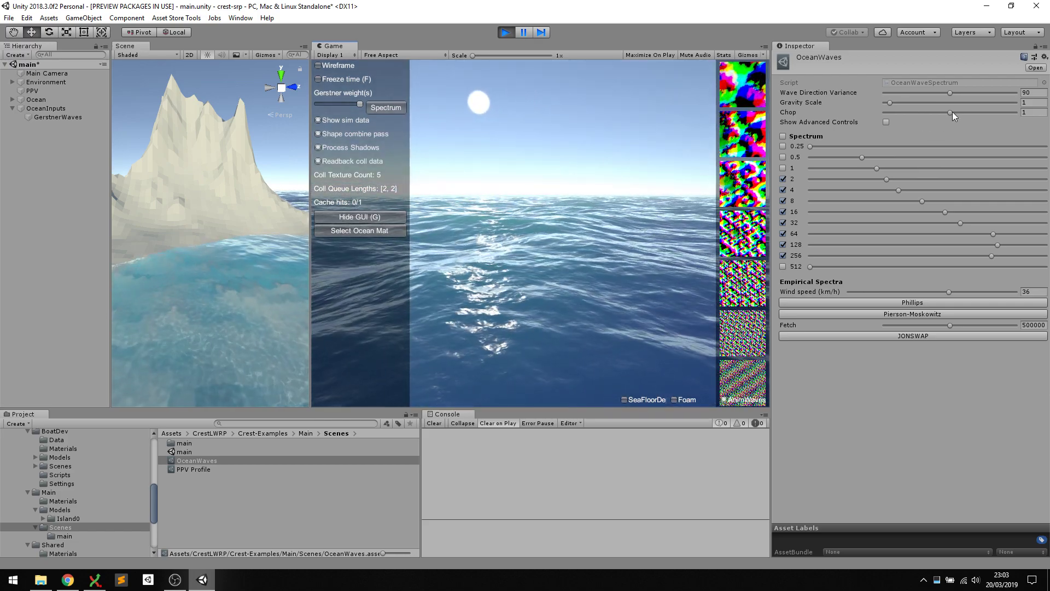
drag(950, 112, 997, 114)
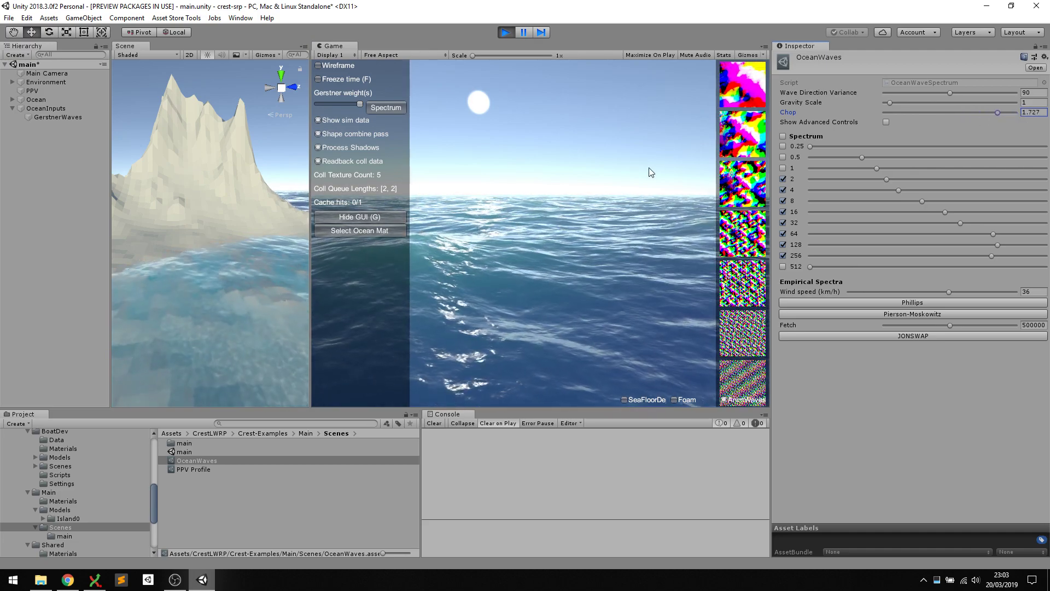
Look around the running game to inspect the choppier waves, and stop play mode
drag(648, 169, 459, 218)
drag(621, 205, 694, 188)
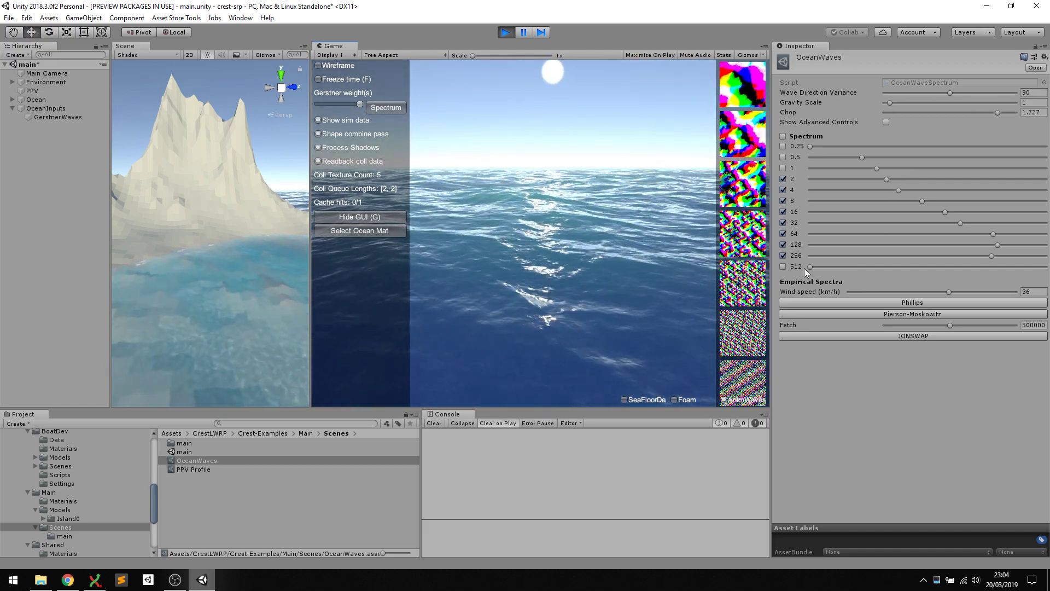
drag(604, 238, 592, 205)
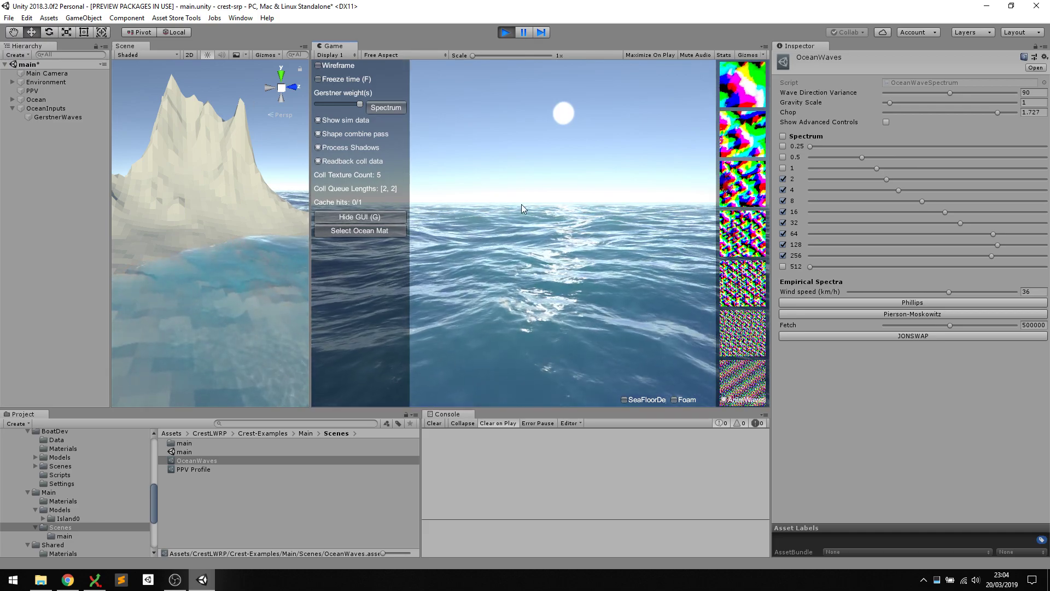
drag(521, 205, 559, 212)
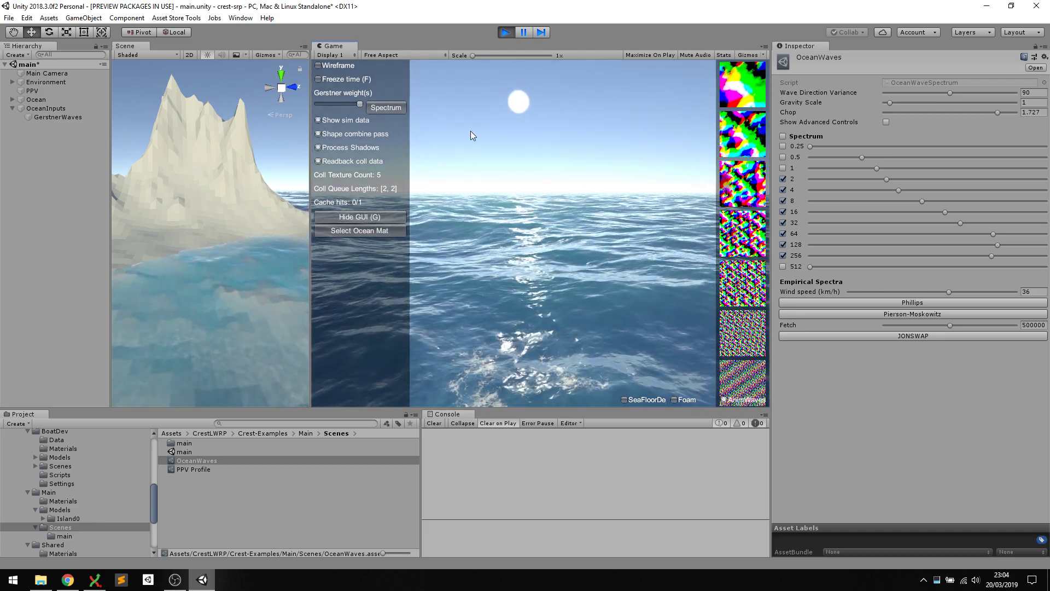
drag(576, 145, 674, 142)
drag(508, 152, 585, 152)
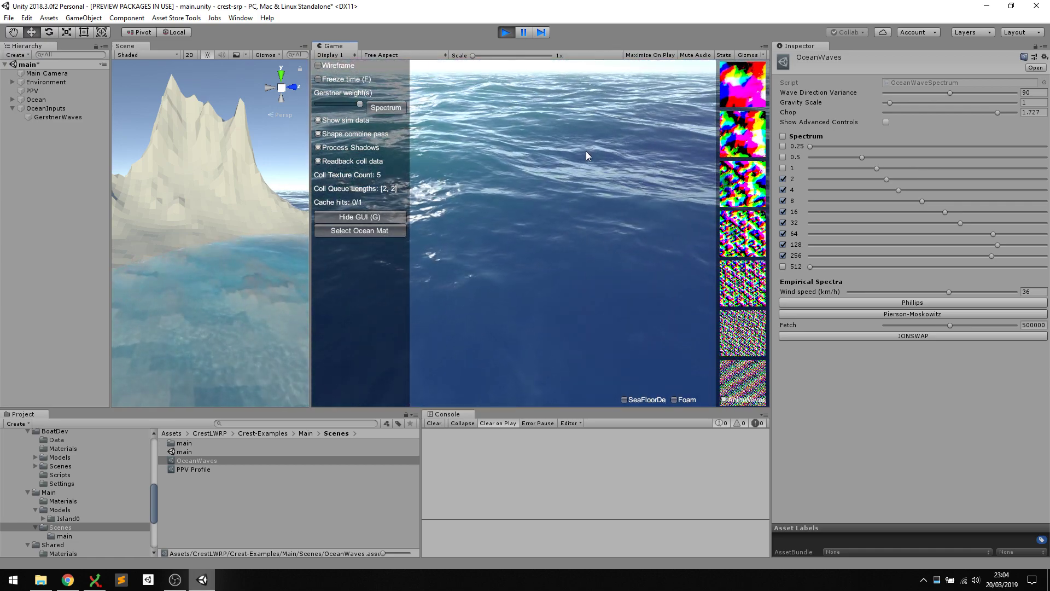
click(504, 34)
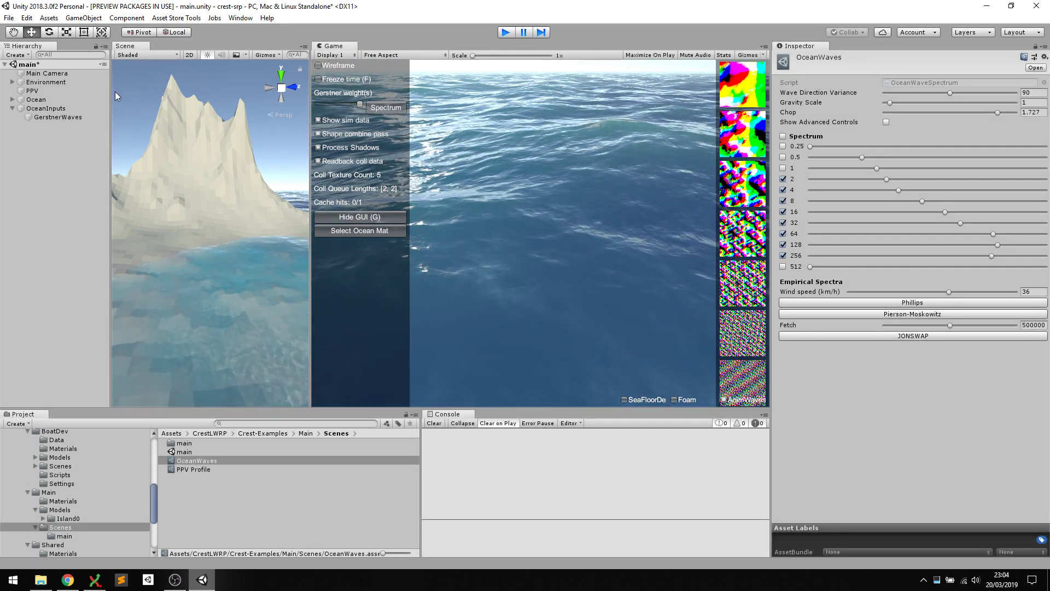
Check the Ocean's sea floor depth and foam simulation options, and create a Crest Foam Sim Settings asset with its default name in the Scenes folder
click(39, 99)
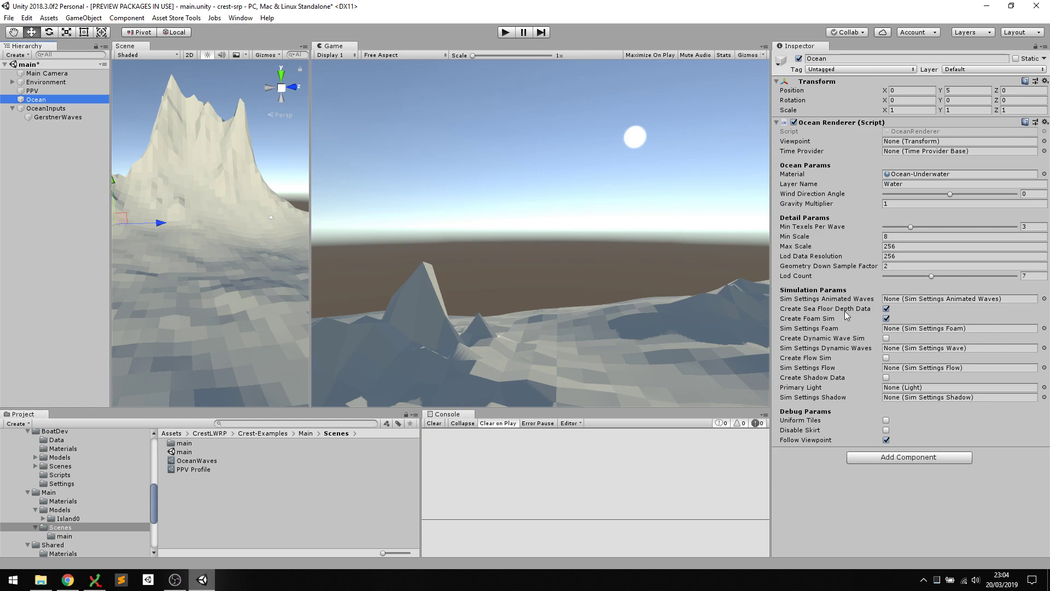
mouse_move(845, 313)
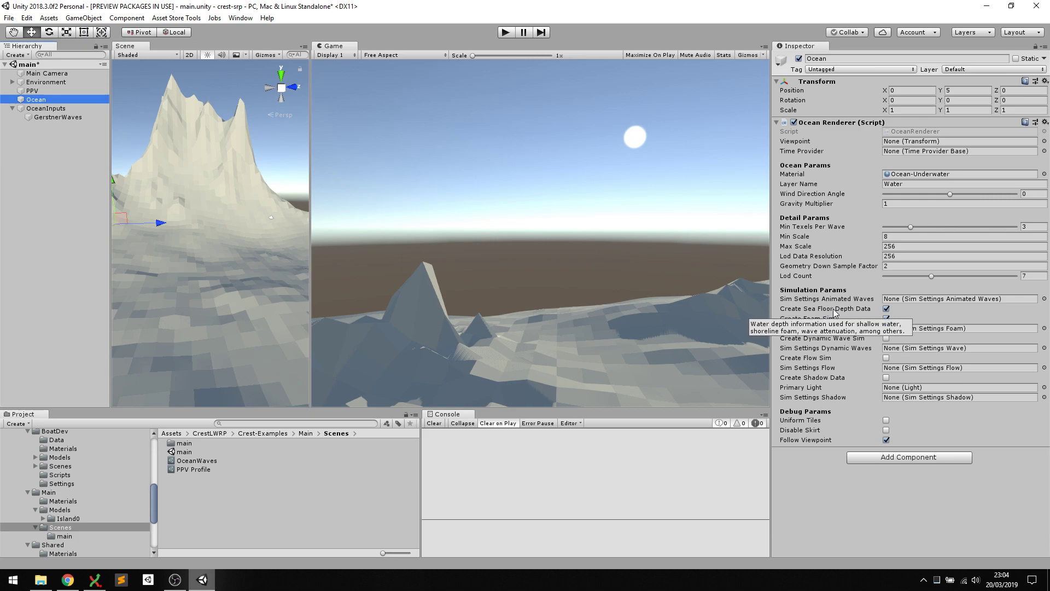
click(833, 308)
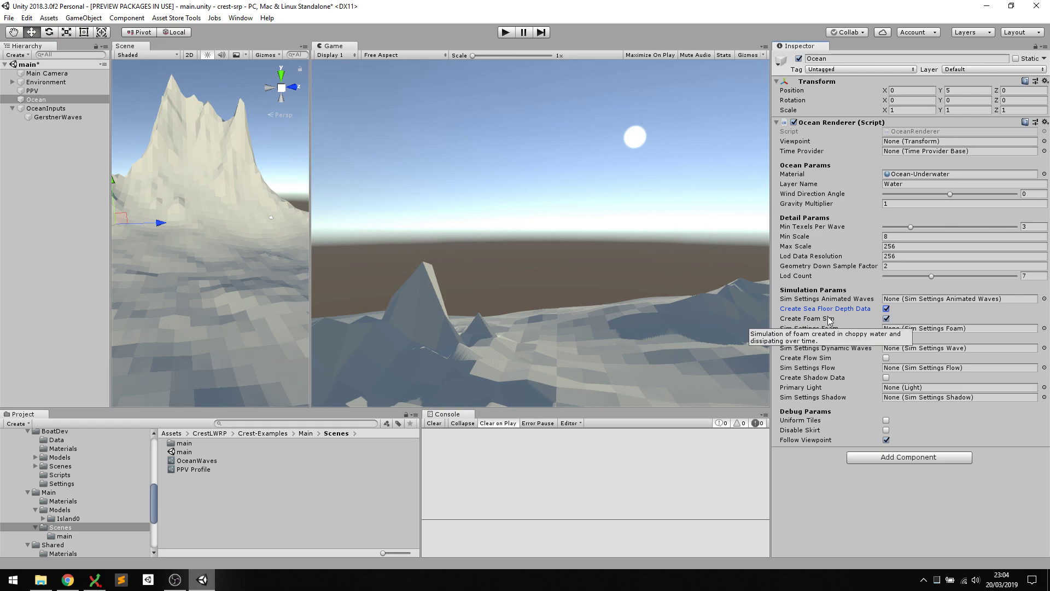
click(817, 319)
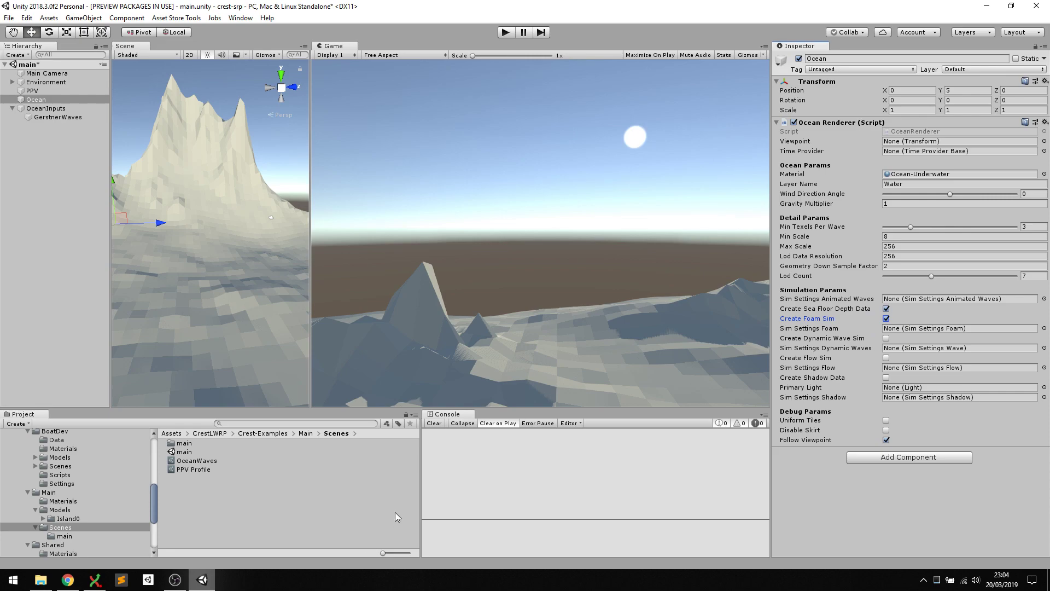
right_click(214, 473)
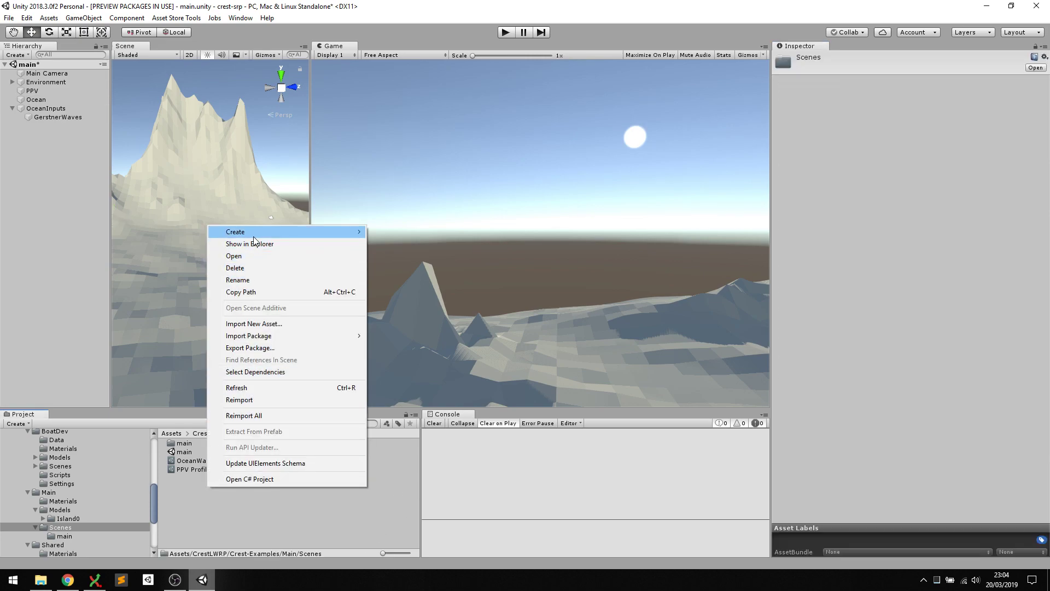
mouse_move(257, 232)
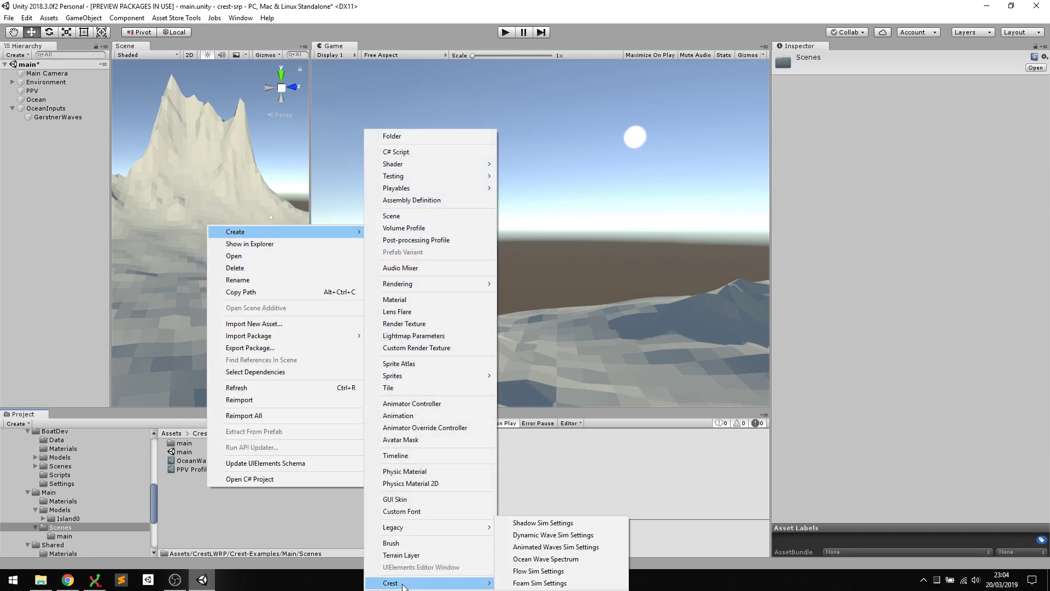
click(539, 582)
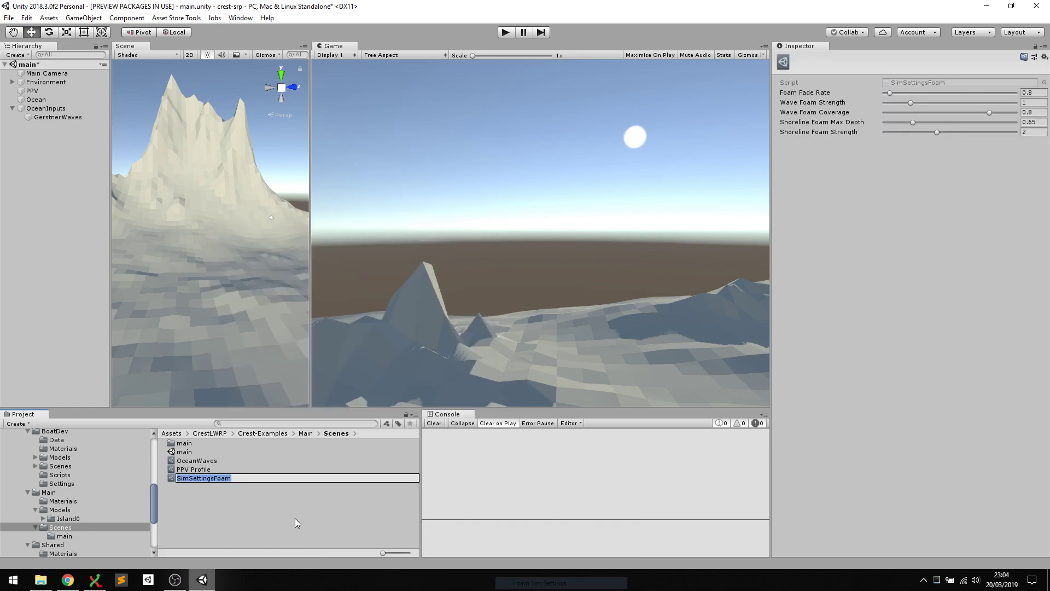
key(Return)
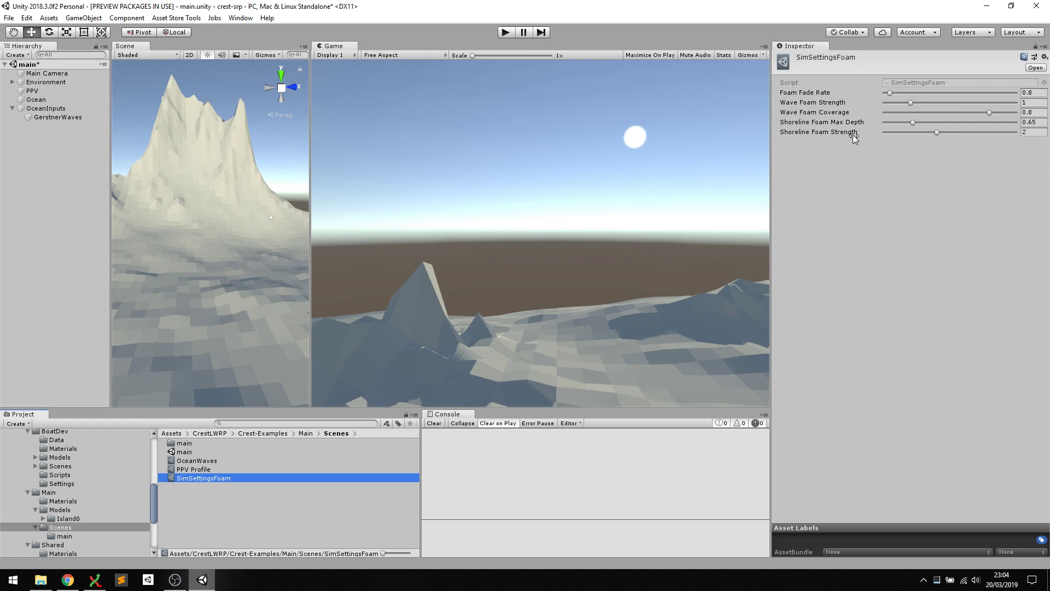
Assign the SimSettingsFoam asset to the Ocean's Sim Settings Foam field and open the asset's settings
click(39, 100)
drag(192, 478, 882, 394)
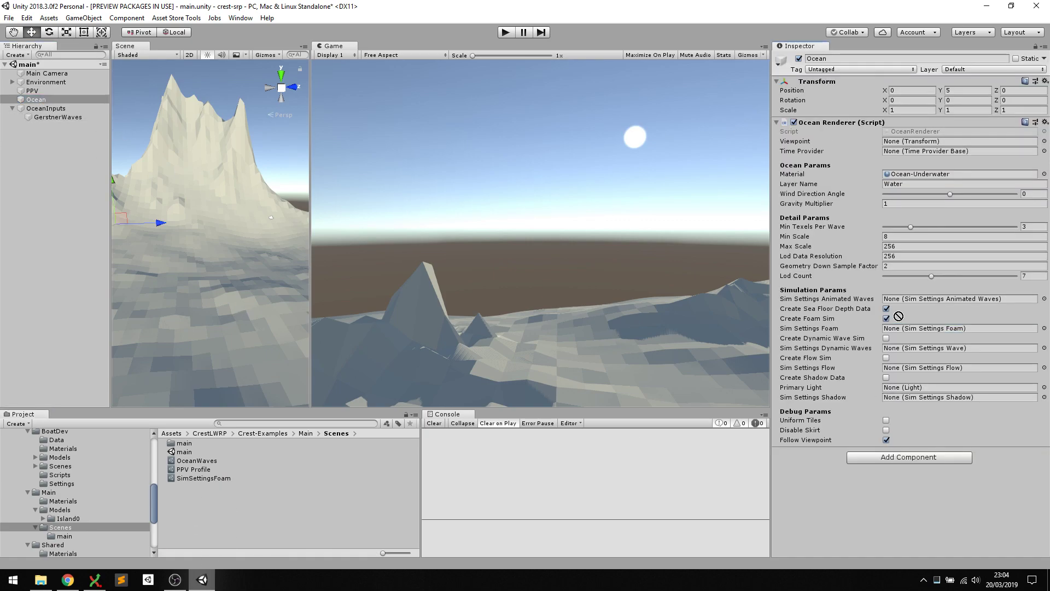
double_click(928, 328)
Run the scene and raise Wave Foam Coverage to 0.937 while watching the foam on the open water
click(510, 33)
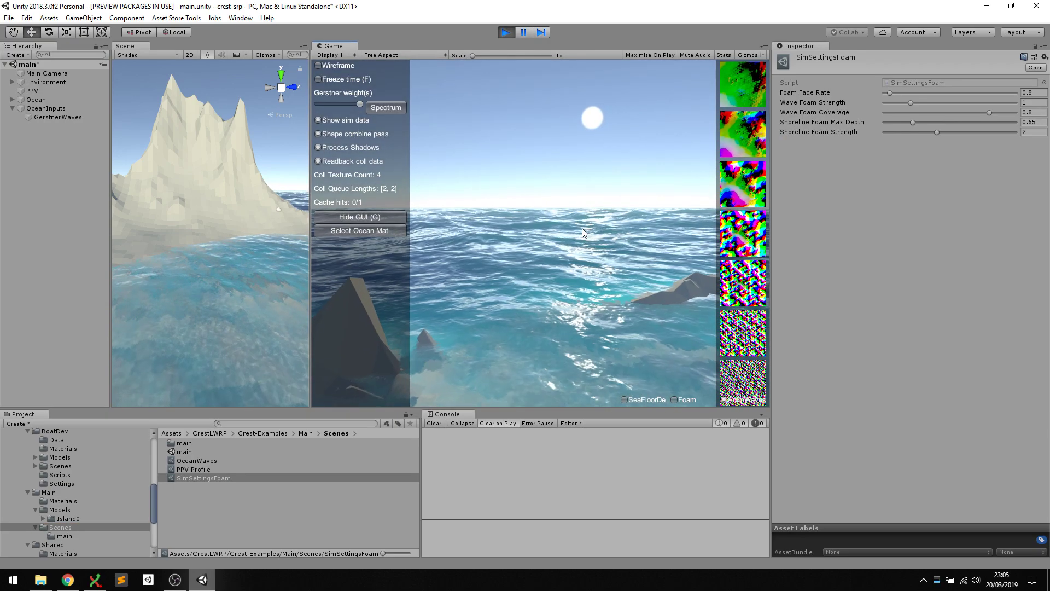
drag(581, 229, 527, 246)
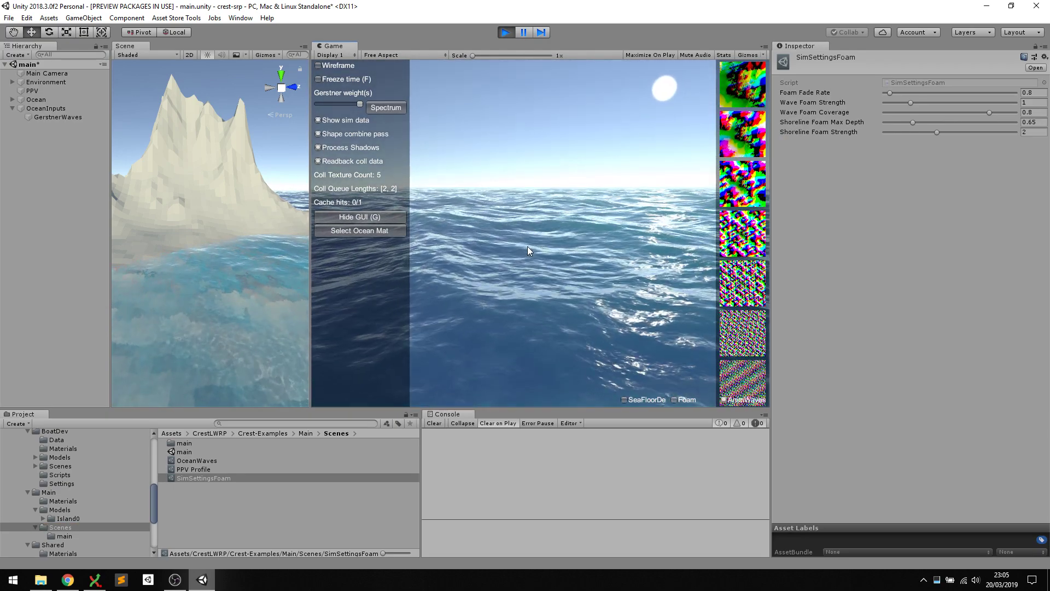
drag(543, 193, 558, 209)
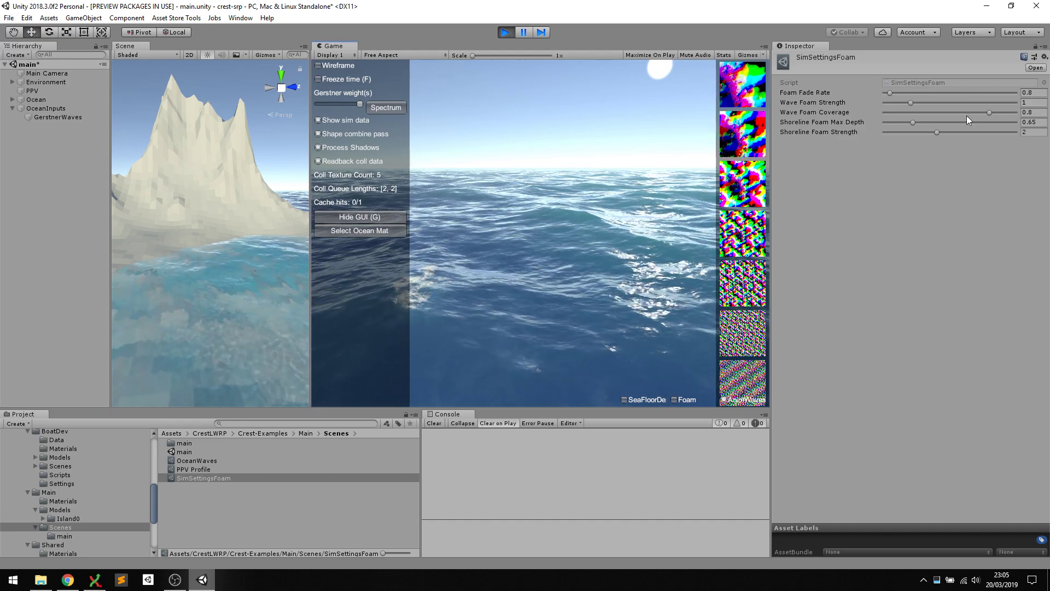
drag(988, 112, 996, 111)
drag(509, 224, 485, 251)
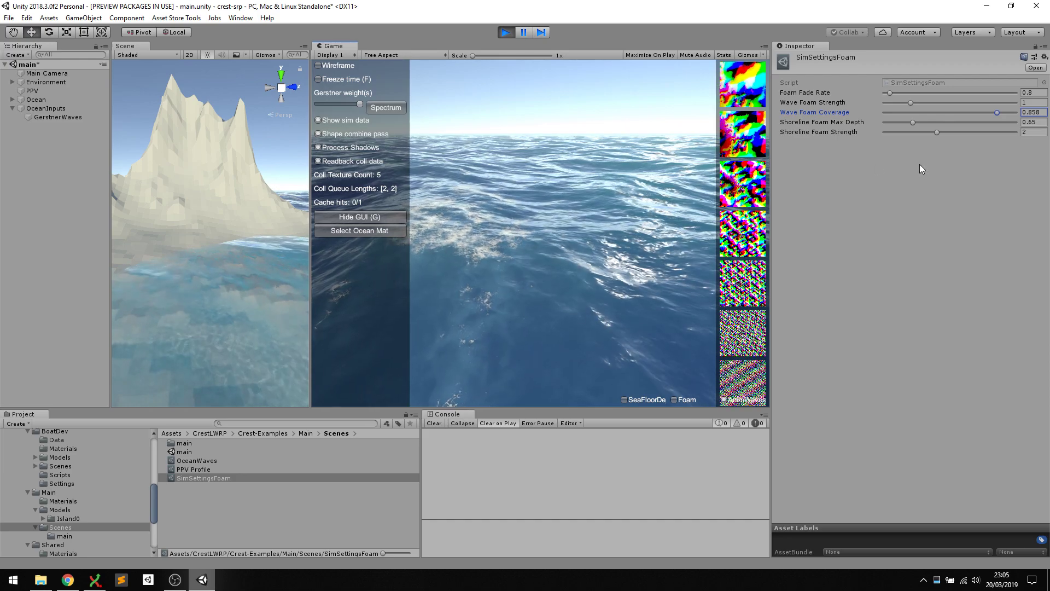
drag(999, 111, 1009, 112)
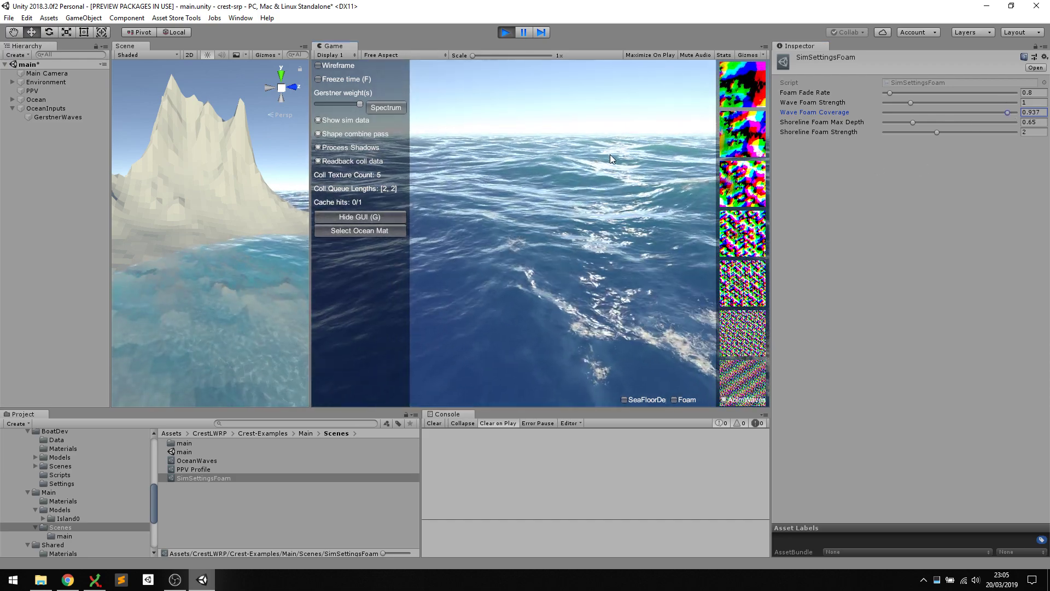
Fly to the island's rocky shoreline and set Shoreline Foam Max Depth to 1.64
drag(567, 158, 655, 190)
key(w)
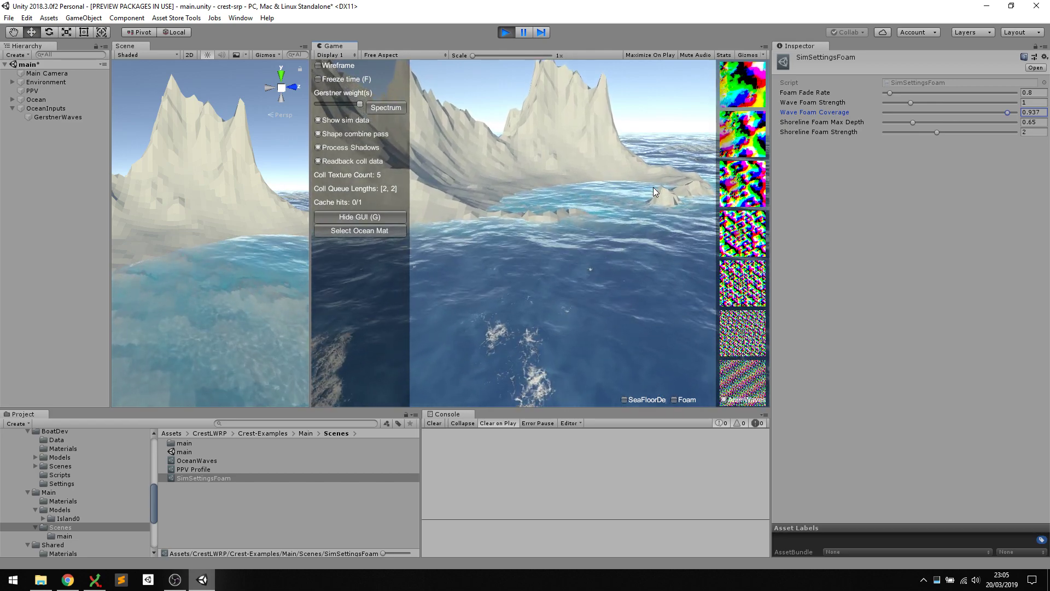
key(w)
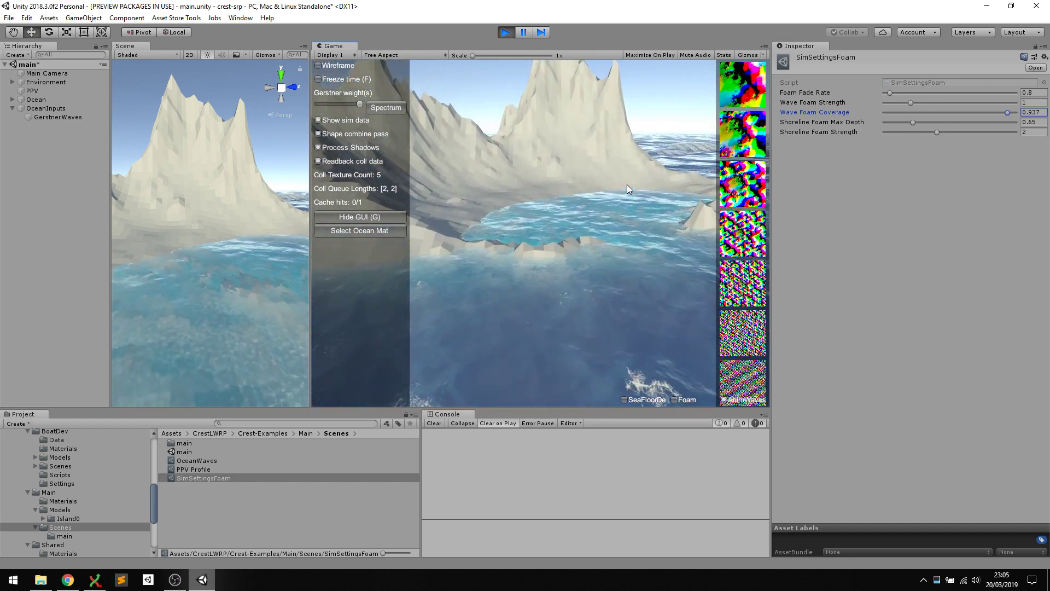
key(w)
drag(627, 185, 388, 191)
key(w)
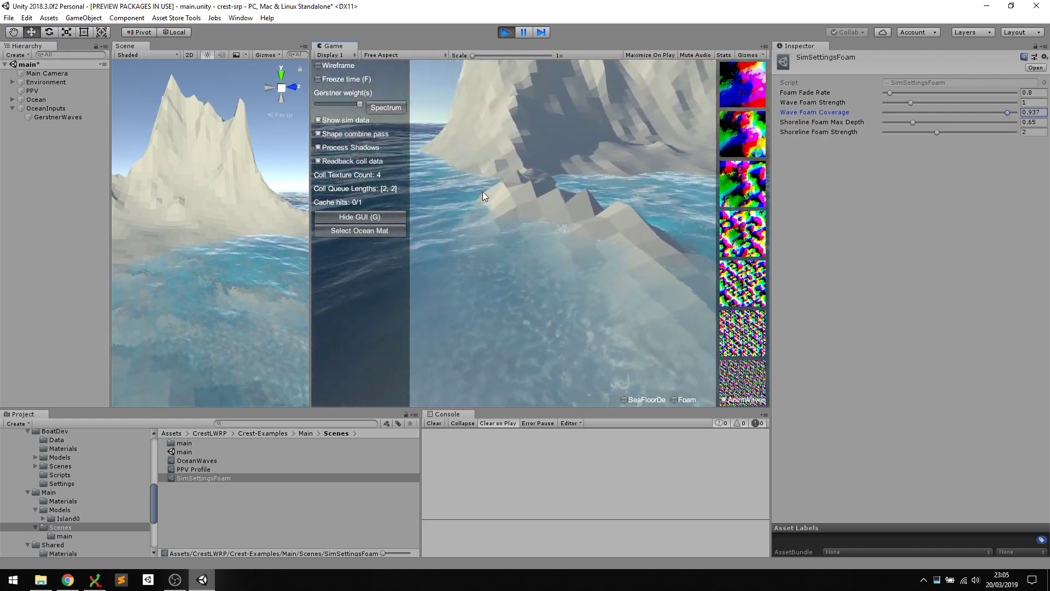
key(d)
drag(582, 190, 518, 191)
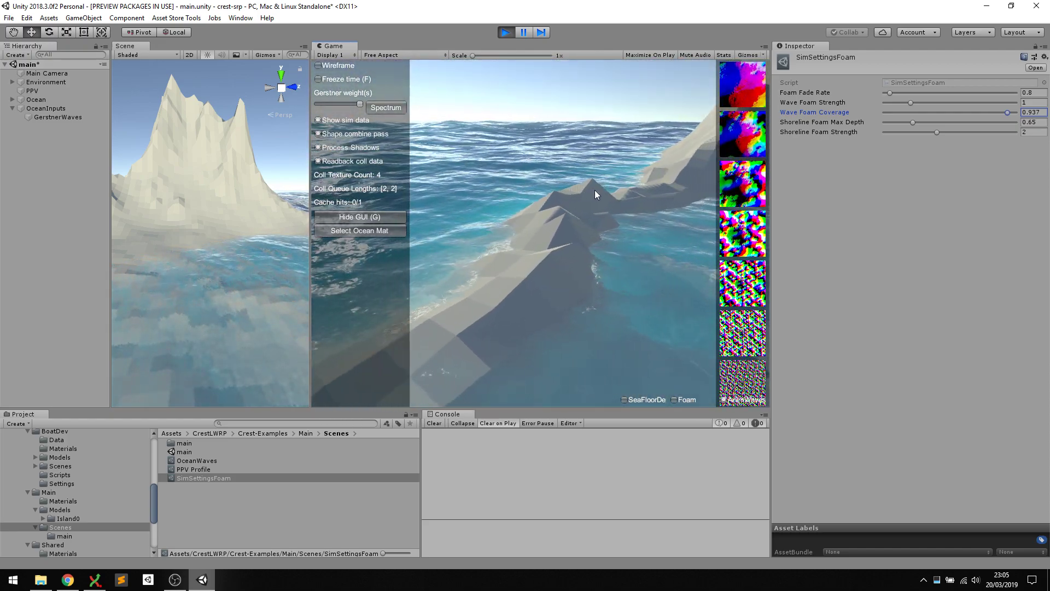
drag(595, 190, 660, 203)
key(a)
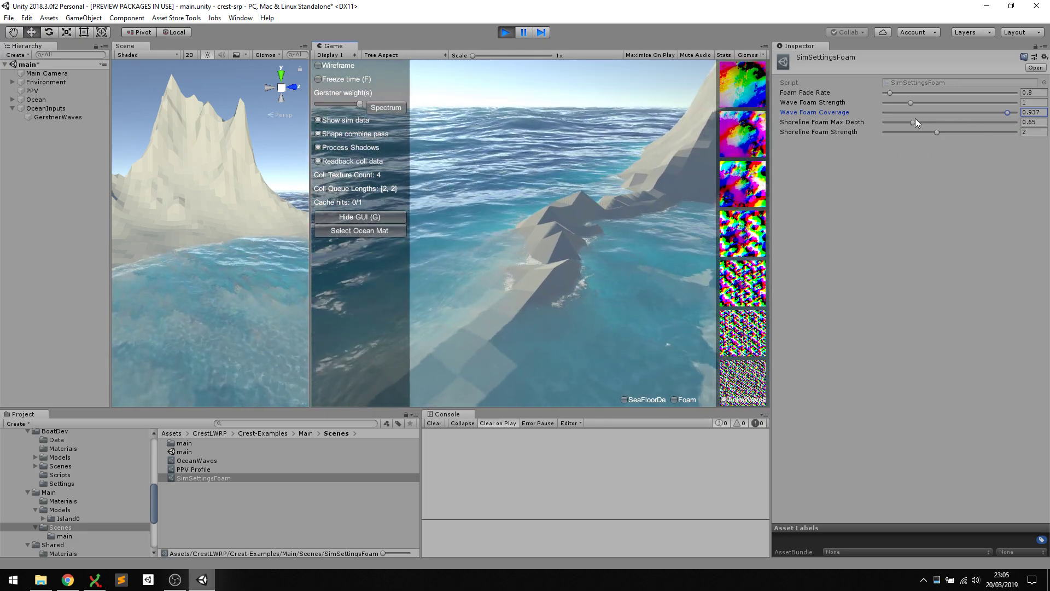
drag(911, 122, 956, 123)
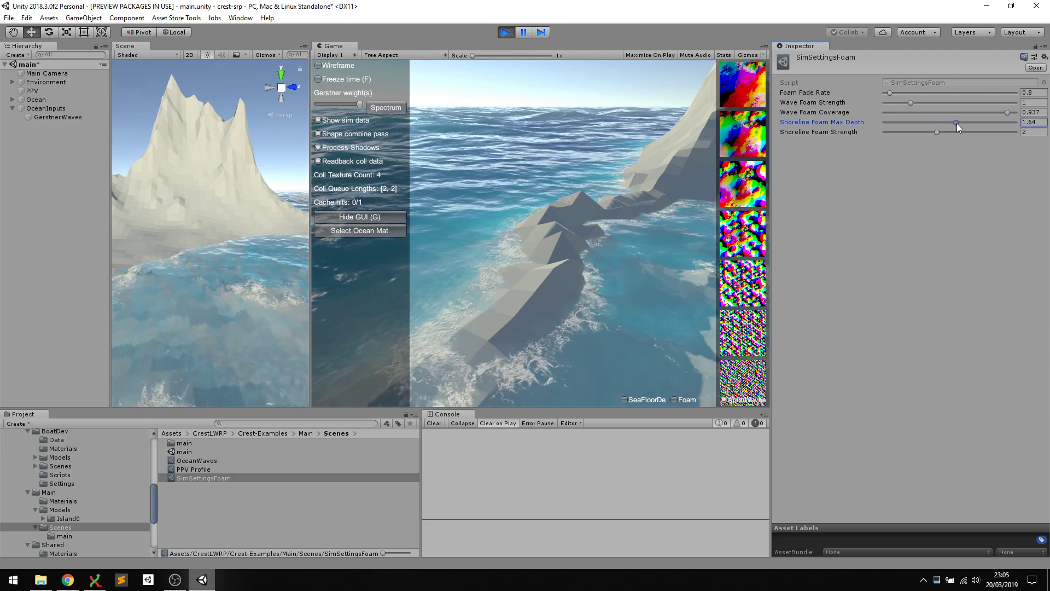
Fly around the island's shore to inspect the shoreline foam, and exit play mode
drag(556, 226, 424, 209)
key(q)
key(w)
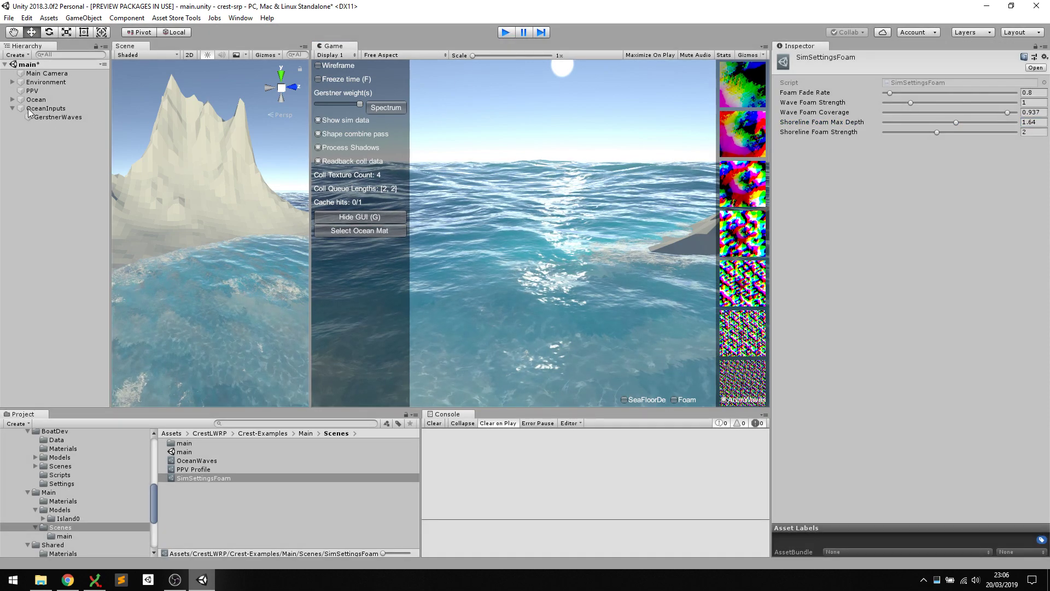
key(ctrl+p)
Select IslandDepthCache under Environment's Island and examine its Ocean Depth Cache settings and bounds around the island in the Scene view
click(16, 83)
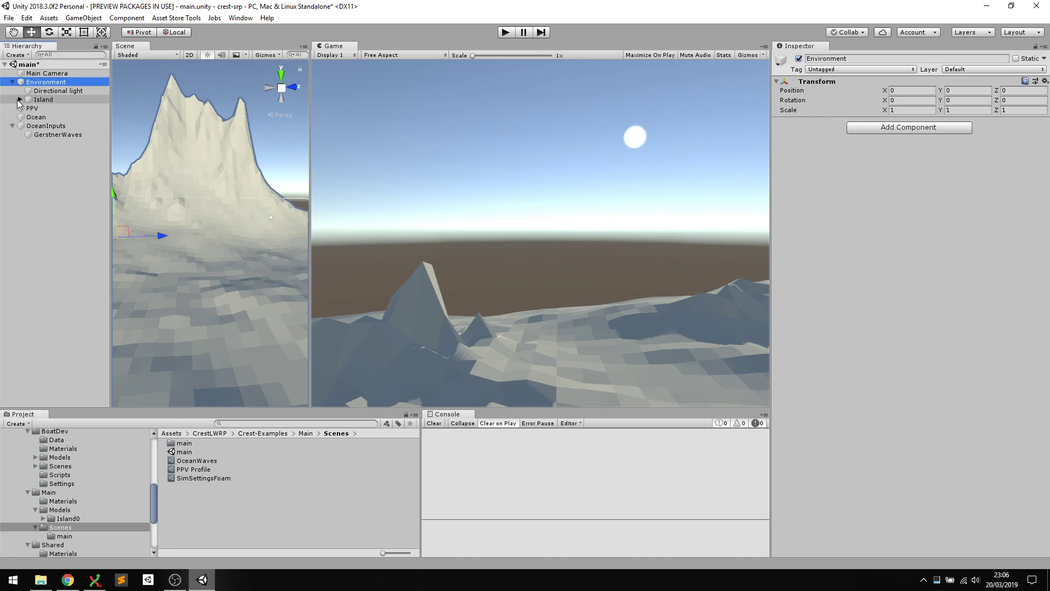
click(50, 116)
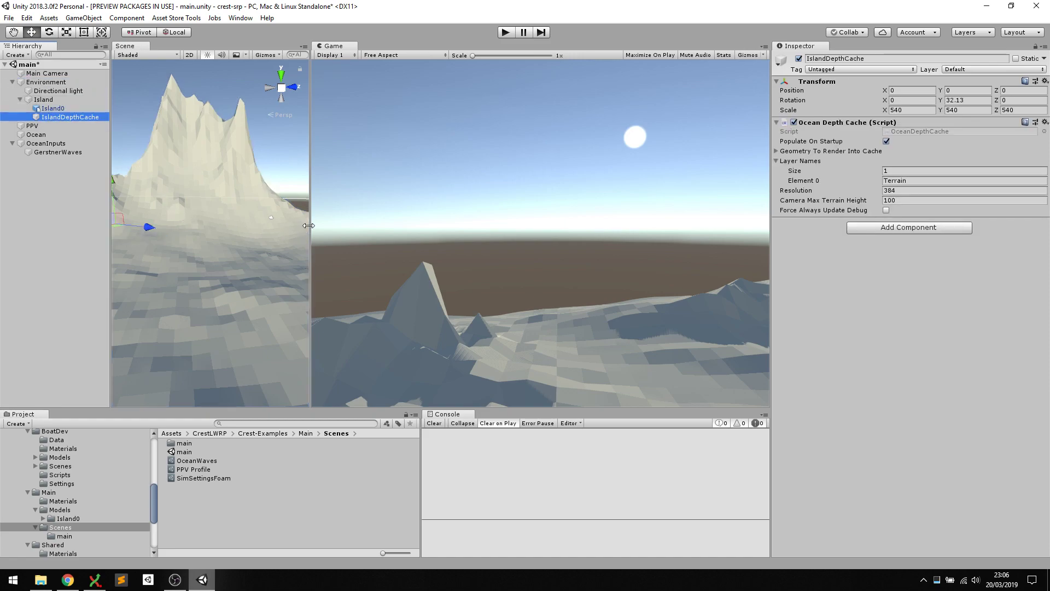
drag(310, 229, 578, 229)
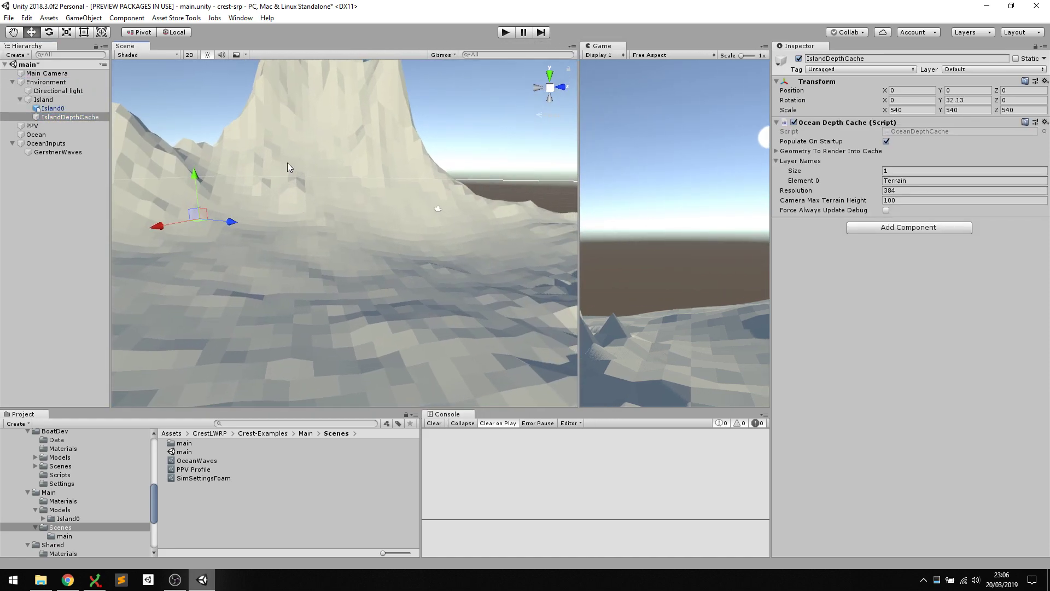
alt+drag(288, 162, 351, 239)
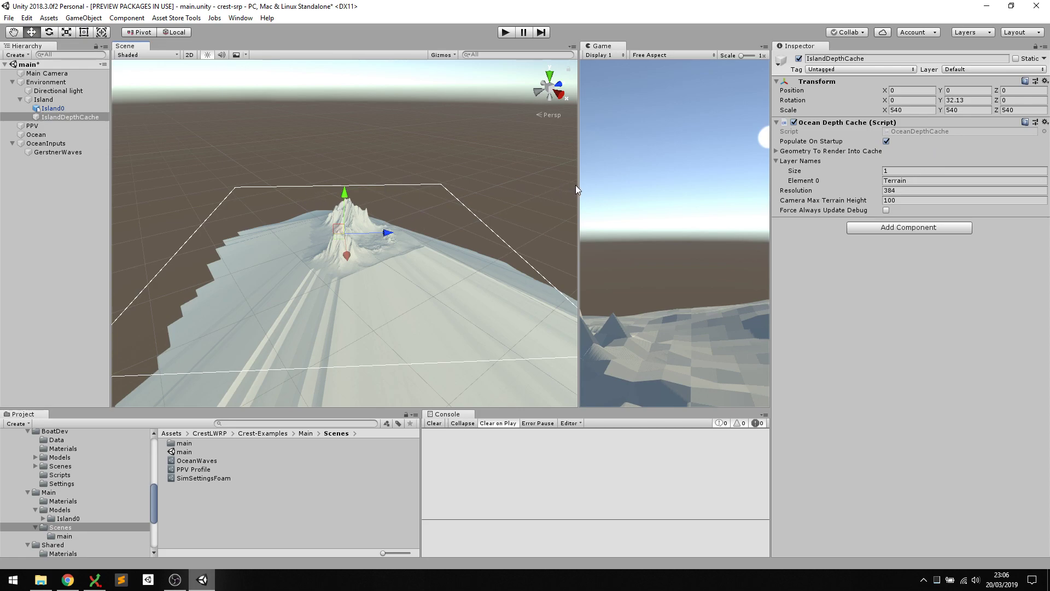
drag(578, 185, 409, 189)
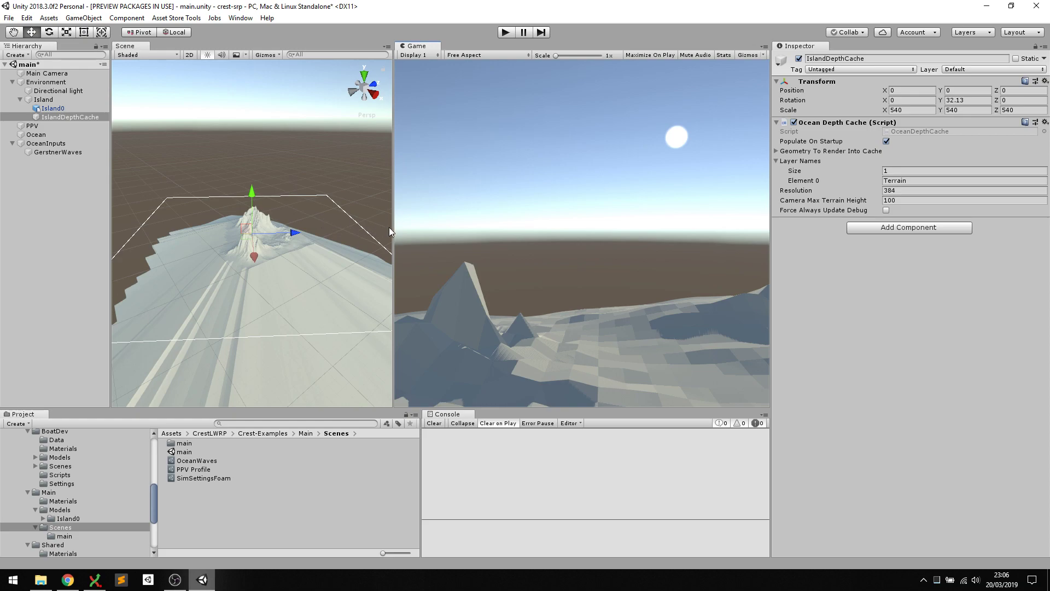
right_drag(247, 157, 224, 160)
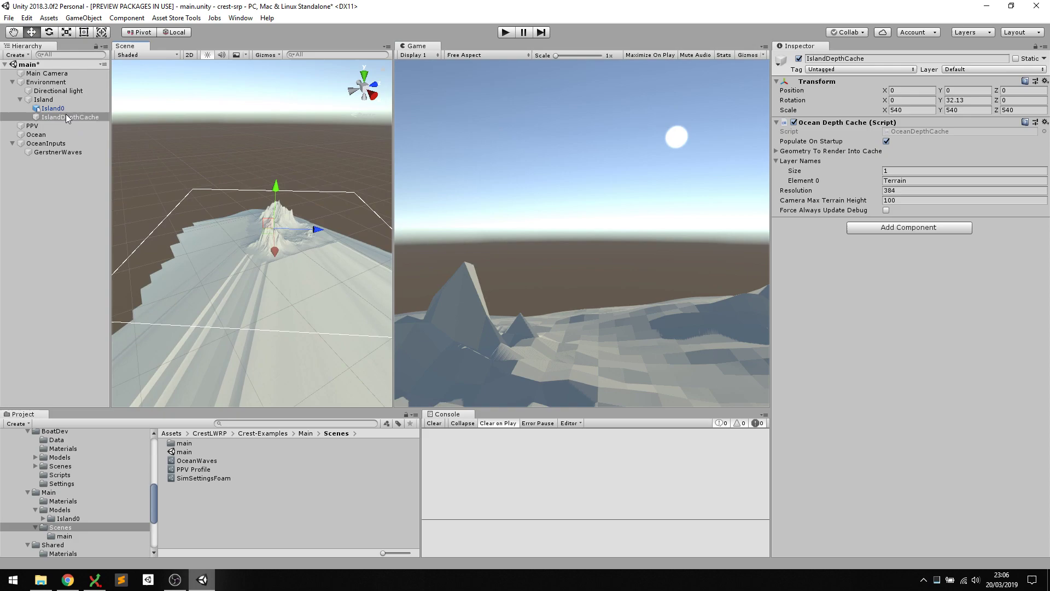
right_drag(163, 142, 281, 167)
key(w)
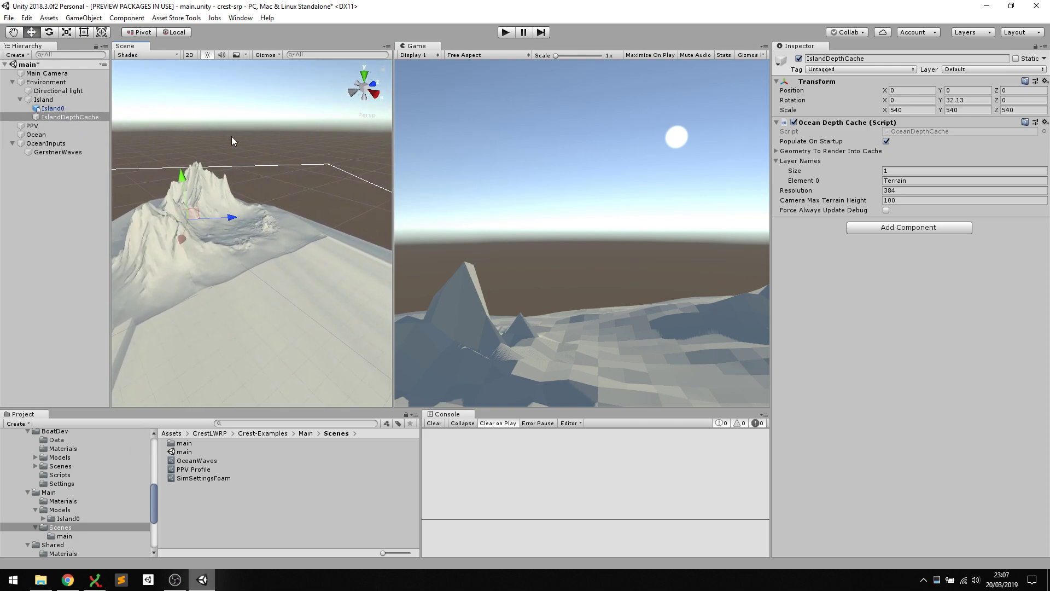
Create a 3D sphere in the scene and scale it uniformly to about 57.8
click(76, 21)
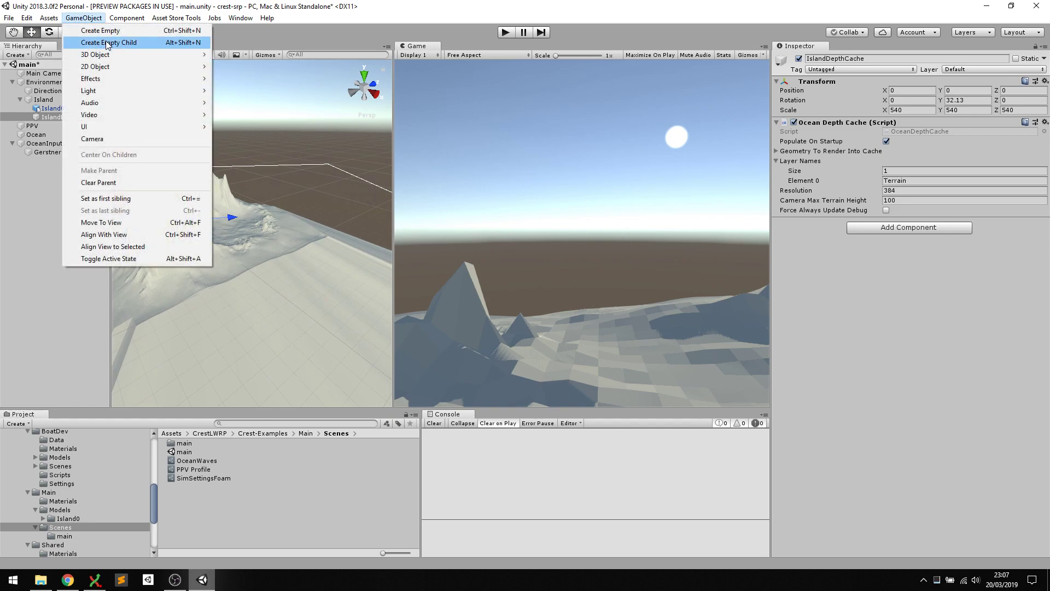
mouse_move(116, 59)
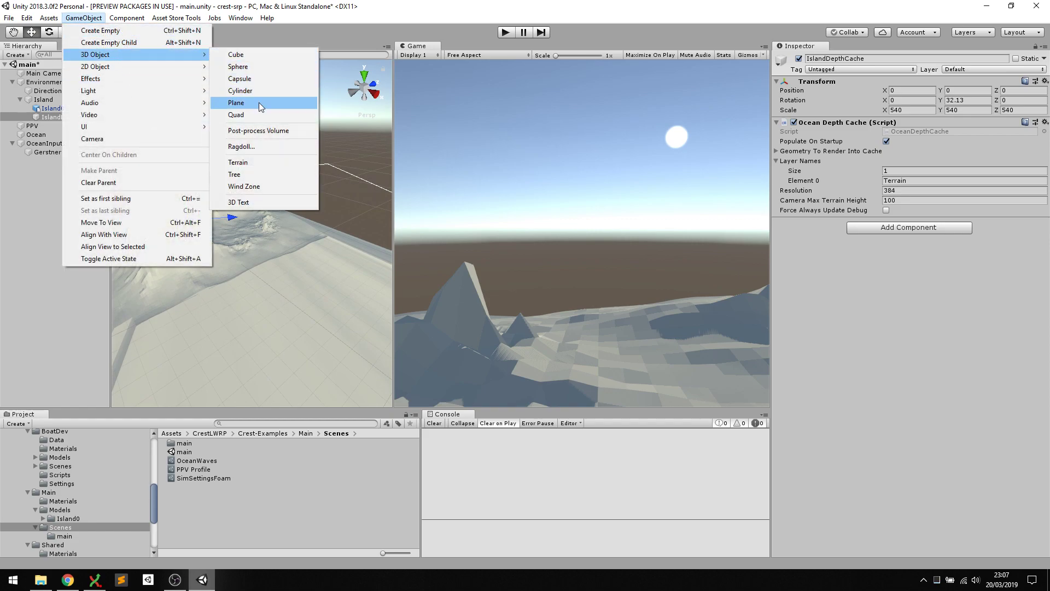
click(250, 68)
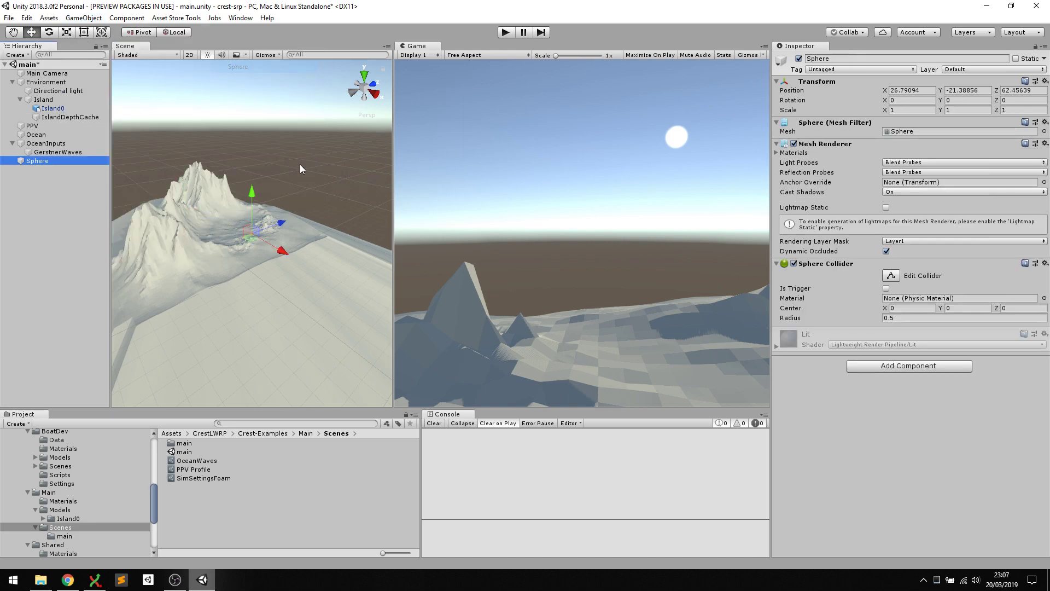
drag(320, 235, 328, 236)
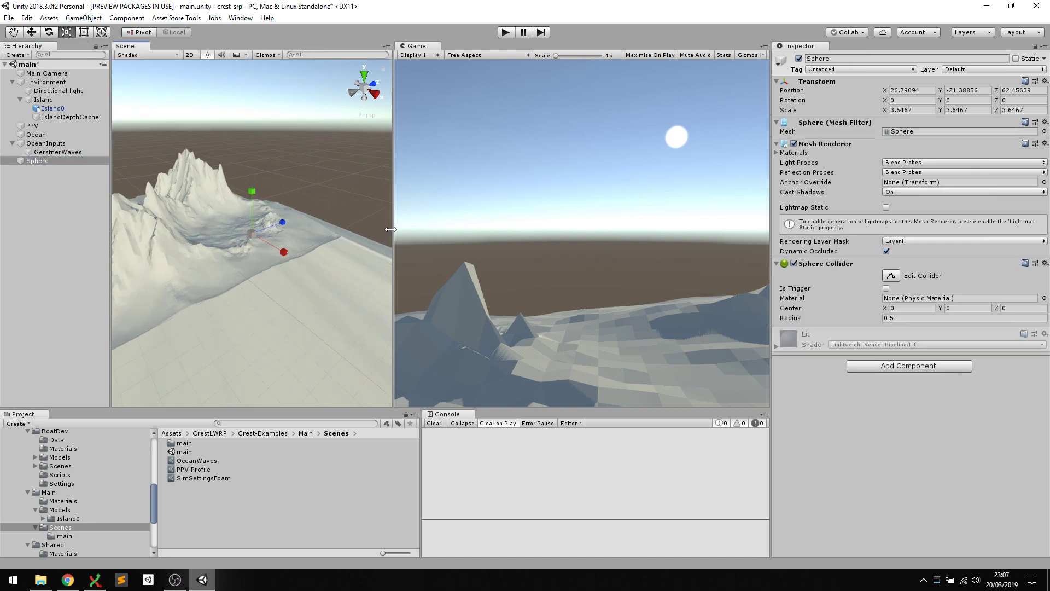
key(f)
drag(253, 234, 589, 237)
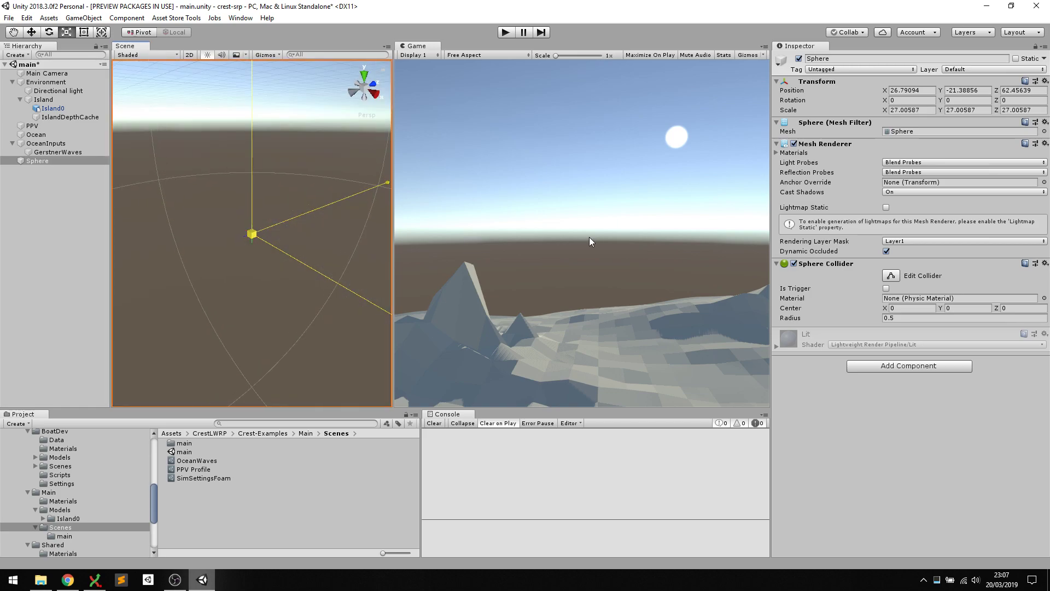
drag(255, 231, 287, 292)
Move the sphere off the island into open water at about X 80.4, Z 227.8
key(w)
drag(253, 238, 425, 216)
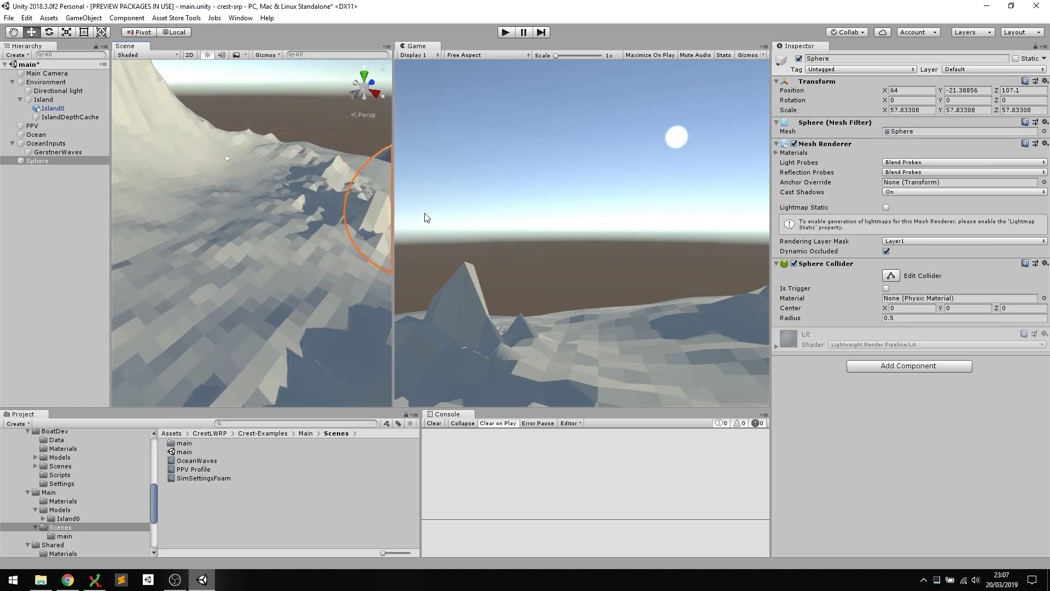
key(f)
alt+drag(273, 217, 305, 273)
drag(254, 244, 330, 193)
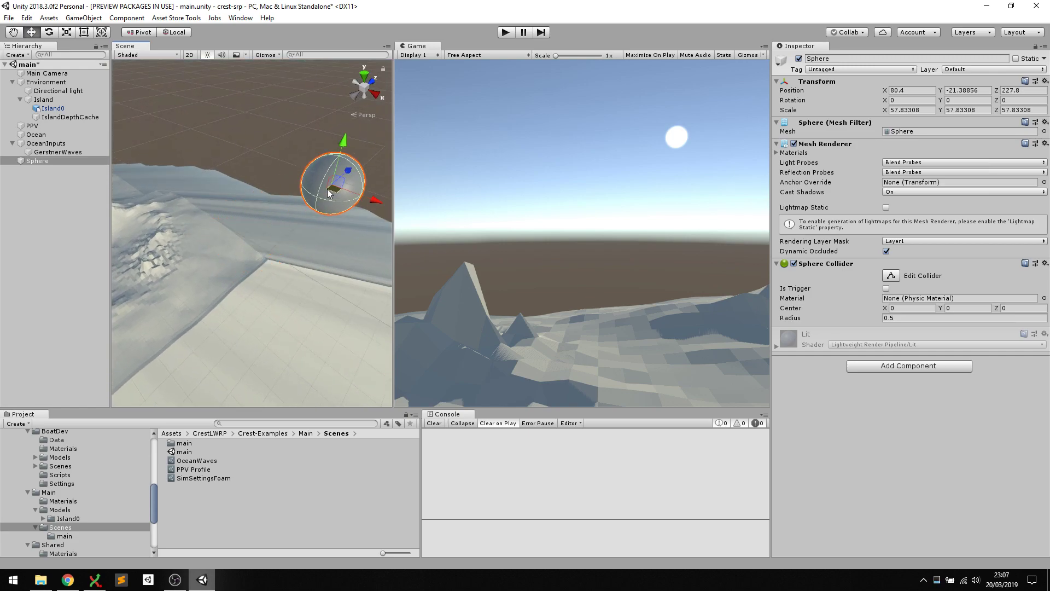
Duplicate the sphere and make the copy a child of the original Sphere
click(41, 160)
key(ctrl+d)
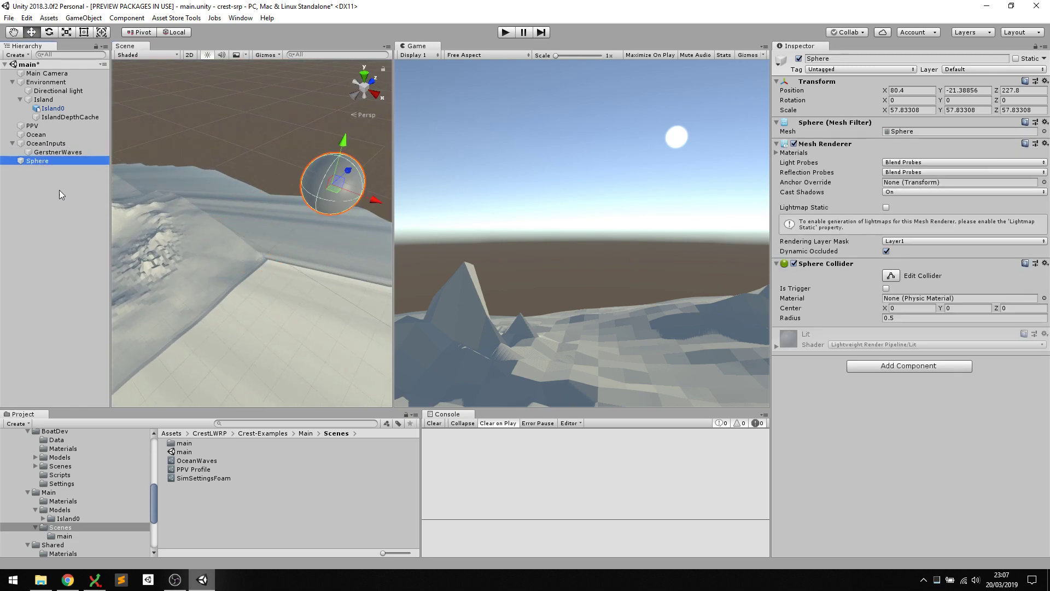
drag(38, 170, 48, 163)
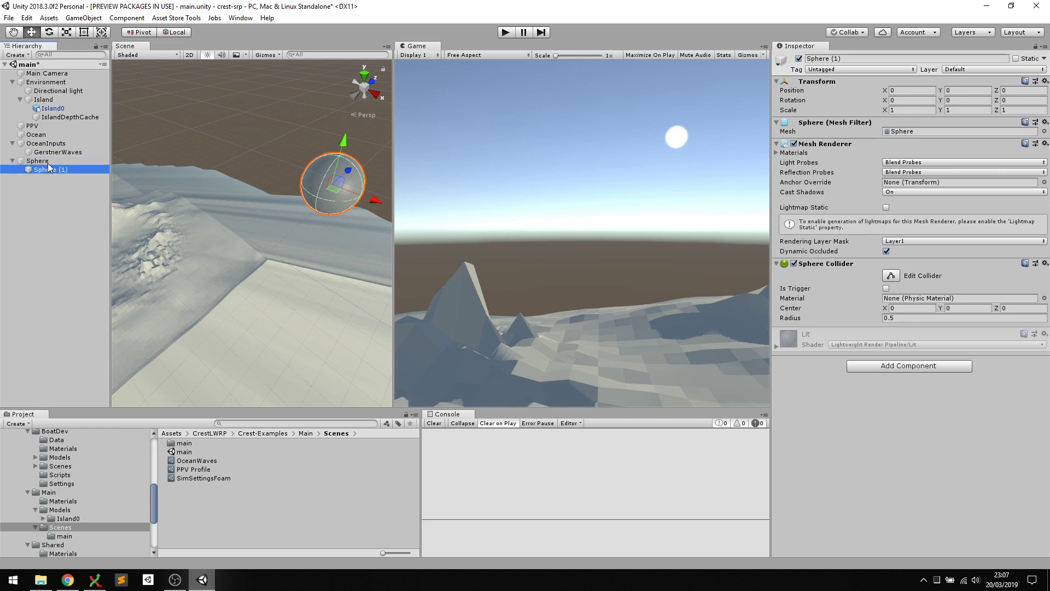
Add a Register Sea Floor Depth Input component to the child sphere and remove its Sphere Collider
click(903, 366)
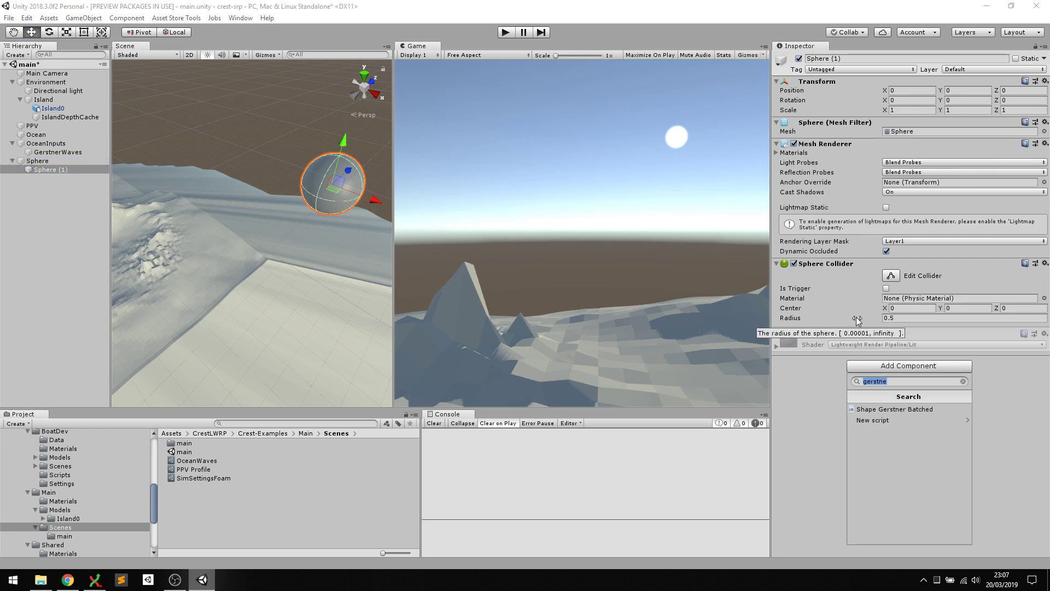
text(regist)
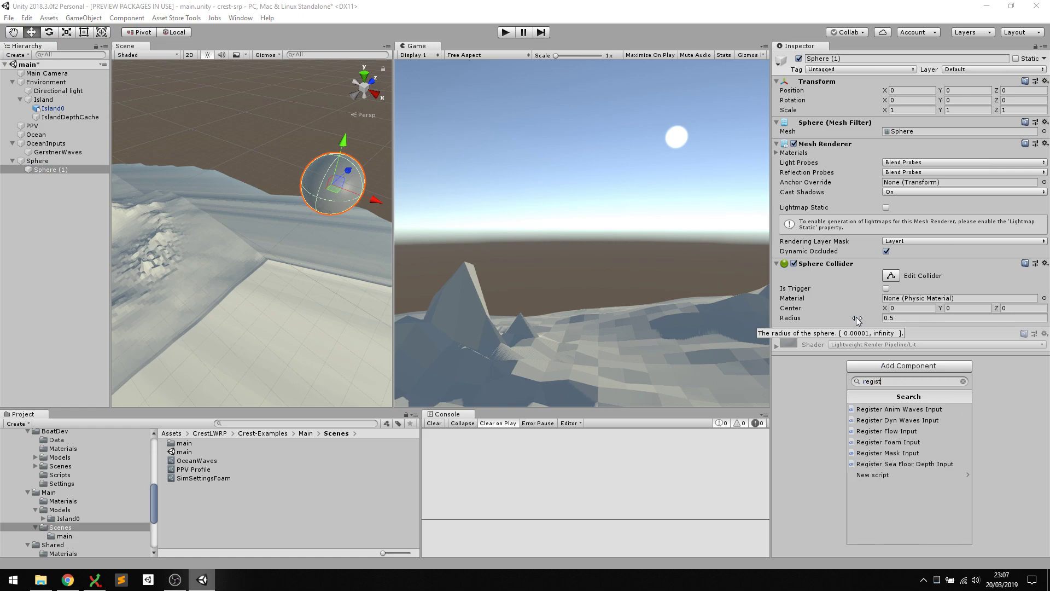
key(Down)
key(Down)
key(Down)
key(Down)
key(Down)
key(Down)
key(Up)
key(Up)
key(Up)
key(Up)
key(Up)
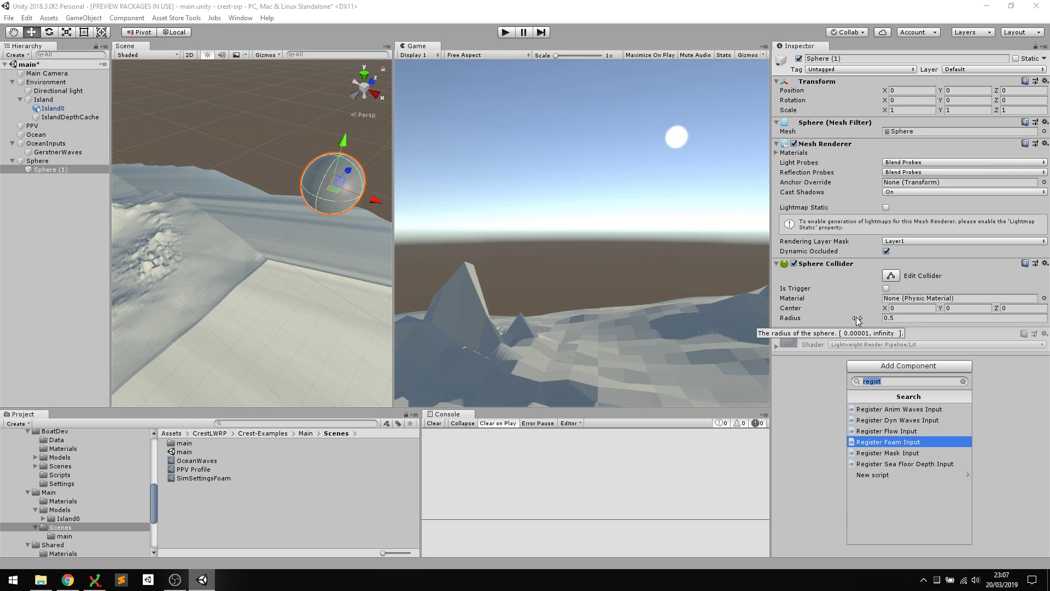
key(Down)
key(Down)
key(Down)
key(Down)
key(Down)
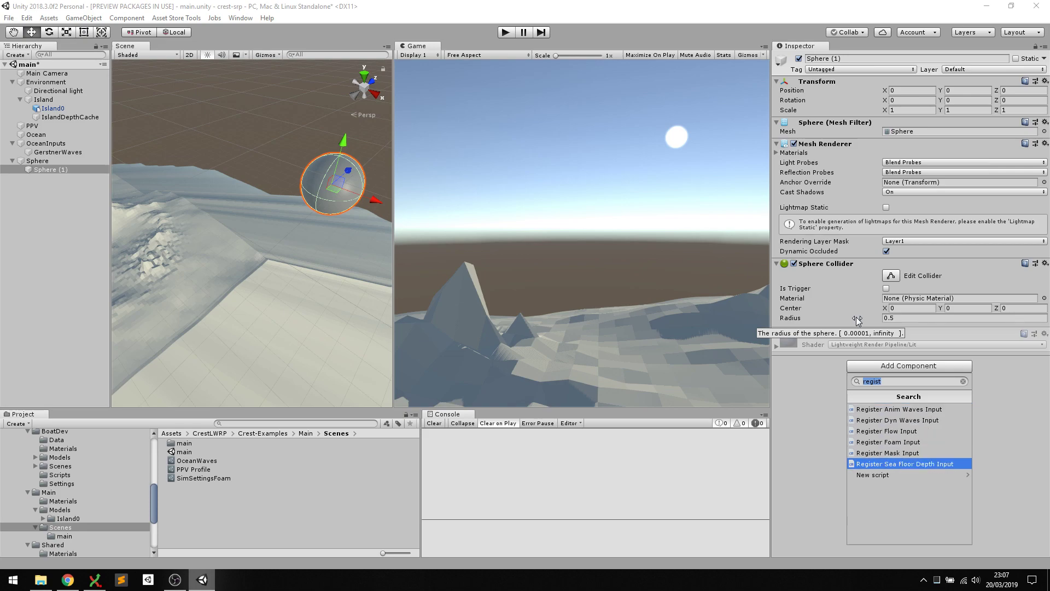
key(Up)
key(Down)
key(Return)
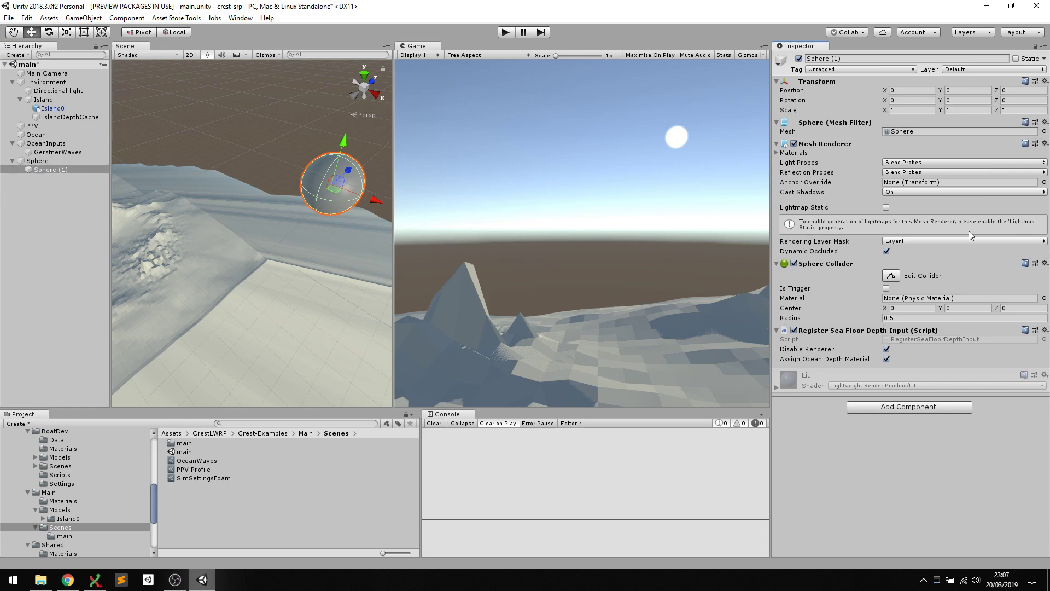
click(1046, 265)
click(954, 321)
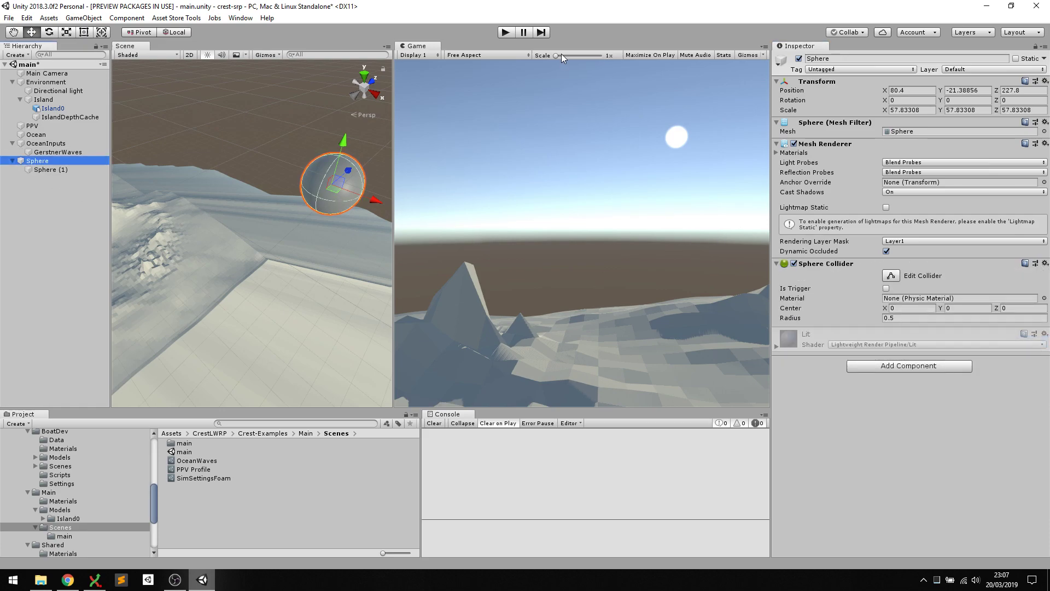
Run the scene with an enlarged Scene view and examine the water and foam around the partly submerged sphere from several angles
click(505, 34)
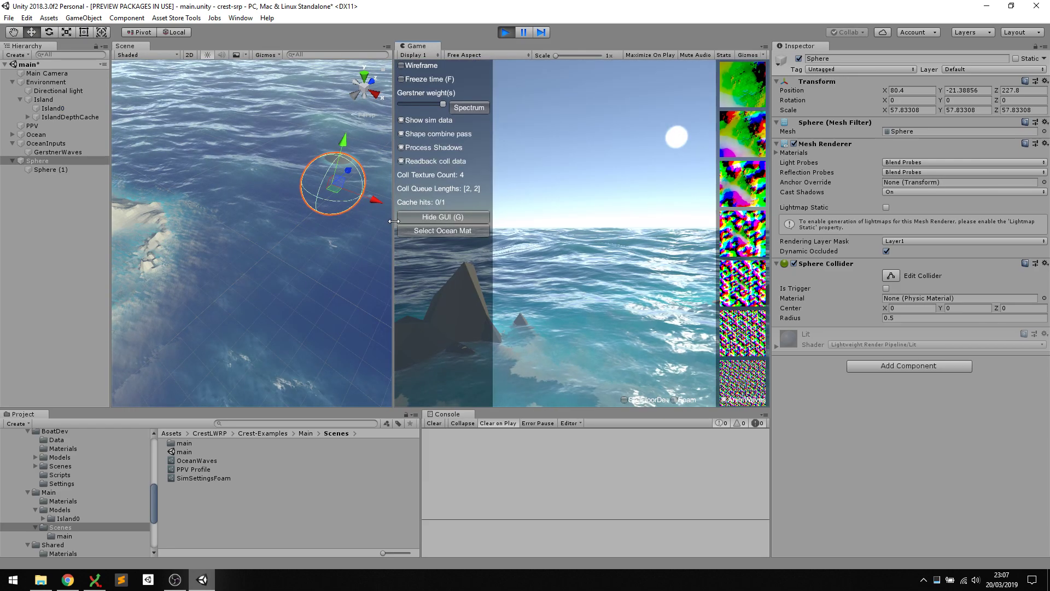
drag(393, 218, 522, 219)
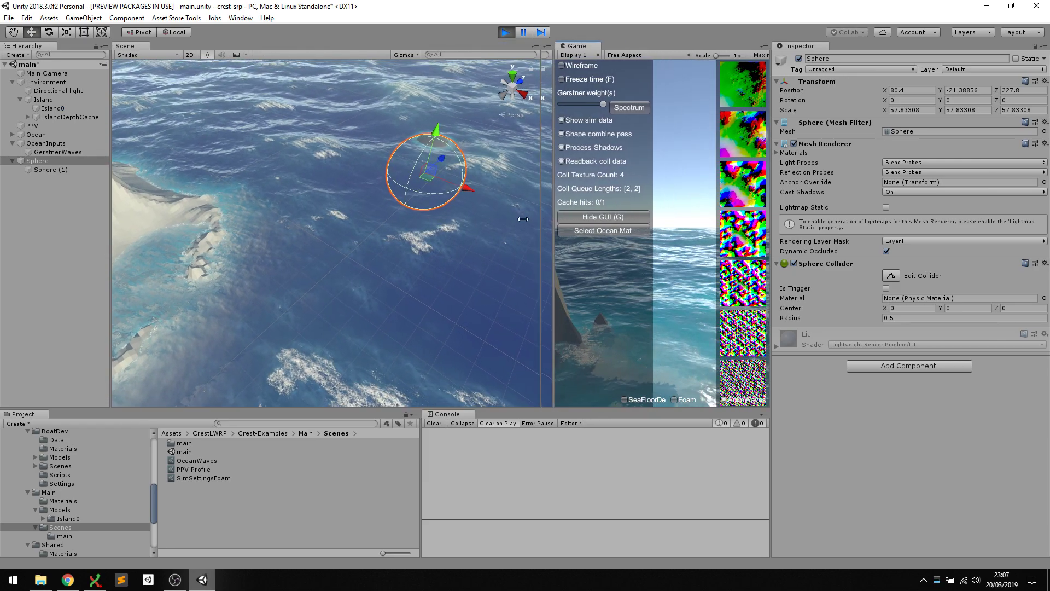
key(f)
alt+drag(445, 237, 412, 258)
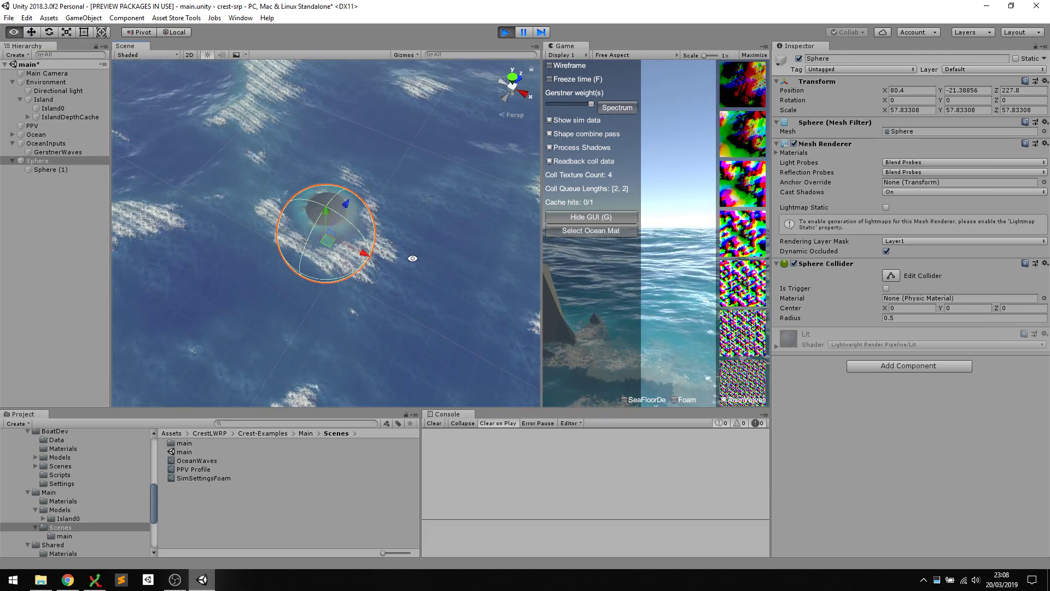
scroll(412, 258, up, 6)
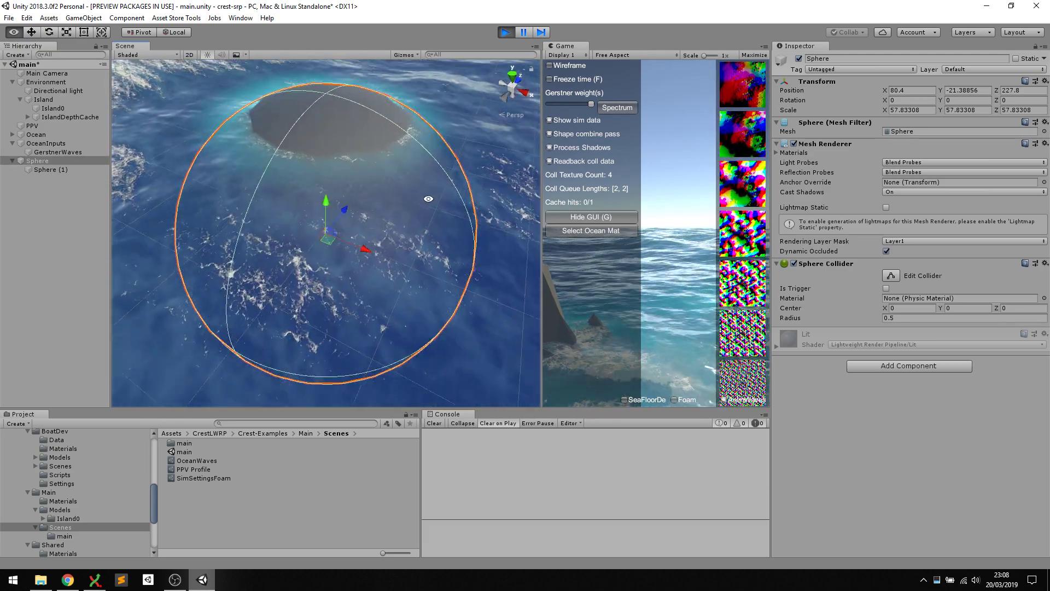
alt+drag(428, 199, 405, 185)
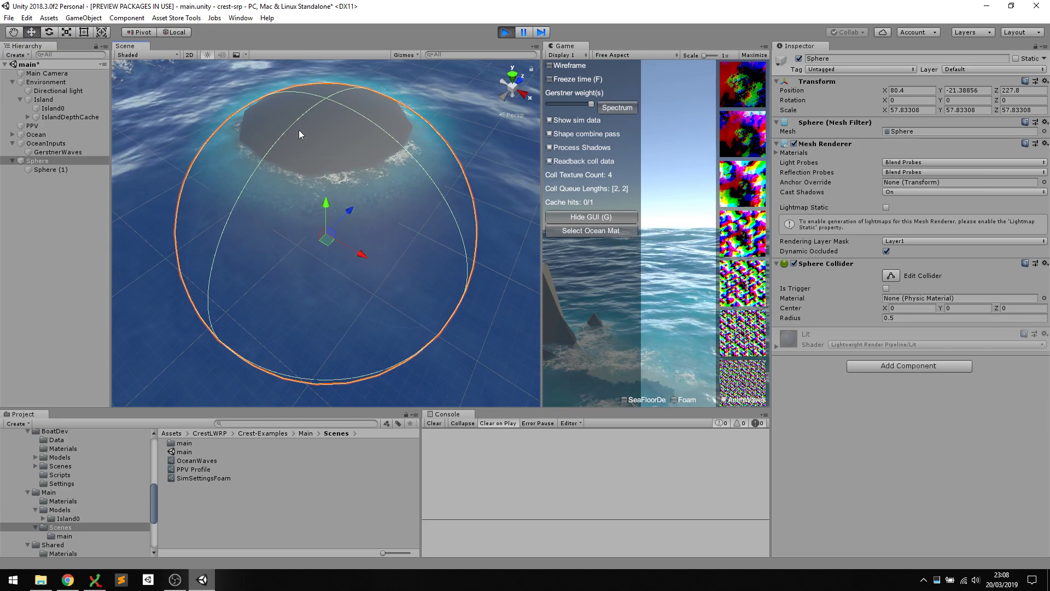
alt+drag(299, 132, 465, 171)
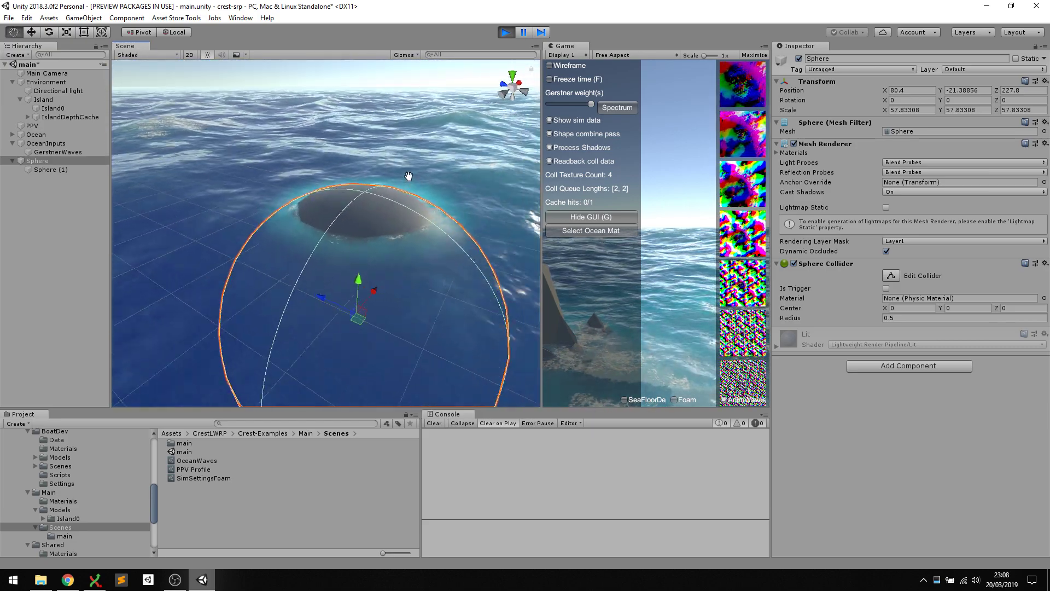
alt+drag(408, 176, 398, 210)
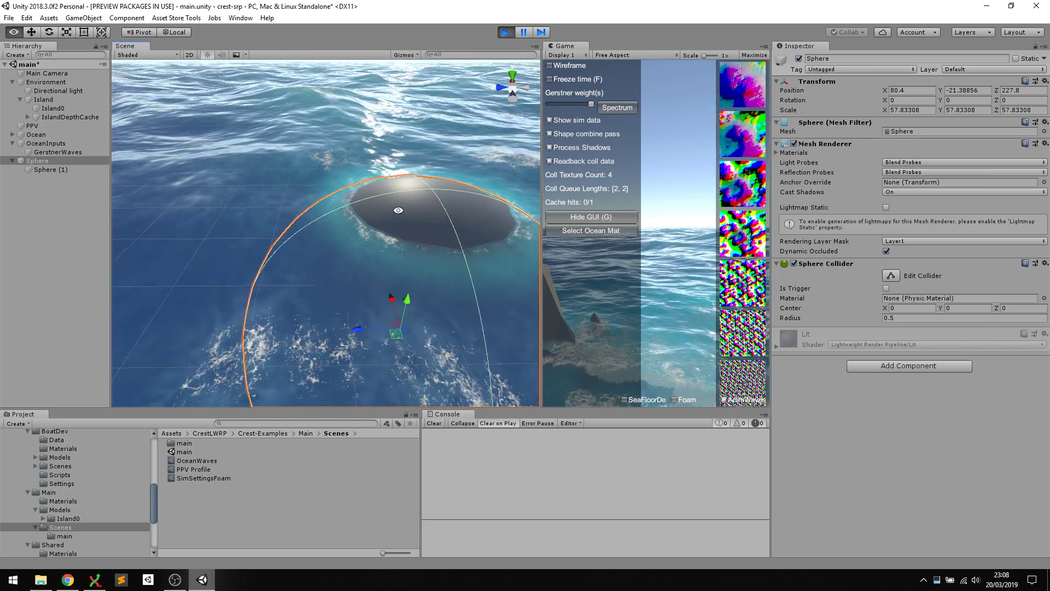
middle_drag(398, 210, 277, 163)
Raise and lower the sphere through the water surface between about Y -24.3 and -19.2 to test the foam, and exit play mode
drag(270, 237, 316, 178)
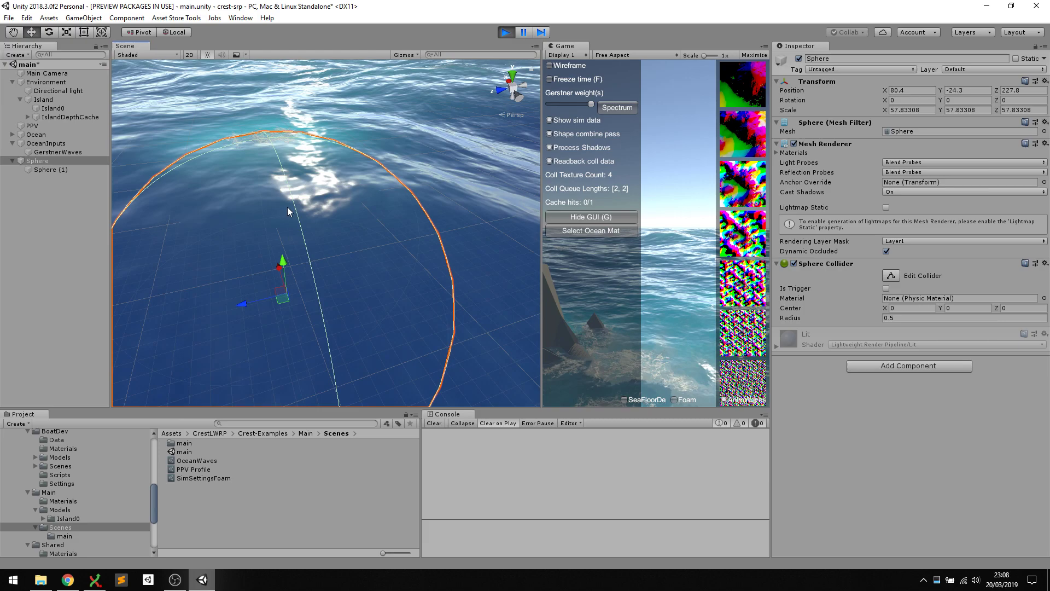
drag(283, 254, 279, 236)
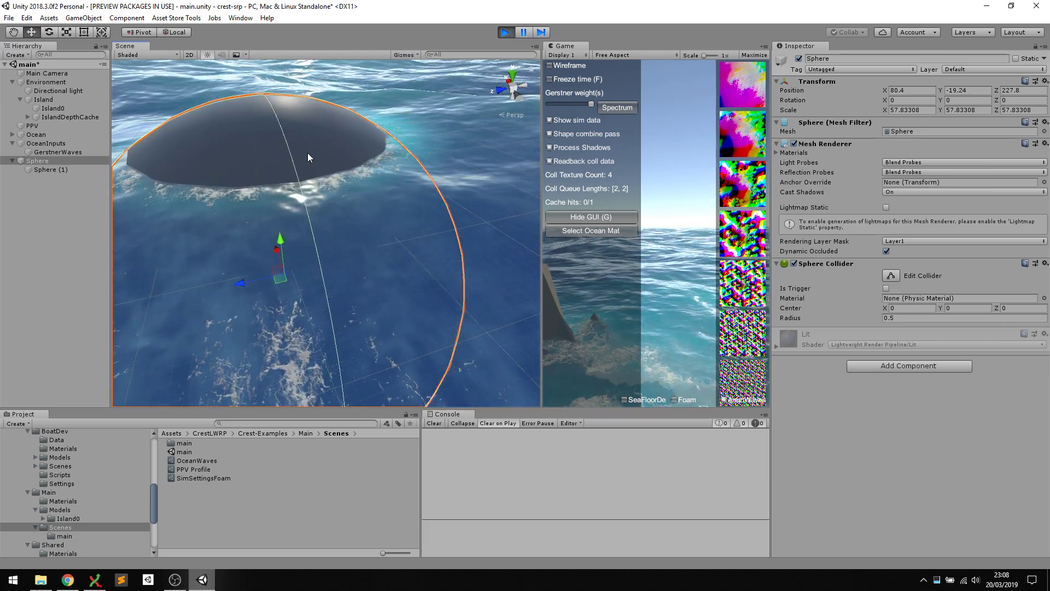
alt+drag(307, 153, 329, 251)
alt+drag(484, 152, 329, 151)
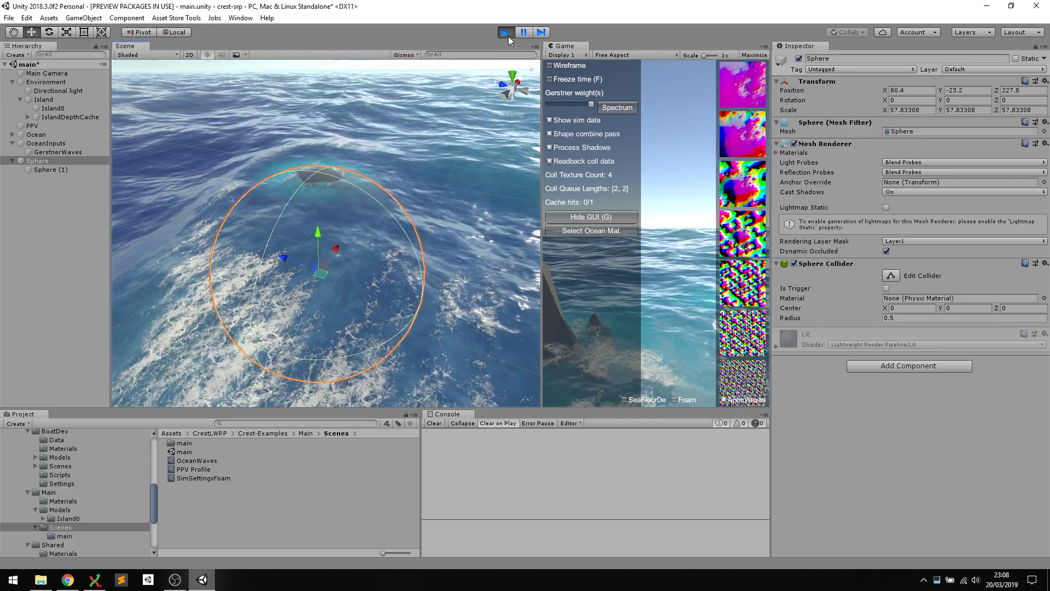
click(505, 33)
Delete the Sphere object together with its child sphere
click(45, 151)
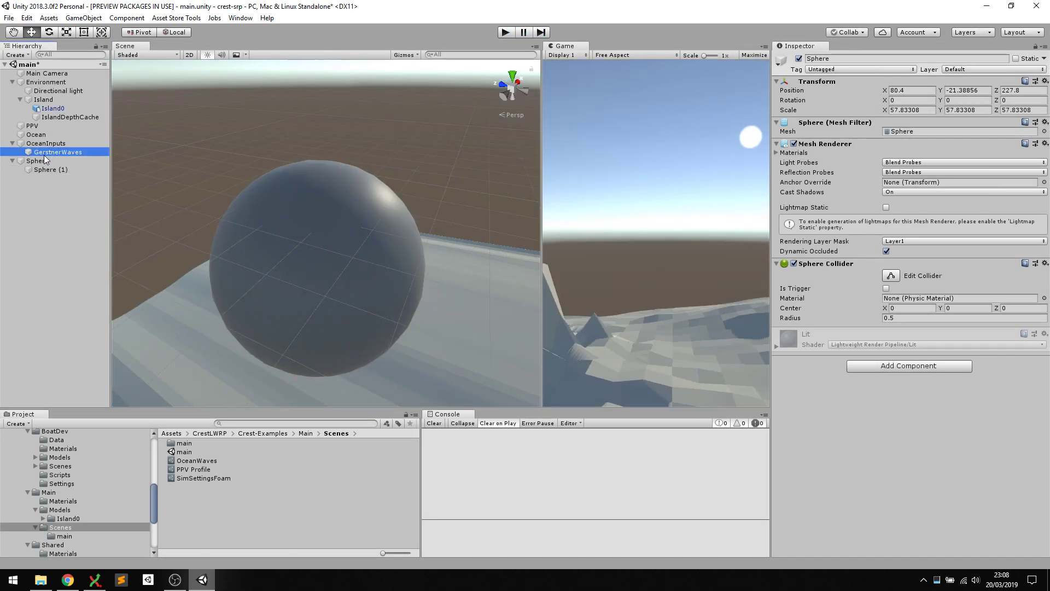
click(46, 160)
key(Delete)
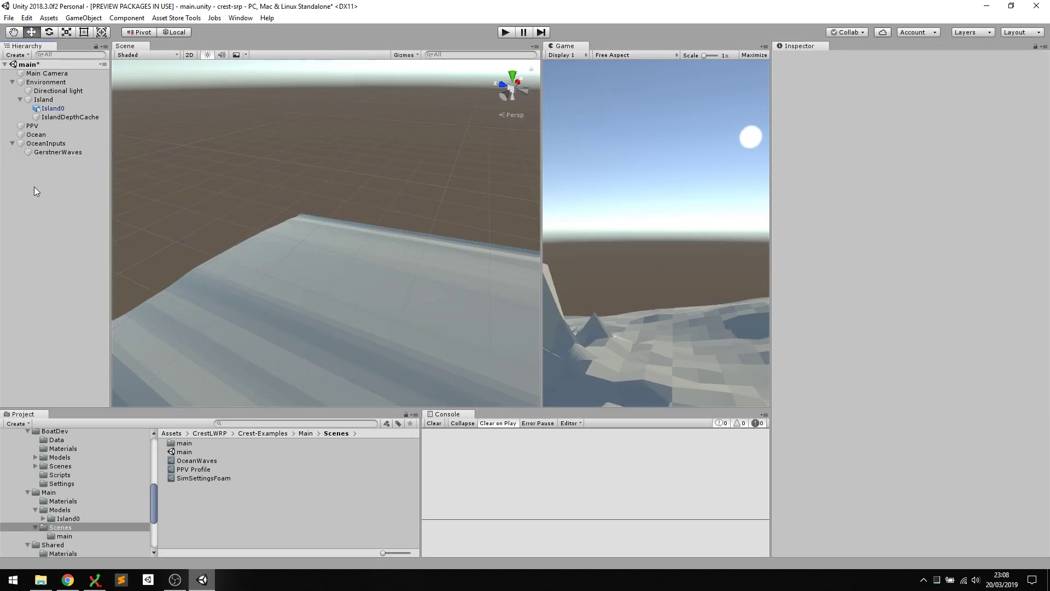
Enlarge the Game view, run the scene with Main Camera selected, fly the camera below and above the water surface, and exit play mode
click(44, 74)
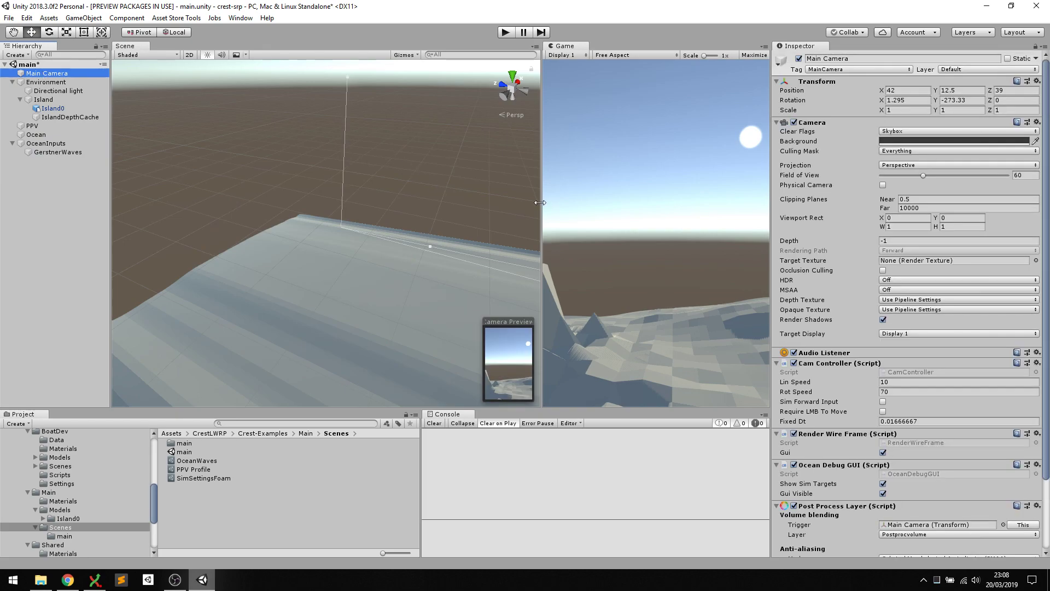
drag(545, 207, 389, 206)
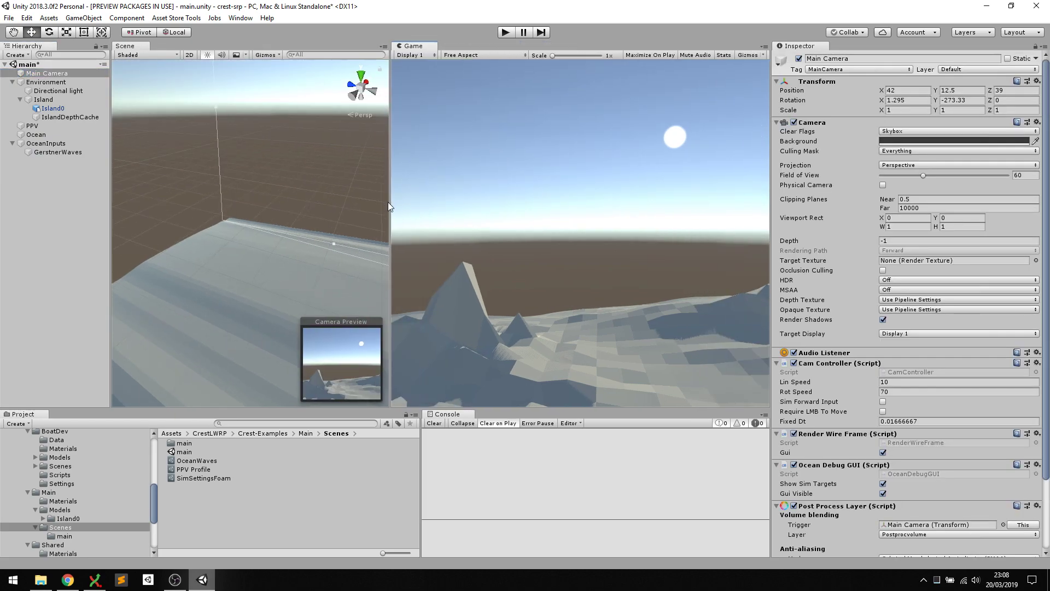
click(506, 32)
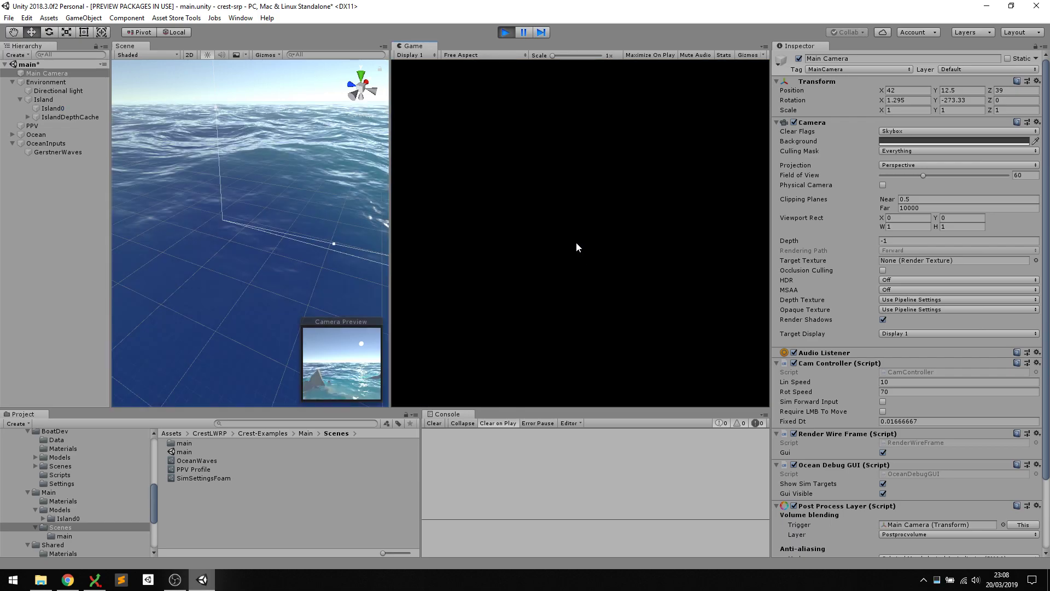
key(q)
mouse_move(647, 282)
mouse_down()
mouse_move(677, 264)
mouse_move(655, 264)
mouse_up()
key(w)
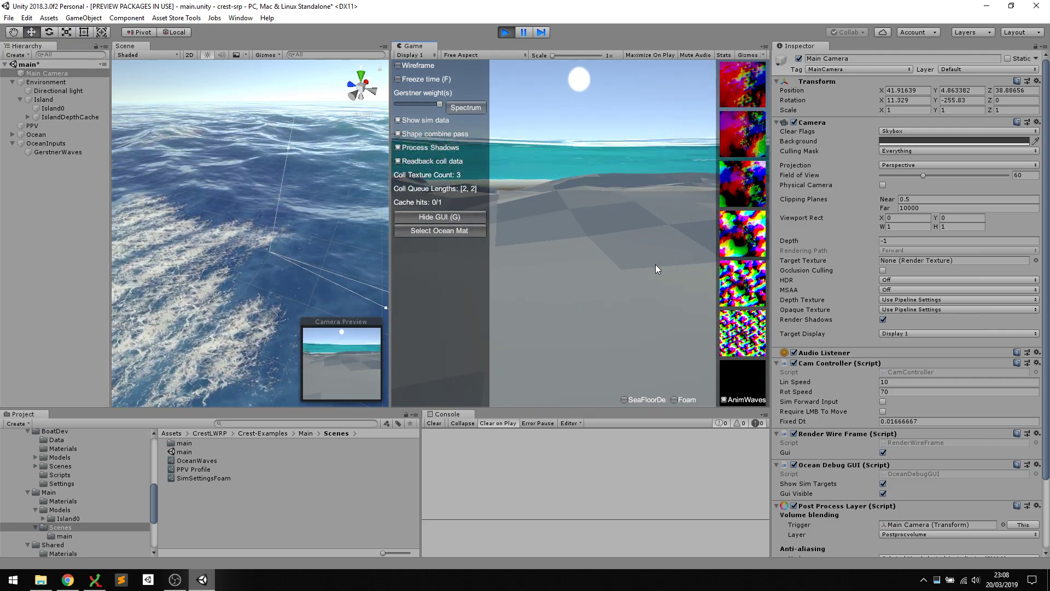
key(e)
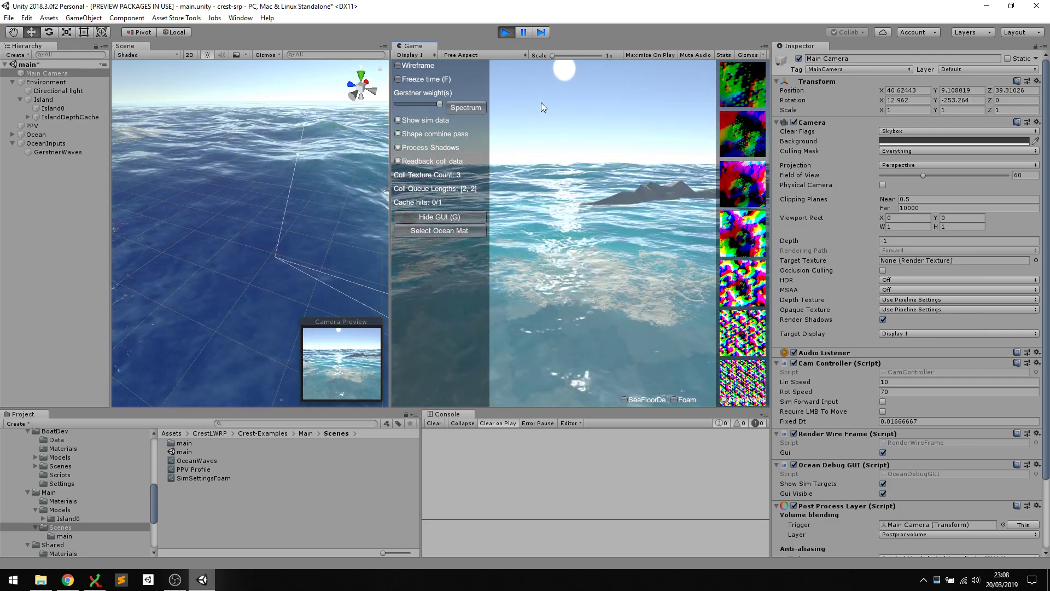
key(ctrl+p)
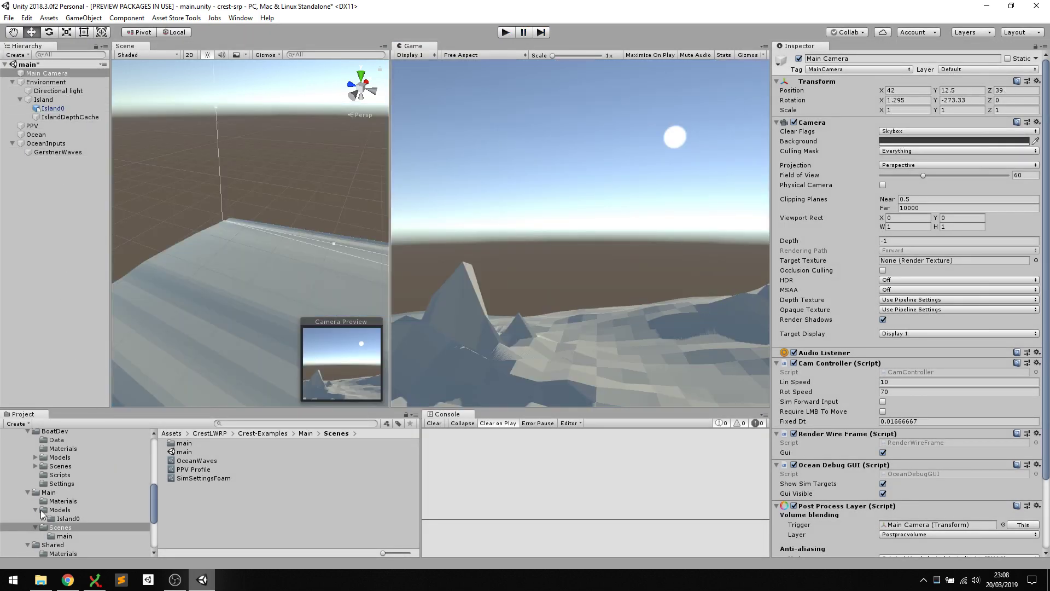
Add the UnderWaterCurtainGeom and UnderWaterMeniscus prefabs from Crest's Data folder as children of Main Camera
scroll(64, 515, up, 10)
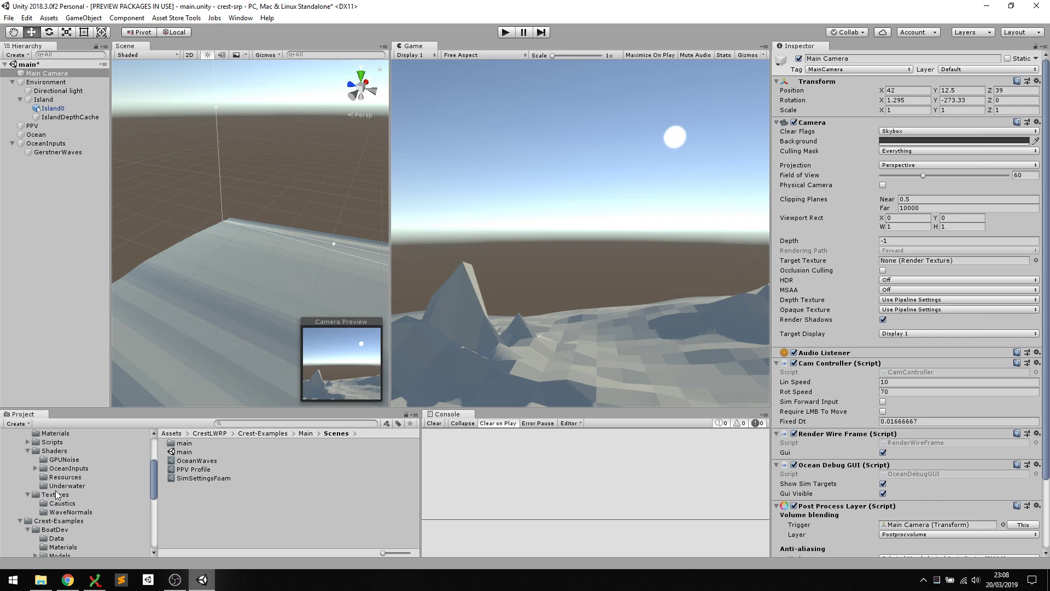
click(48, 491)
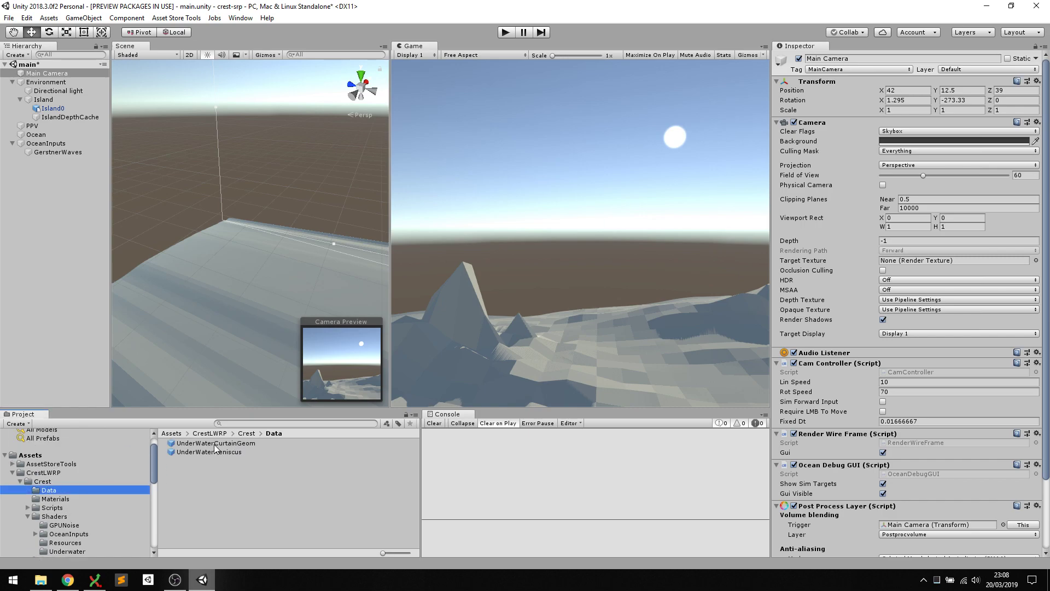
drag(215, 448, 44, 78)
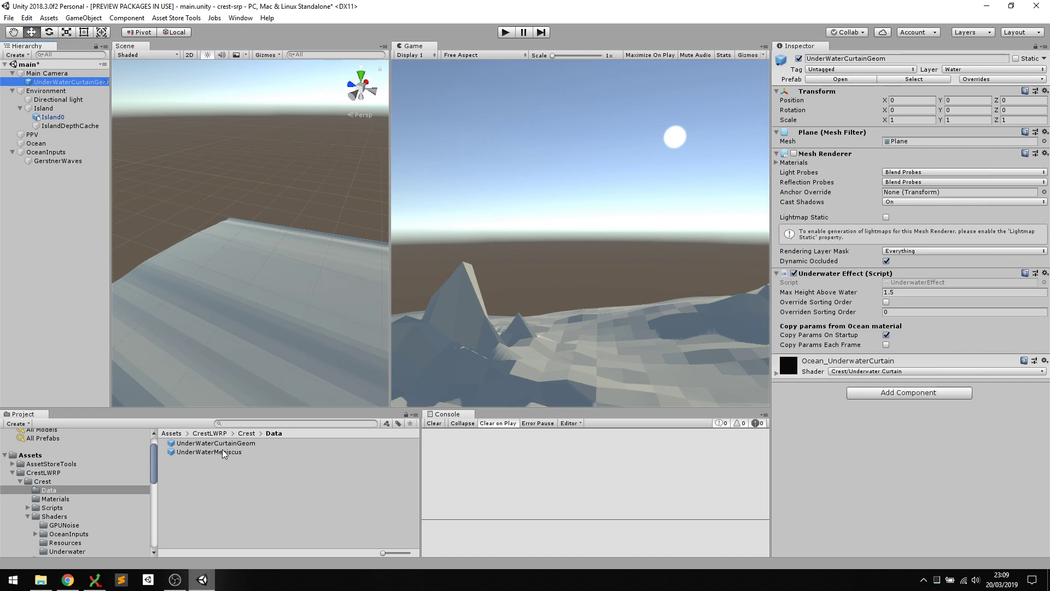
drag(223, 452, 52, 77)
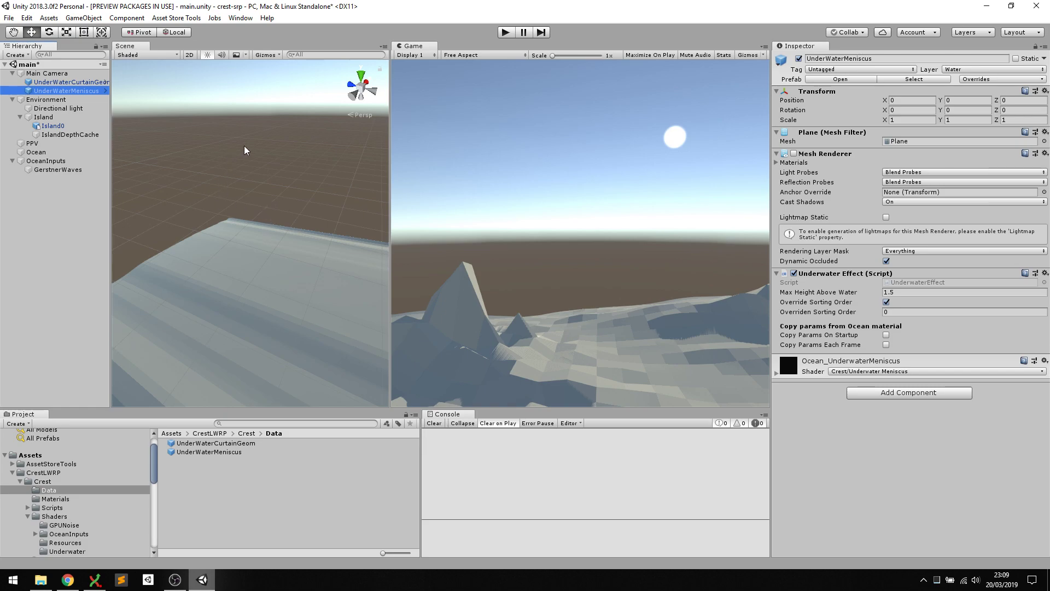
Run the scene with an enlarged Game view, move the camera around the water surface to check the underwater effect, and exit play mode
click(505, 33)
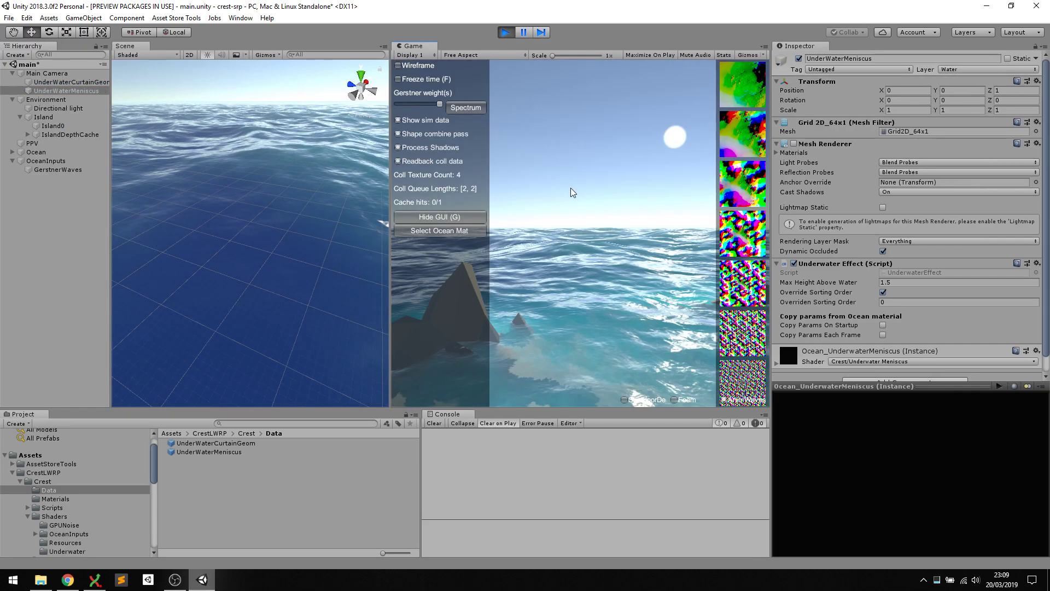
drag(389, 259, 242, 259)
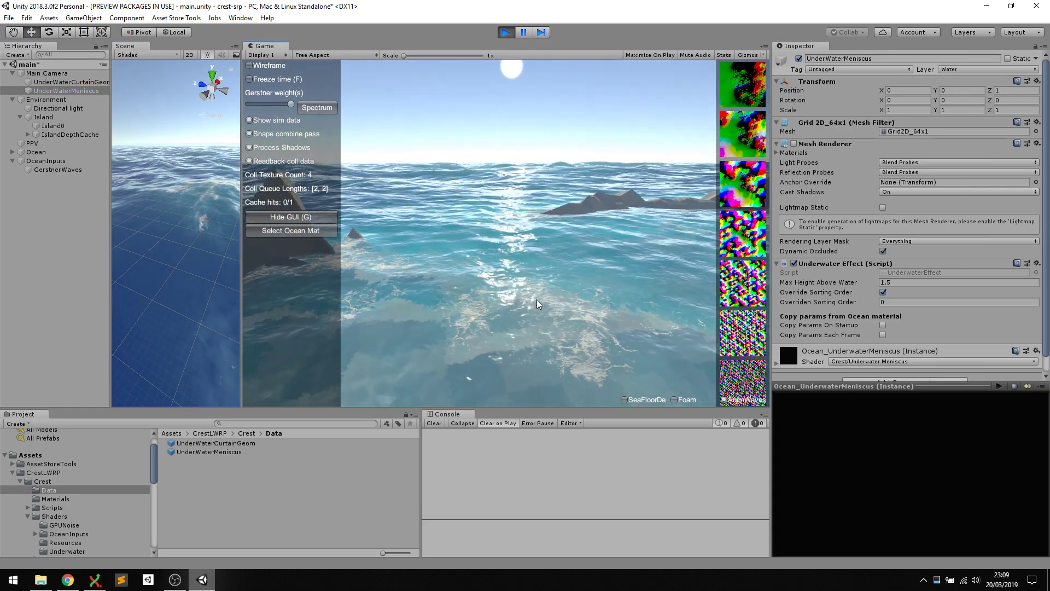
drag(553, 290, 506, 237)
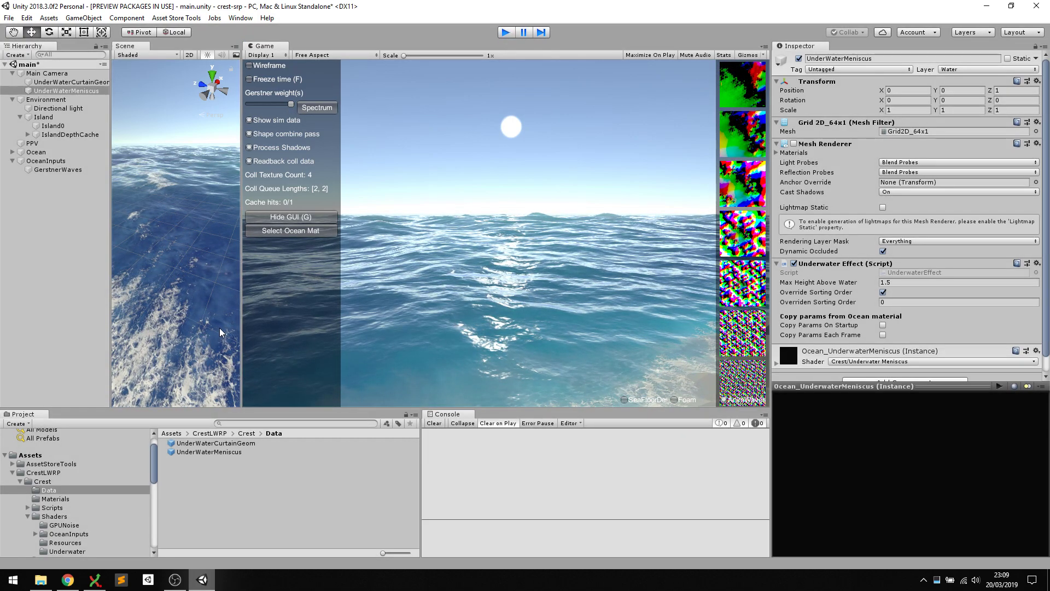
key(ctrl+p)
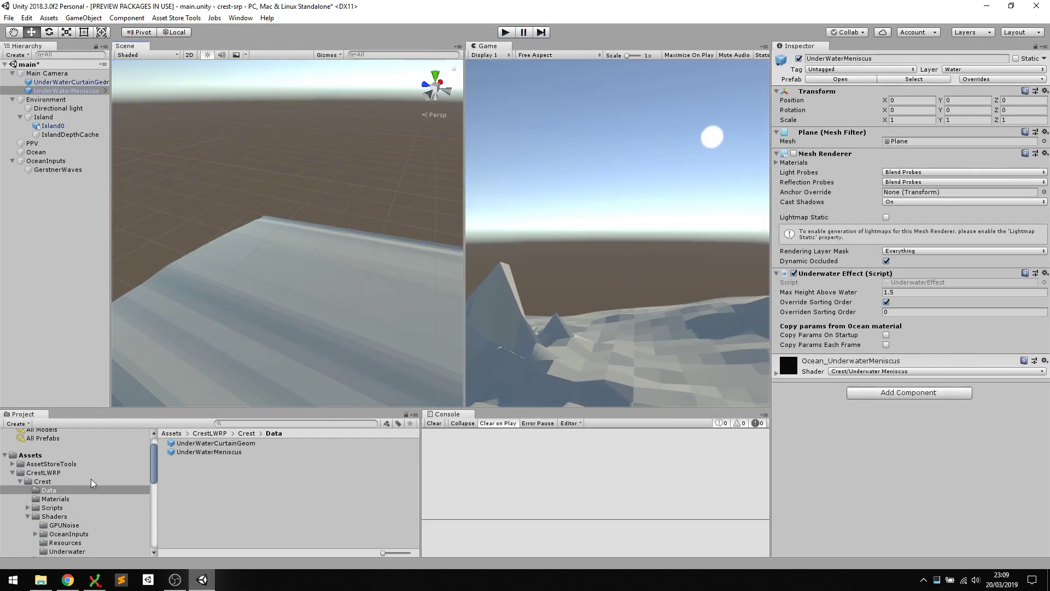
Open the threeboats scene from the BoatDev example's Scenes folder, saving the changes to the main scene
scroll(84, 492, down, 3)
scroll(44, 505, down, 3)
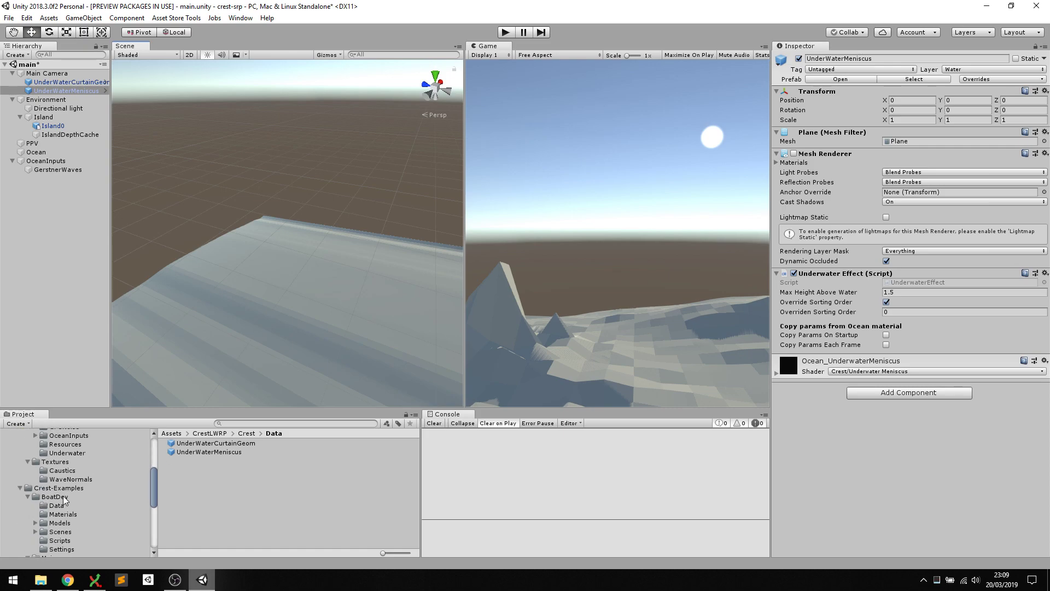
click(55, 497)
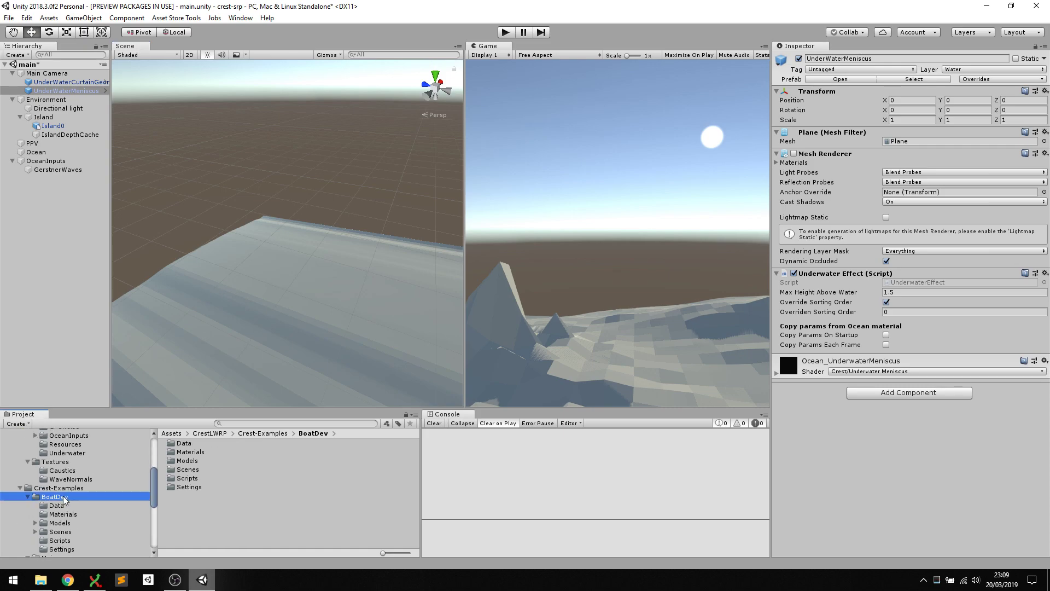
click(61, 532)
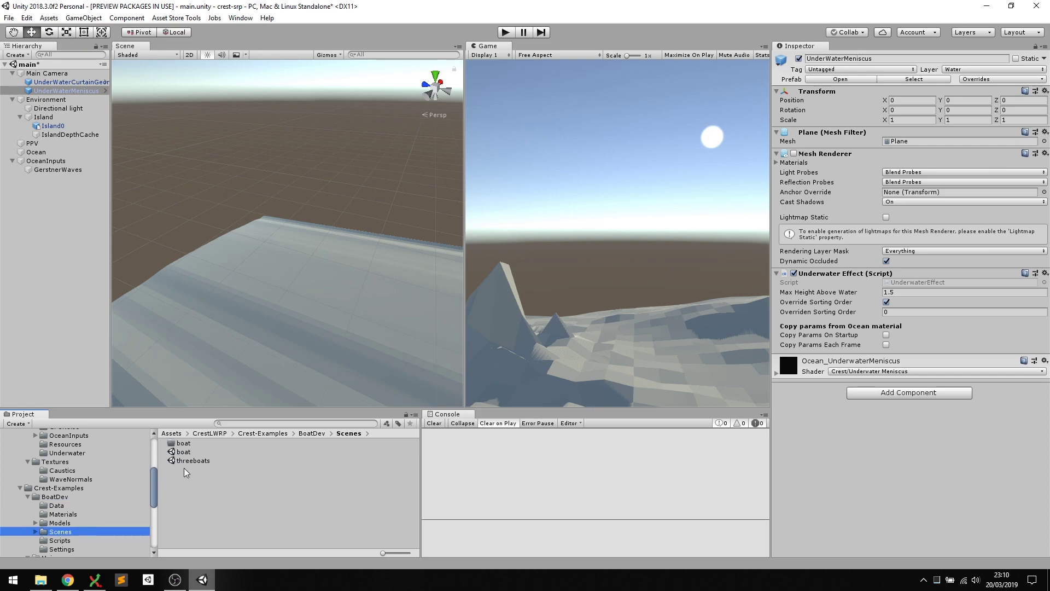
double_click(198, 451)
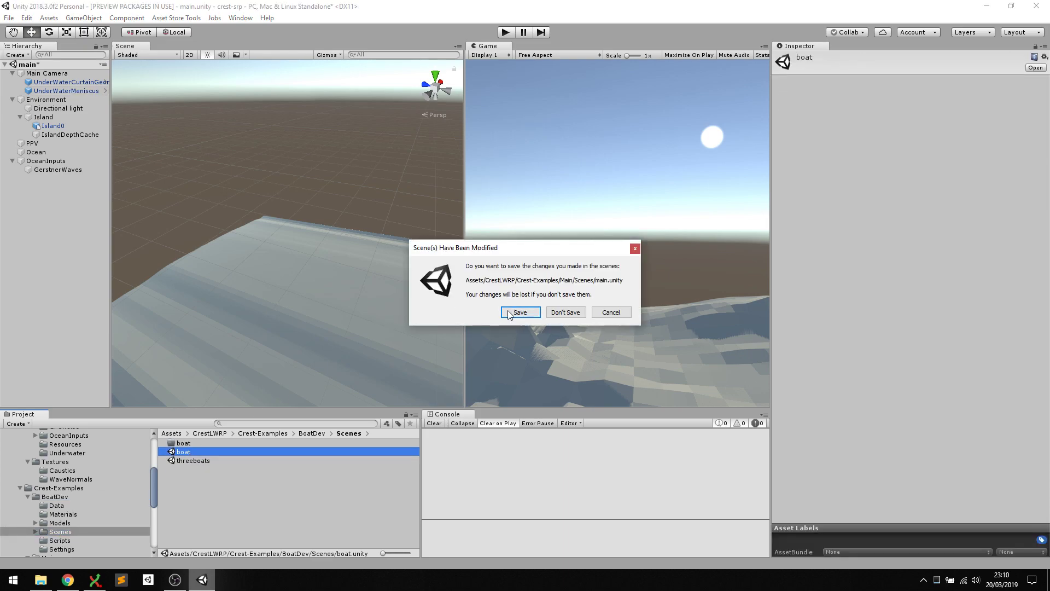
click(610, 312)
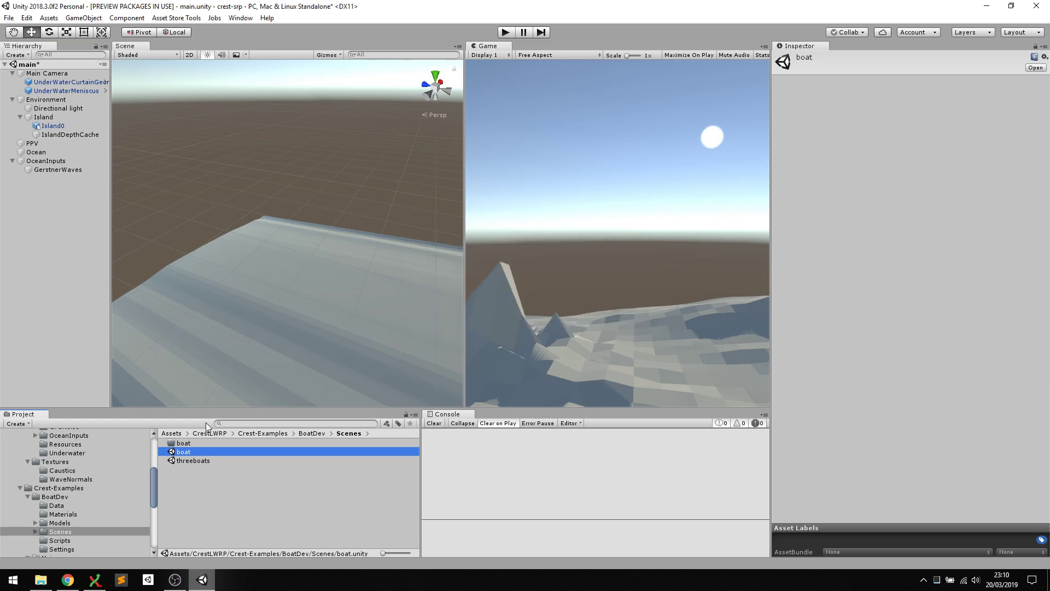
double_click(193, 460)
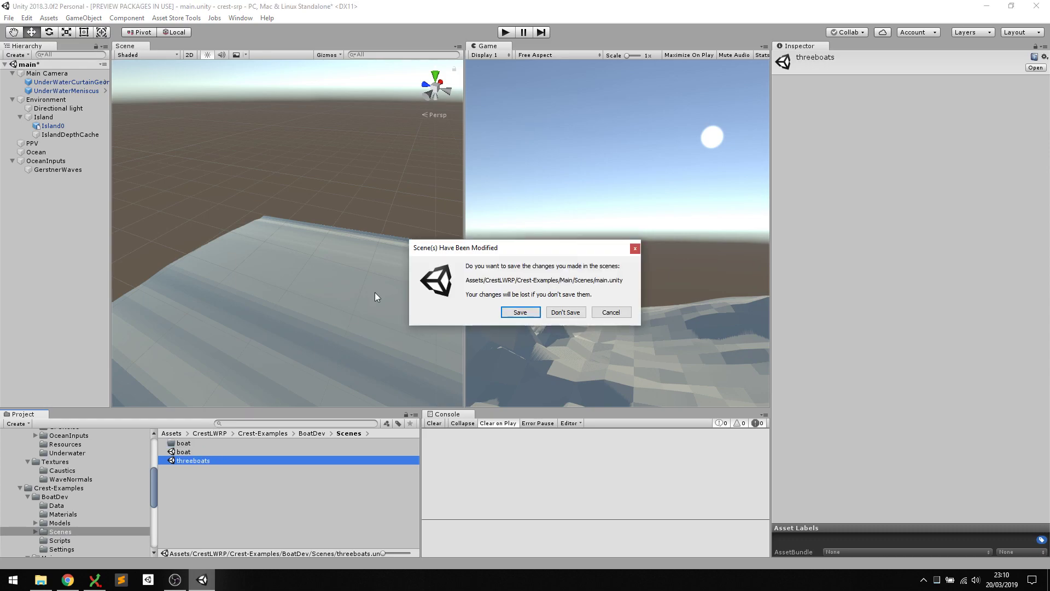
click(519, 312)
Run the threeboats scene in an enlarged Game view, look down at the ripples beside the boats, and pause playback
drag(463, 305, 221, 305)
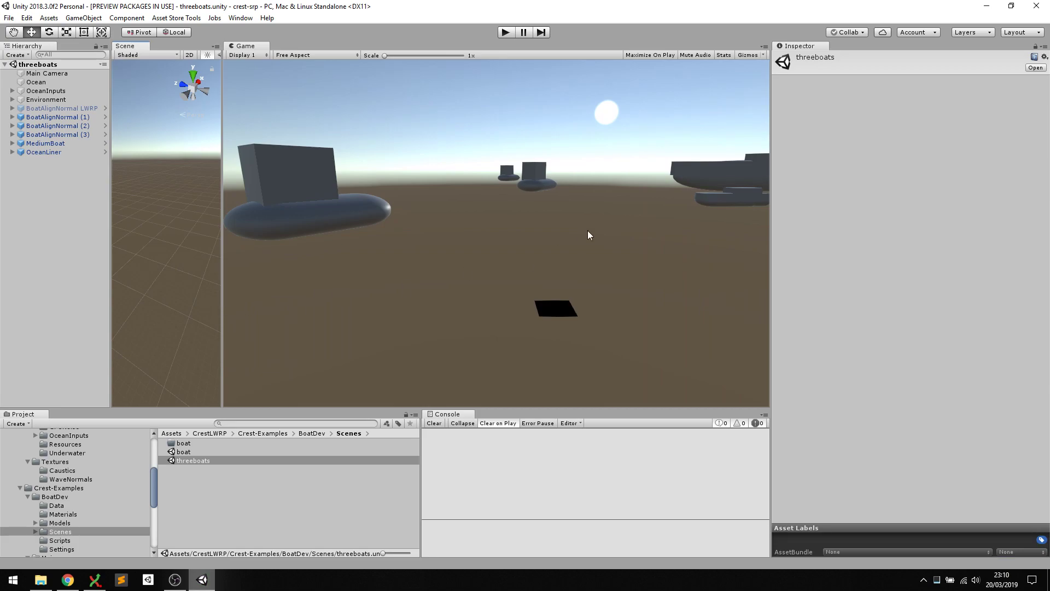
click(506, 32)
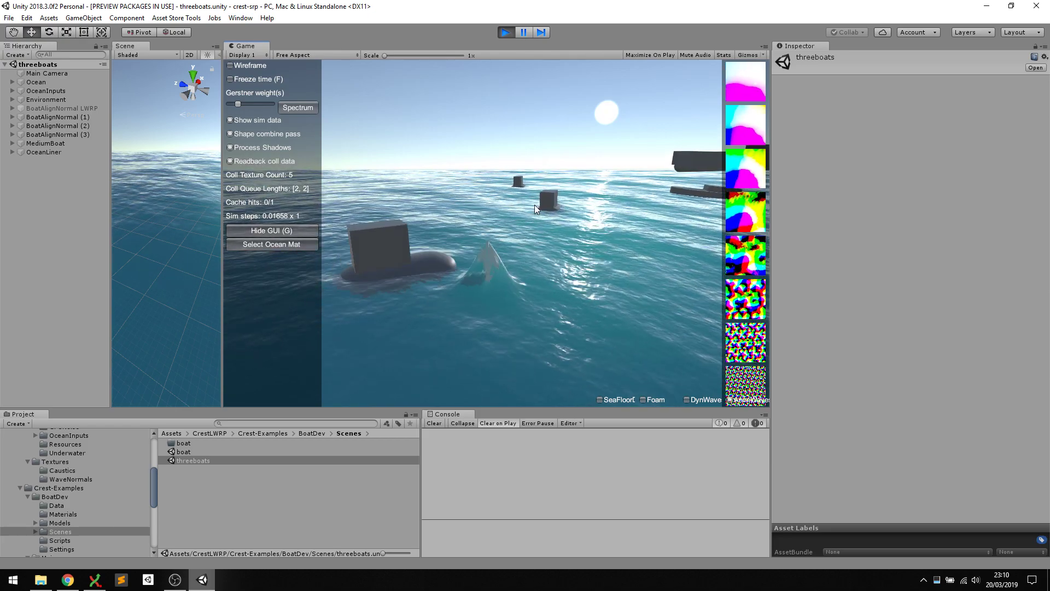
drag(534, 204, 517, 251)
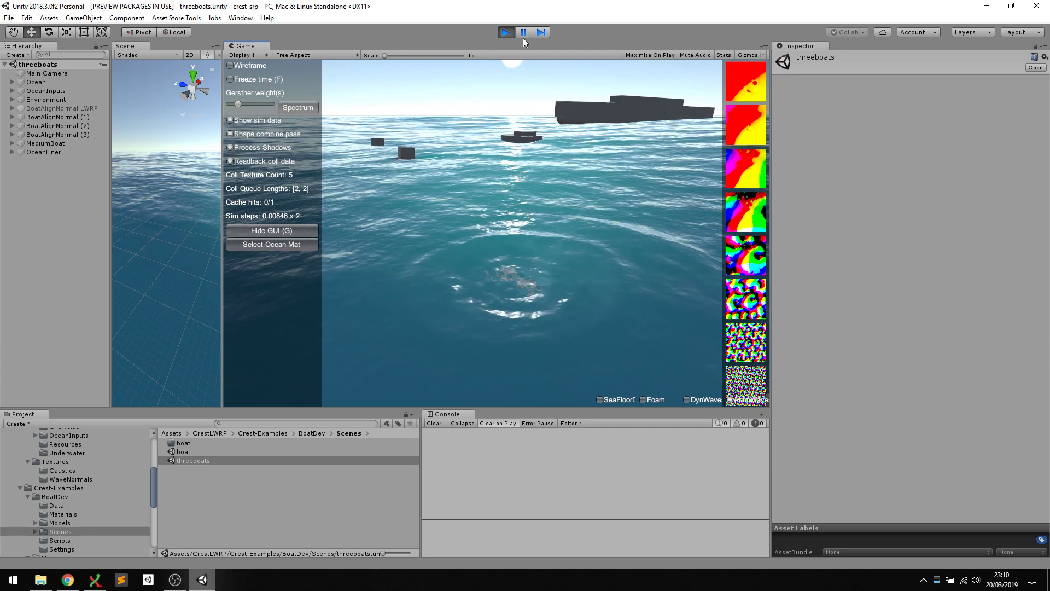
click(523, 35)
Examine the RippleTest object under OceanInputs, including its Ripple Generator, Register Dyn Waves Input and DynWavesAddBump material settings
click(33, 91)
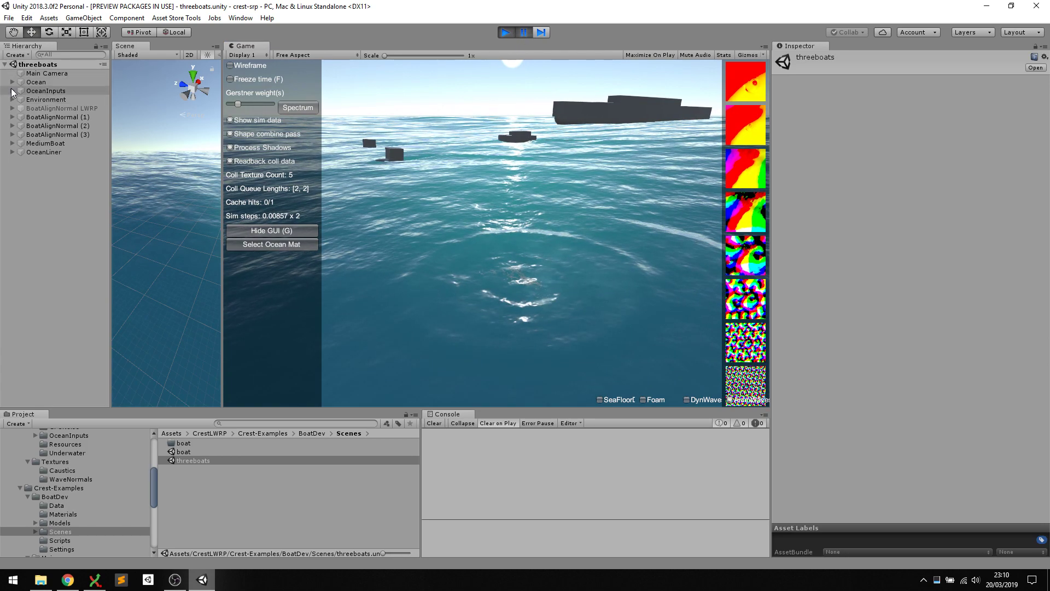
click(12, 90)
click(52, 107)
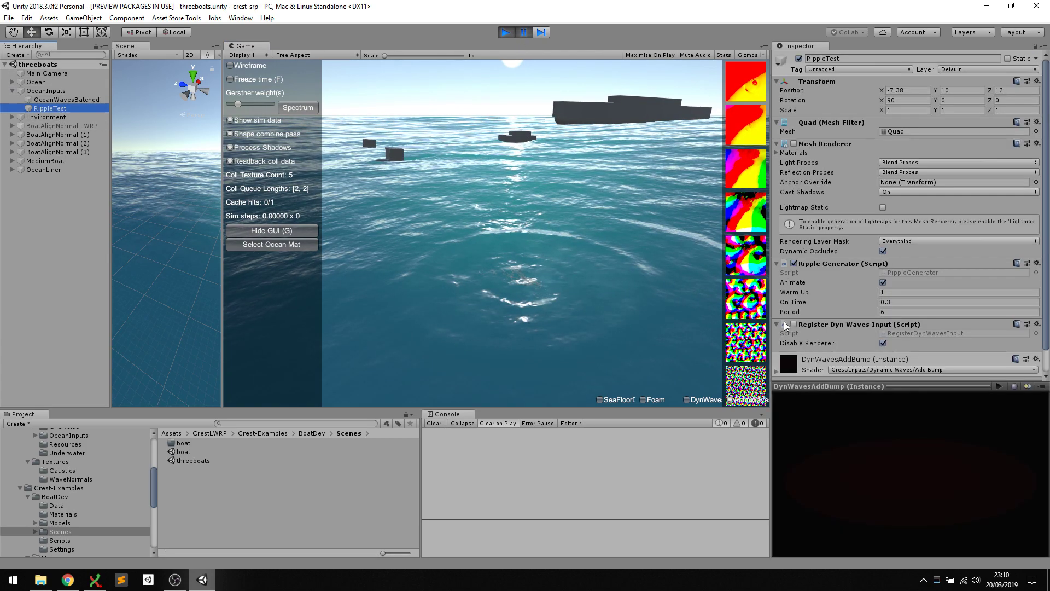
scroll(857, 324, down, 2)
click(874, 336)
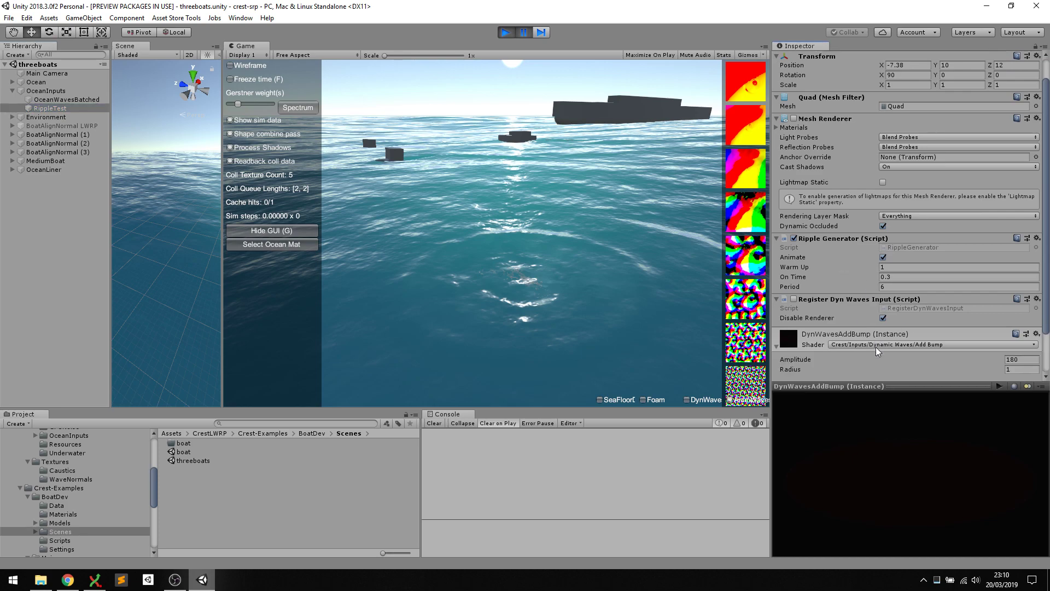
scroll(847, 350, down, 3)
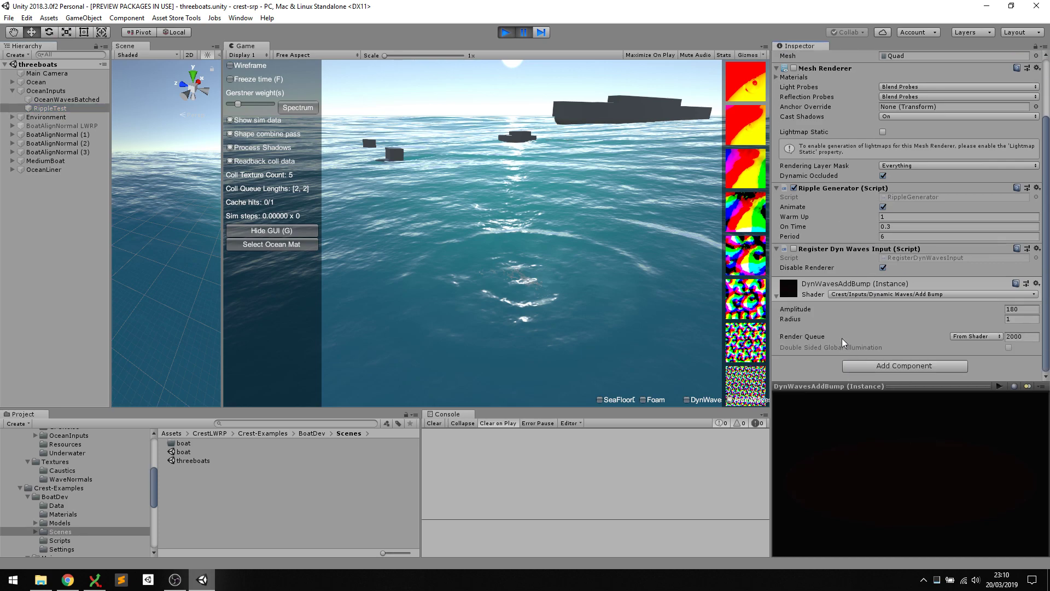
click(844, 285)
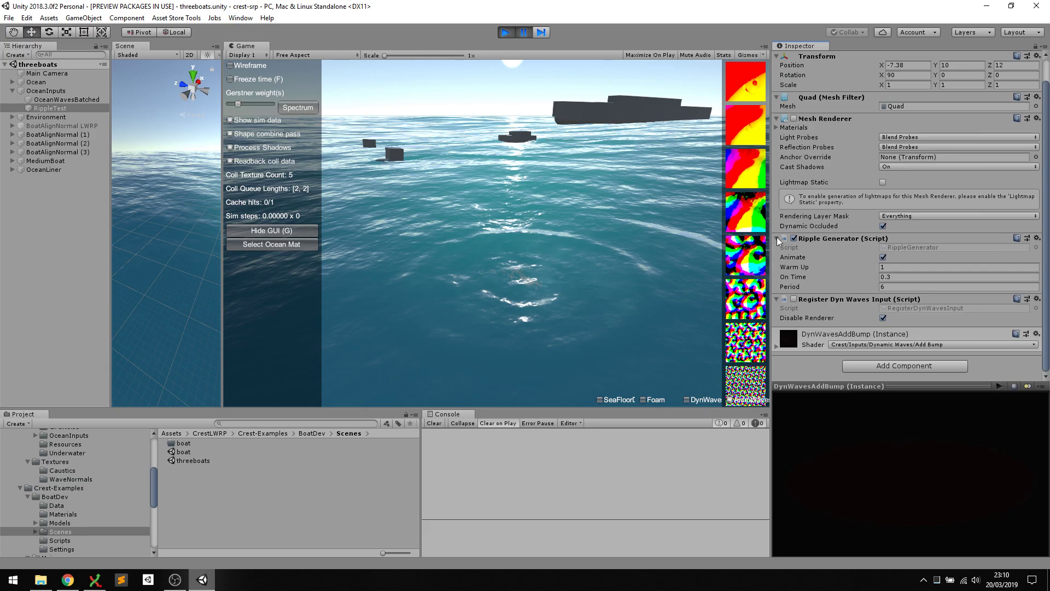
Resume playback and show the dynamic waves simulation data while looking around the boats
click(523, 32)
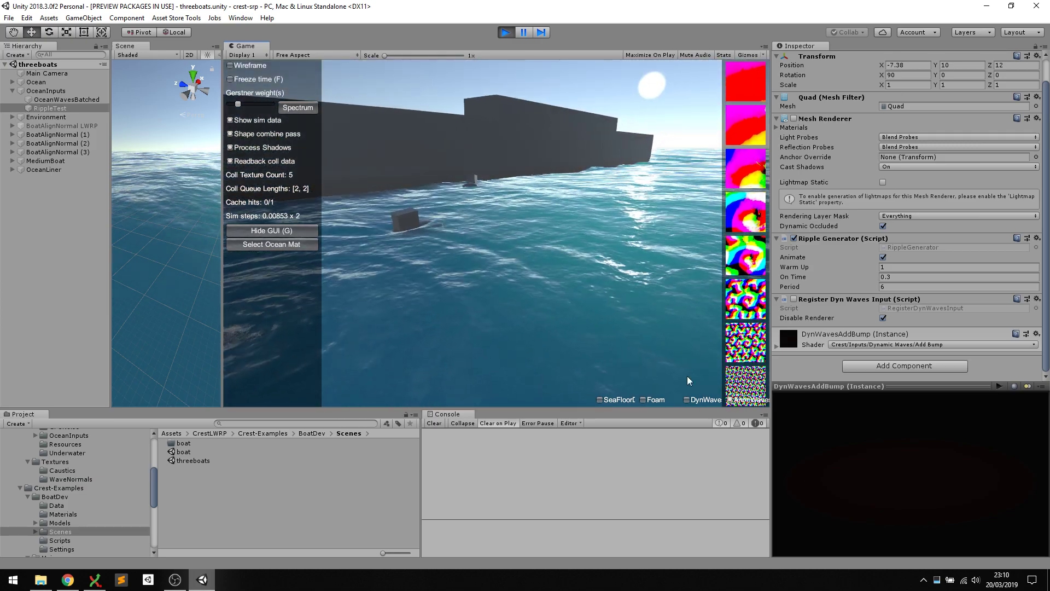
click(687, 400)
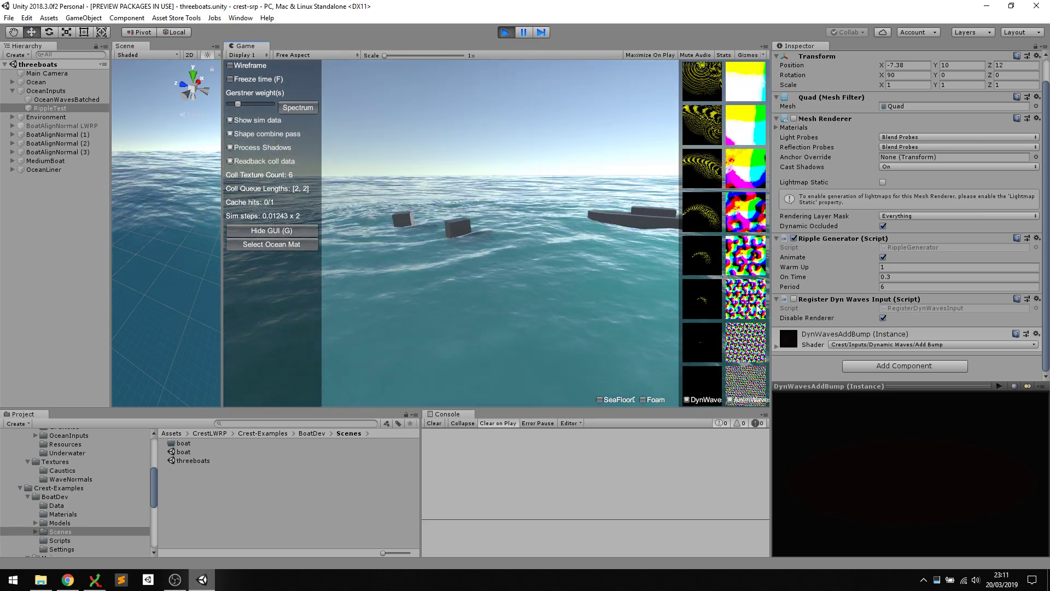
drag(503, 190, 586, 232)
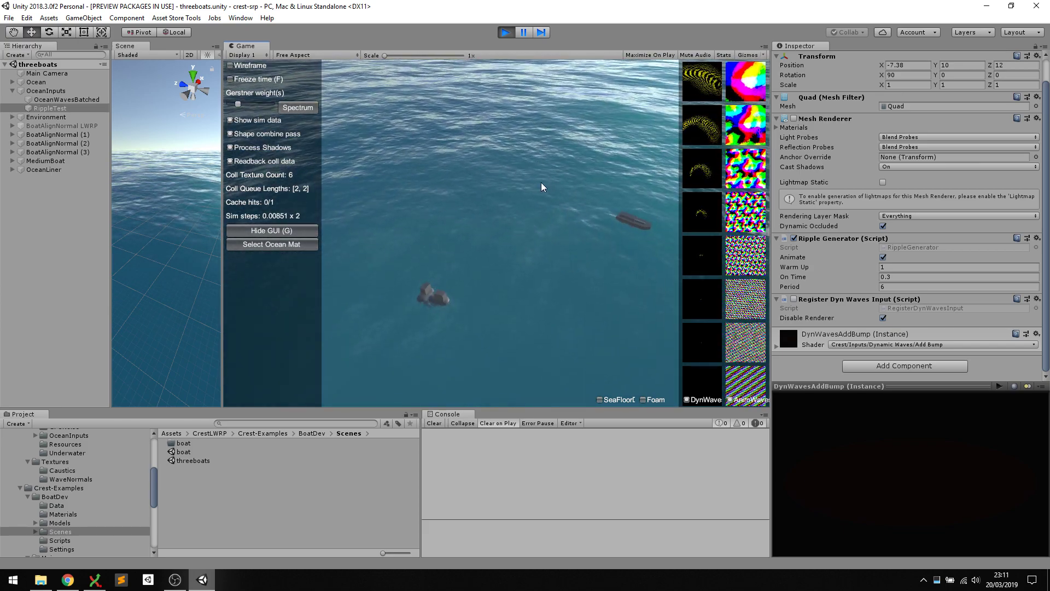
Show the foam simulation data as well, examine the boats and their wakes from several angles, and exit play mode
drag(553, 180, 573, 161)
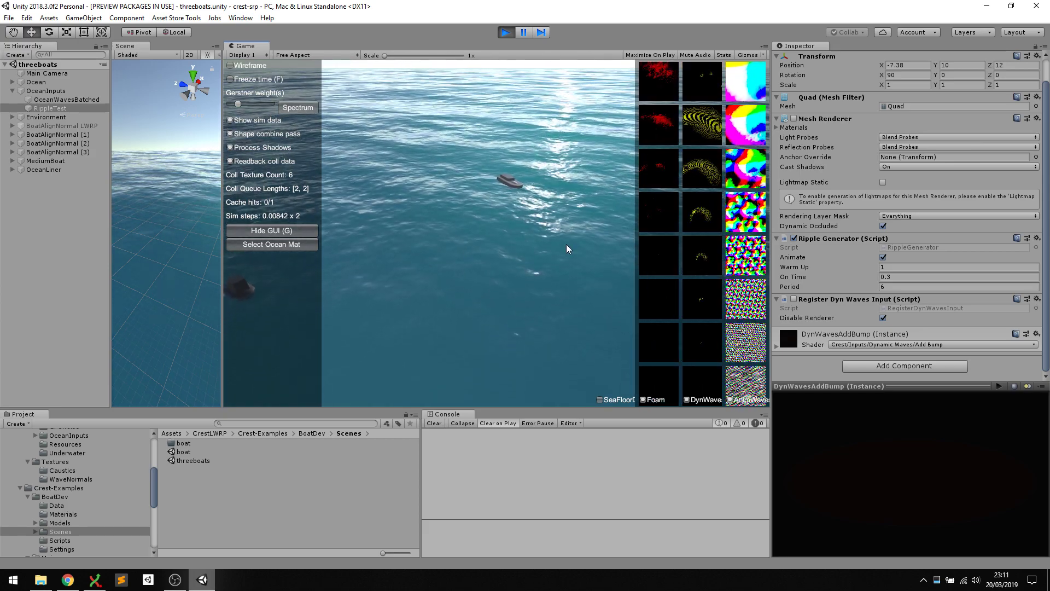
drag(566, 248, 519, 202)
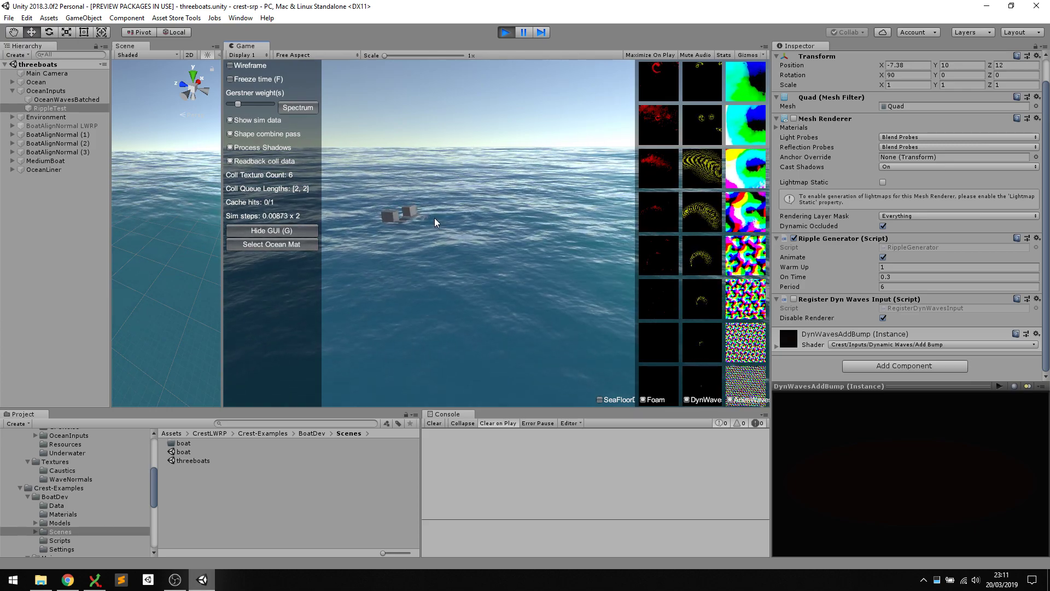
drag(435, 221, 502, 223)
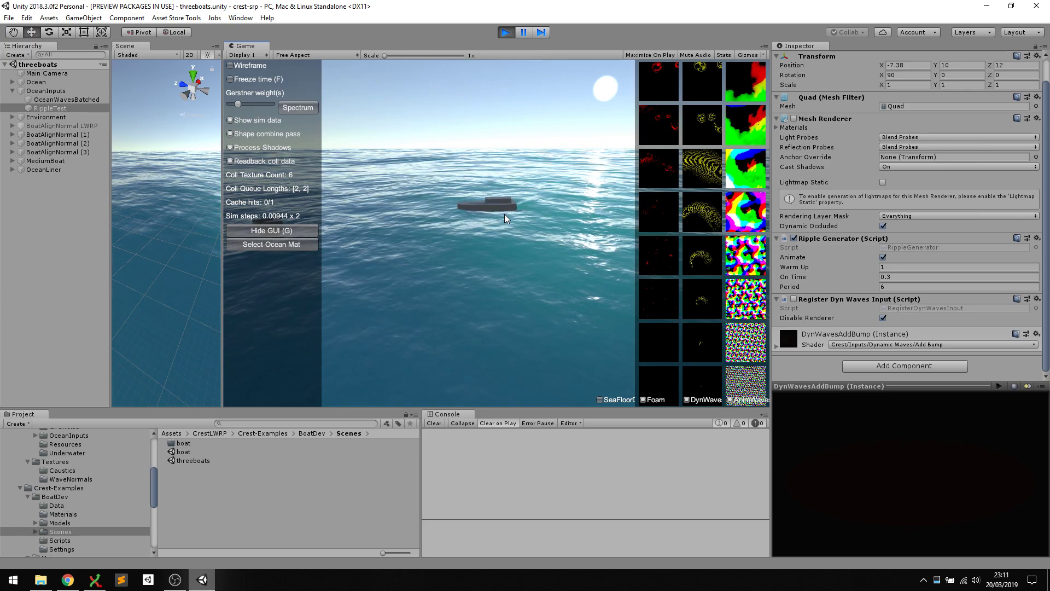
drag(506, 219, 690, 216)
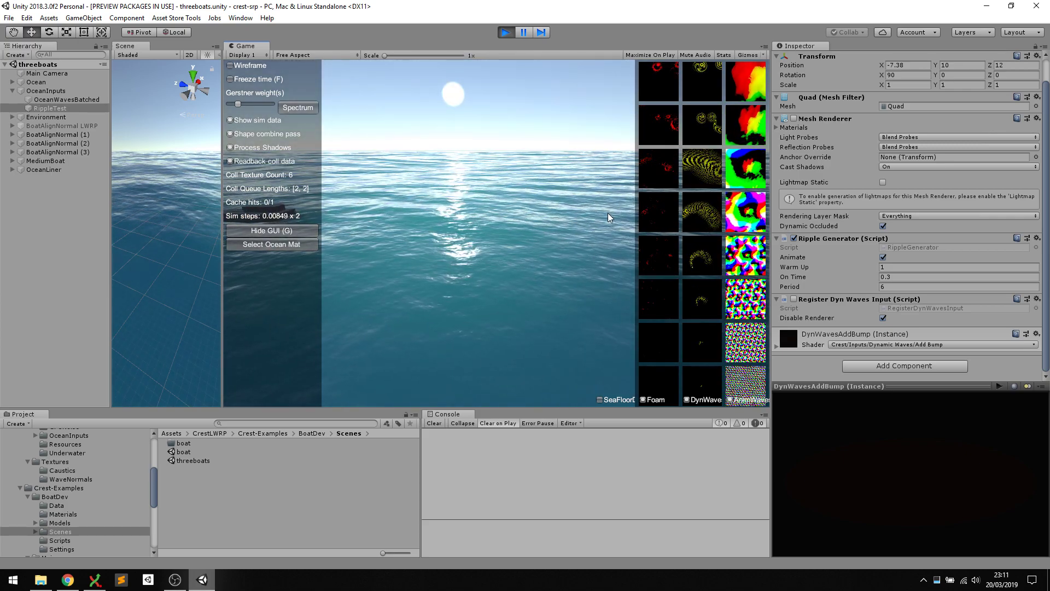
drag(610, 217, 428, 215)
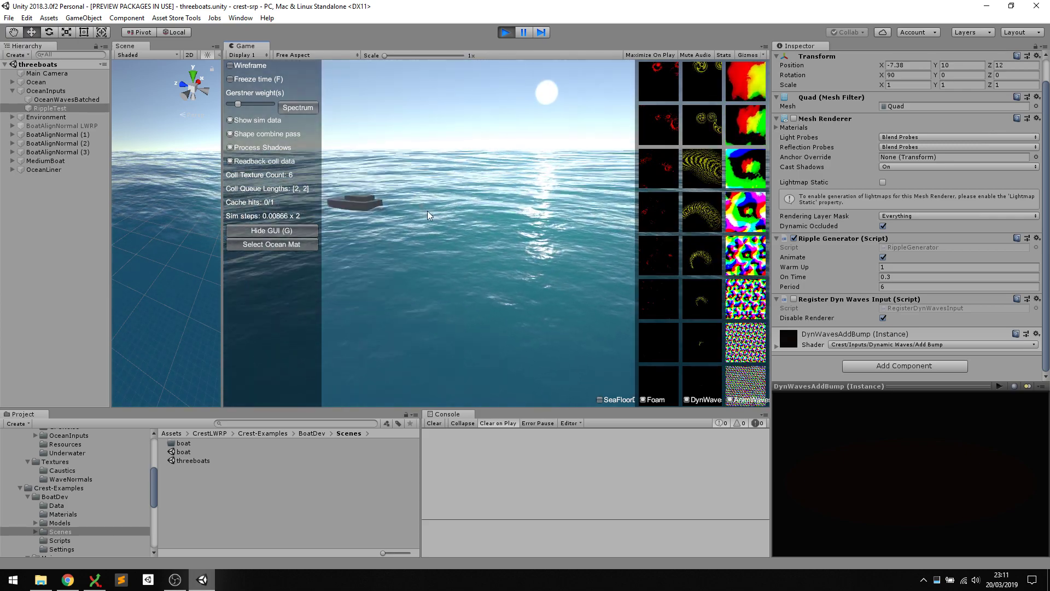
click(506, 32)
Open the whirlpool scene from the Whirlpool example's Scenes folder and deactivate its BoatAlignNormal LWRP object
scroll(74, 537, down, 5)
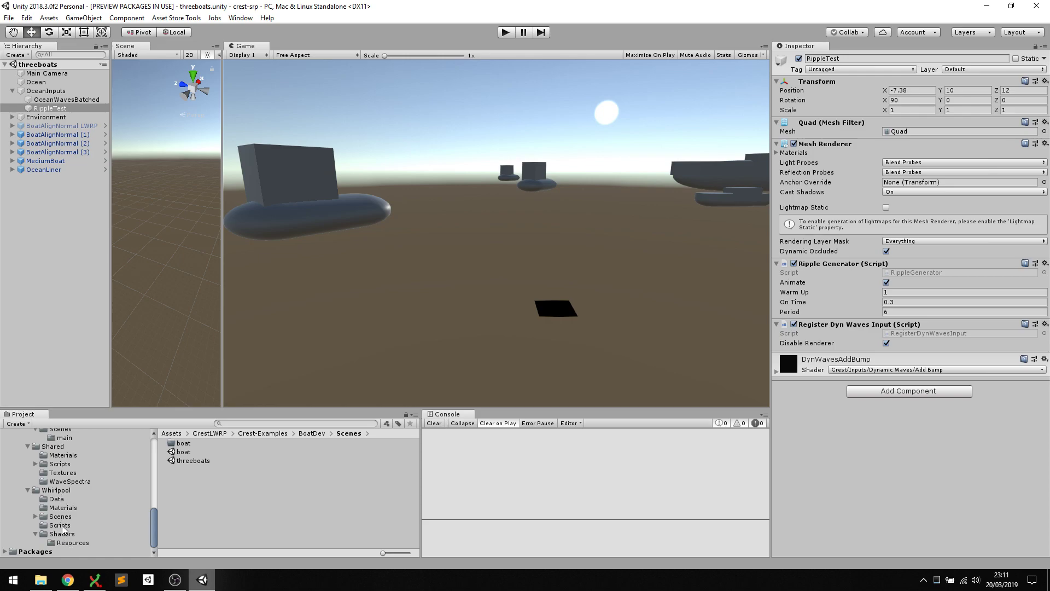
double_click(179, 453)
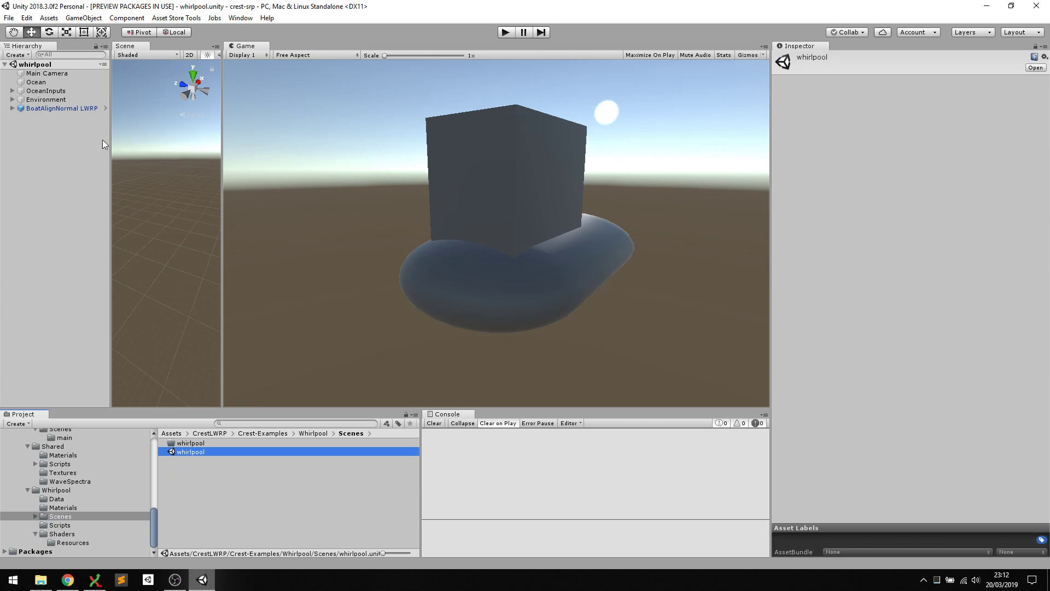
click(53, 109)
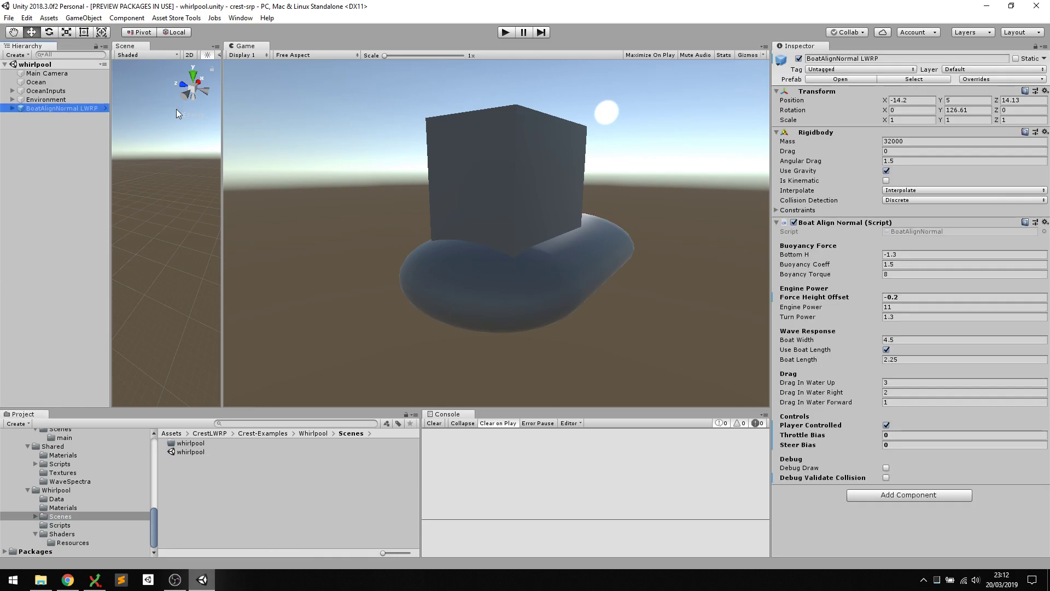
drag(224, 192, 399, 195)
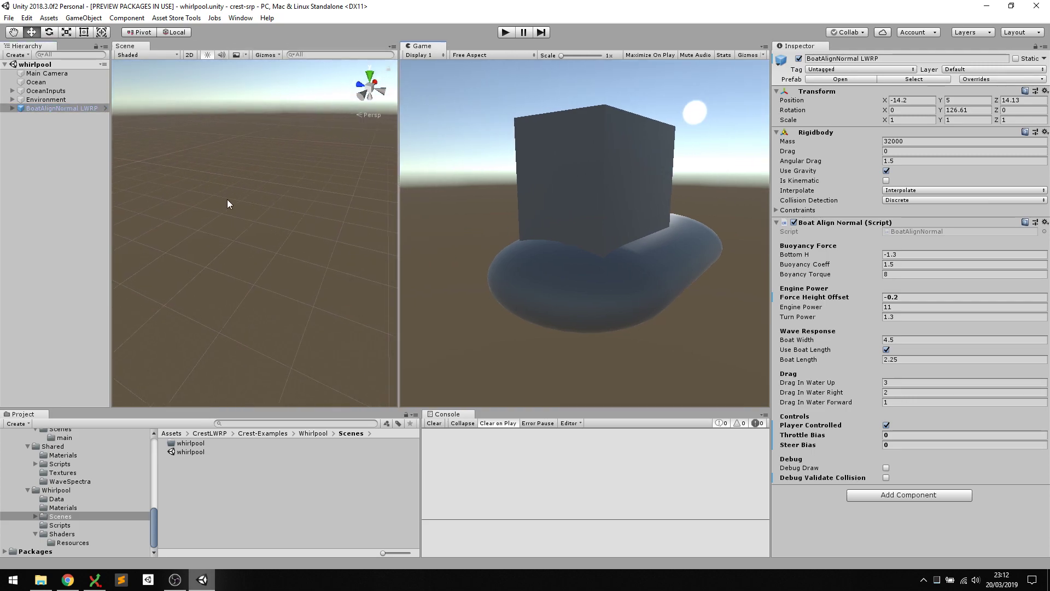
click(799, 59)
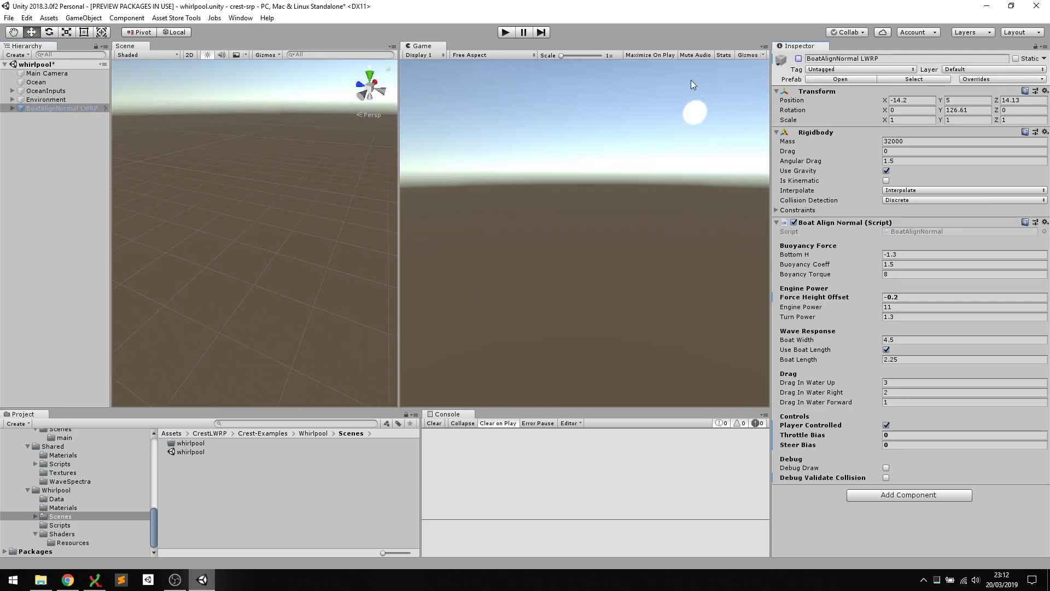
Disable Lerp Cam and enable Cam Controller on the Main Camera, and play the scene in a wider Game view
click(55, 73)
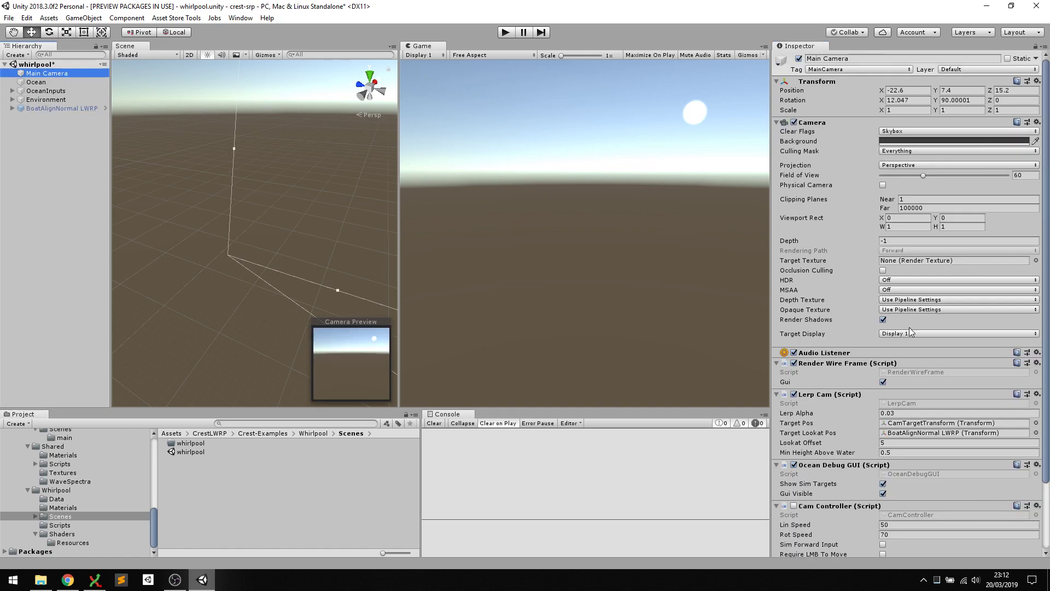
scroll(909, 327, down, 5)
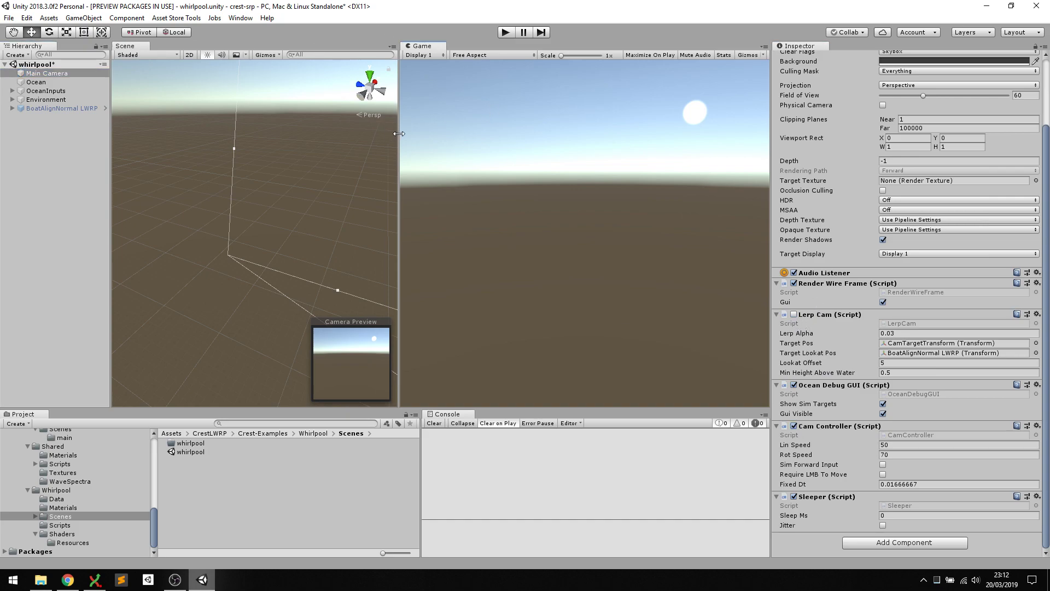
drag(399, 133, 275, 135)
click(504, 31)
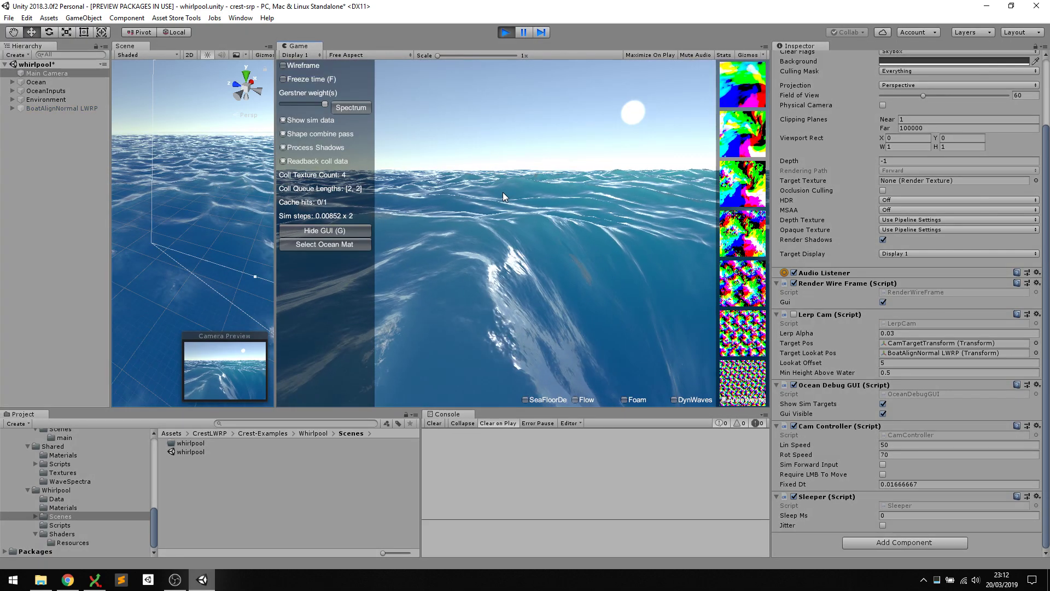
Fly the camera around the whirlpool to examine its shape and the surrounding water surface
key(s)
drag(507, 192, 548, 202)
key(w)
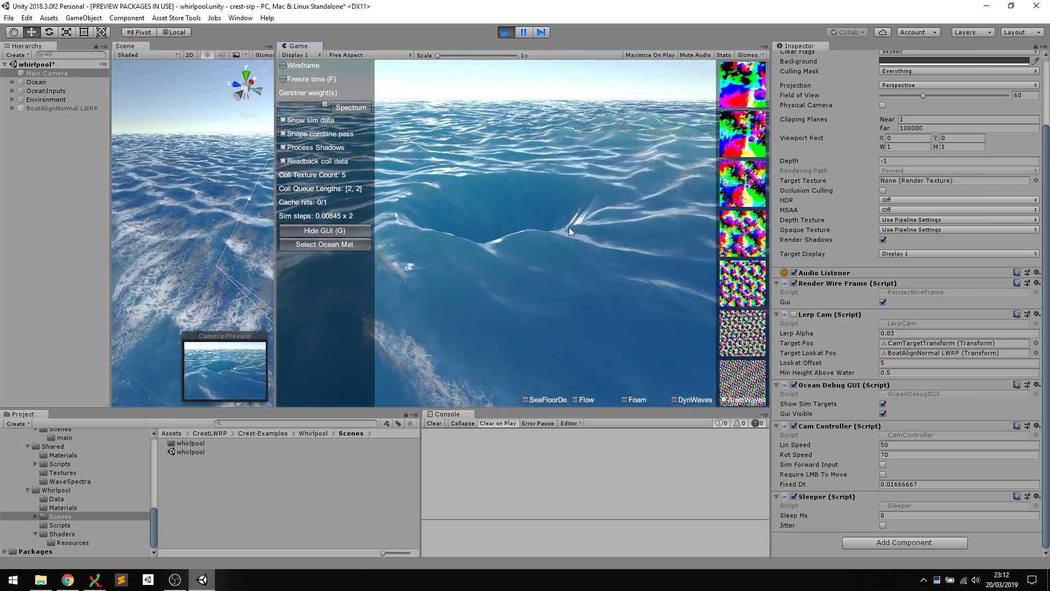
mouse_move(476, 250)
mouse_down()
mouse_move(514, 296)
mouse_move(527, 249)
mouse_move(493, 254)
mouse_up()
key(w)
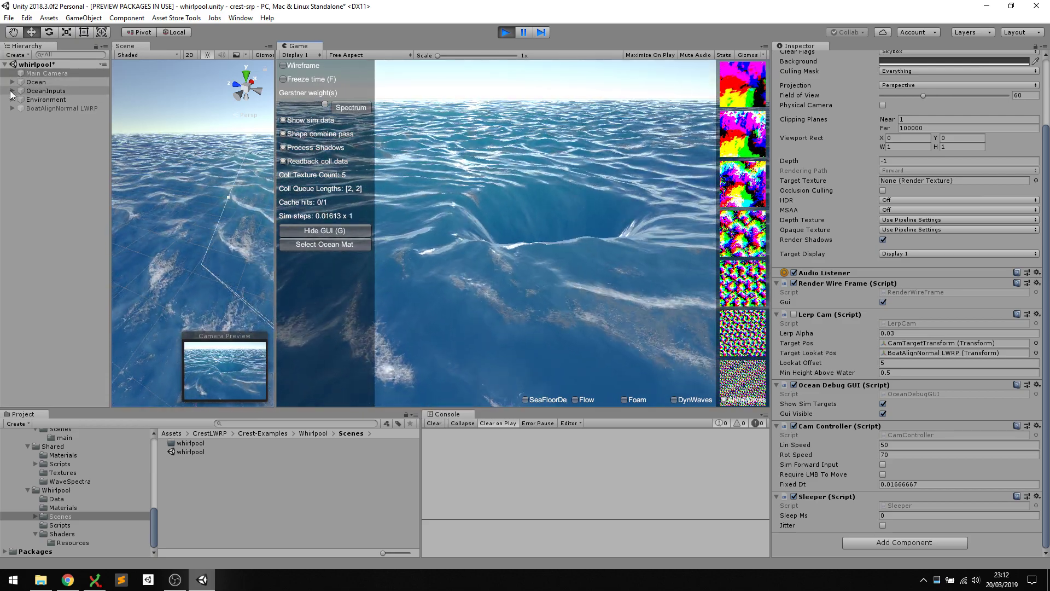
drag(510, 232, 536, 245)
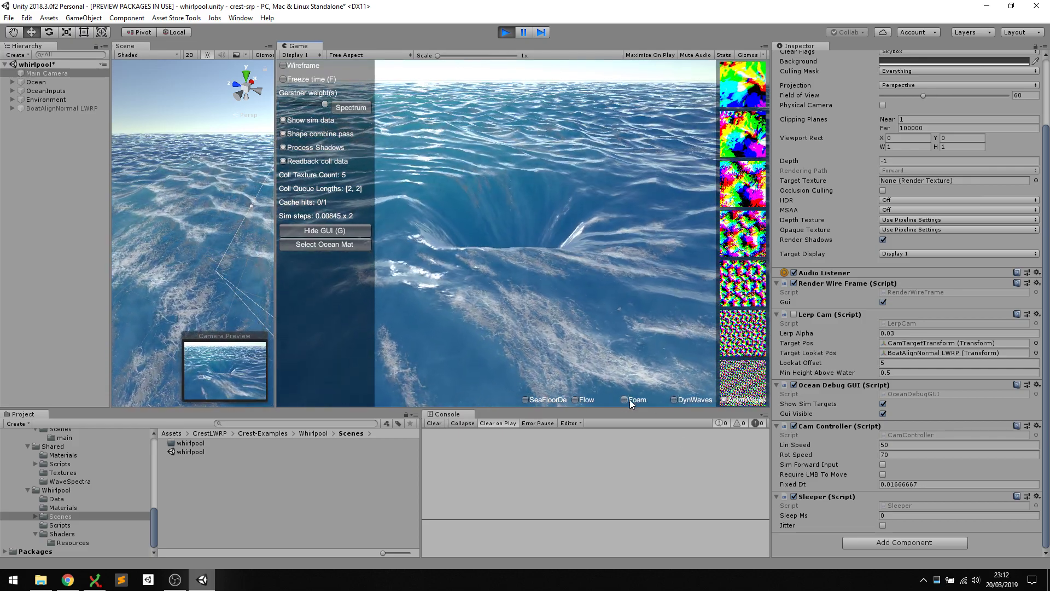
Show the foam and flow simulation data of the whirlpool one after the other, hiding each again
click(625, 400)
click(626, 399)
click(592, 398)
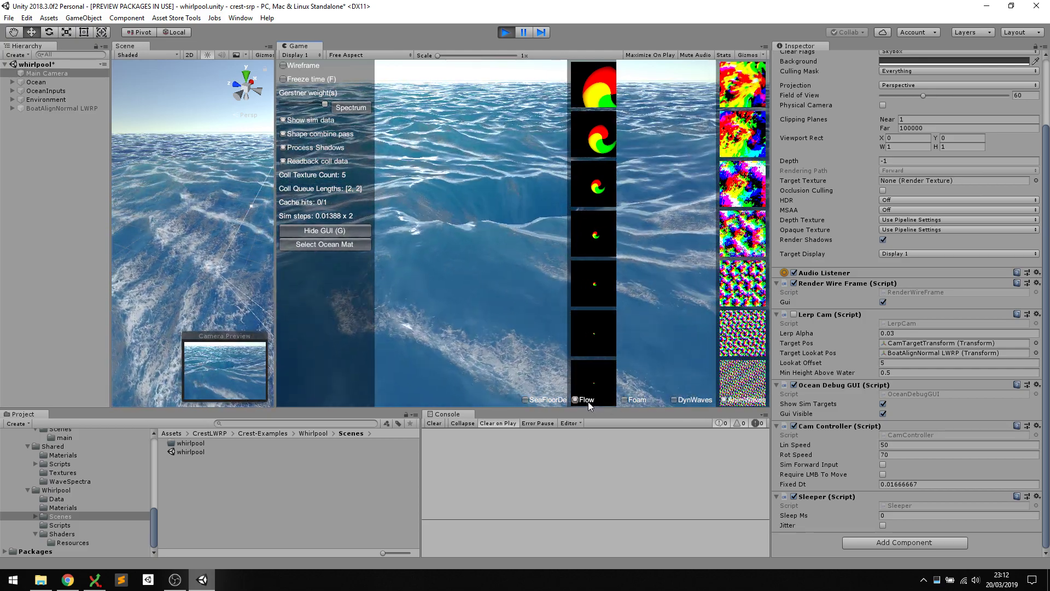
click(589, 400)
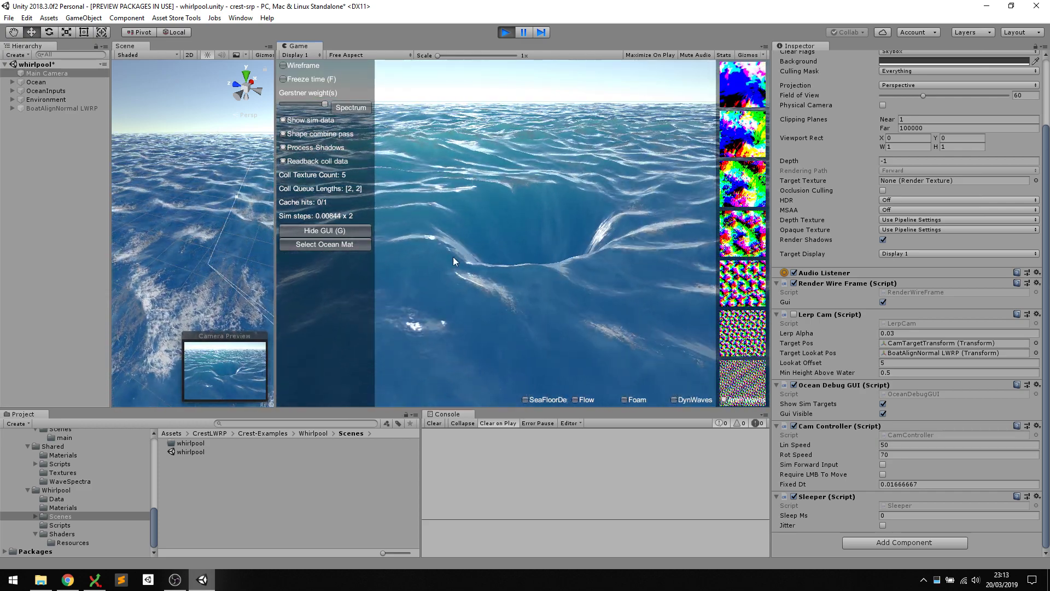
Examine the whirlpool from closer and from further back, and briefly show the foam simulation data
key(w)
drag(582, 175, 589, 236)
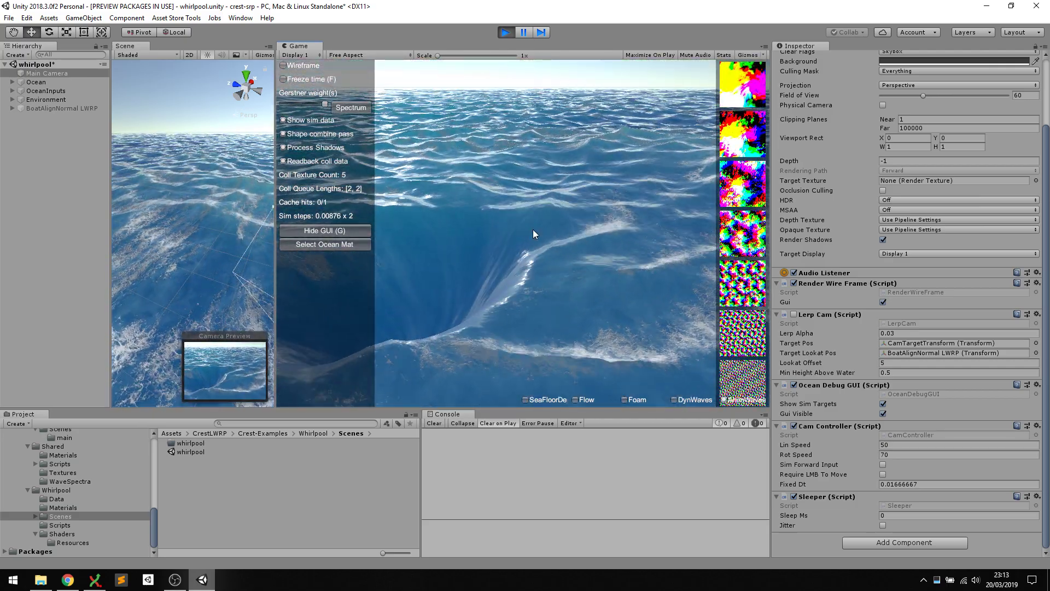
drag(532, 228, 484, 241)
key(s)
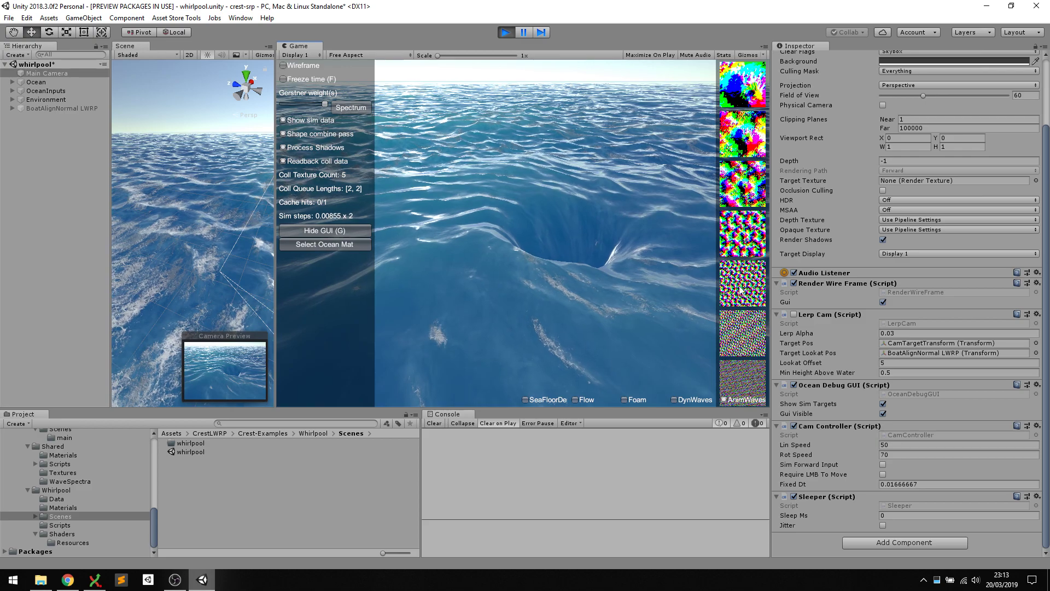
click(637, 399)
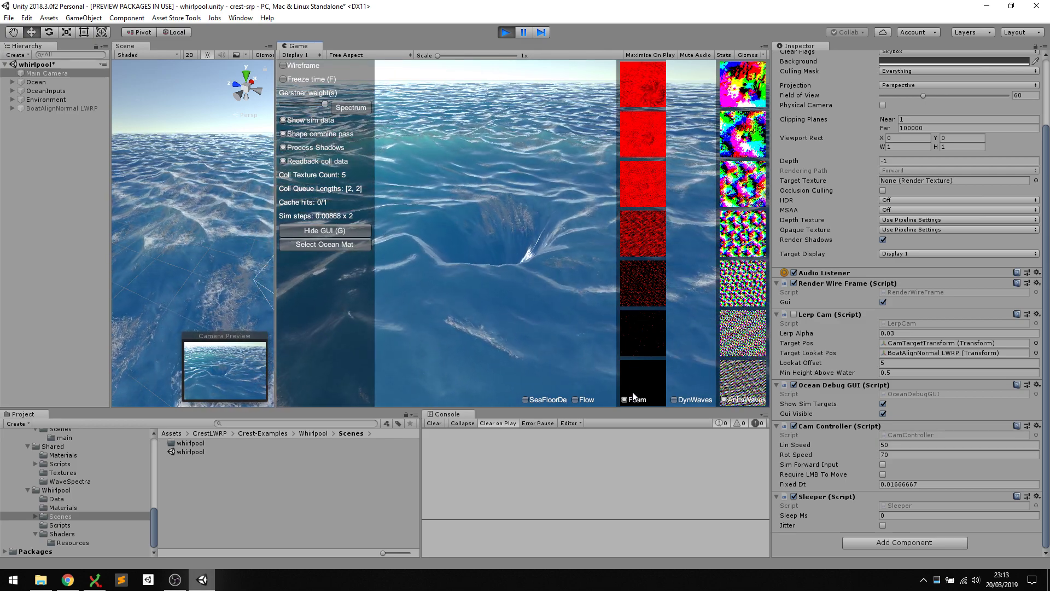
click(626, 400)
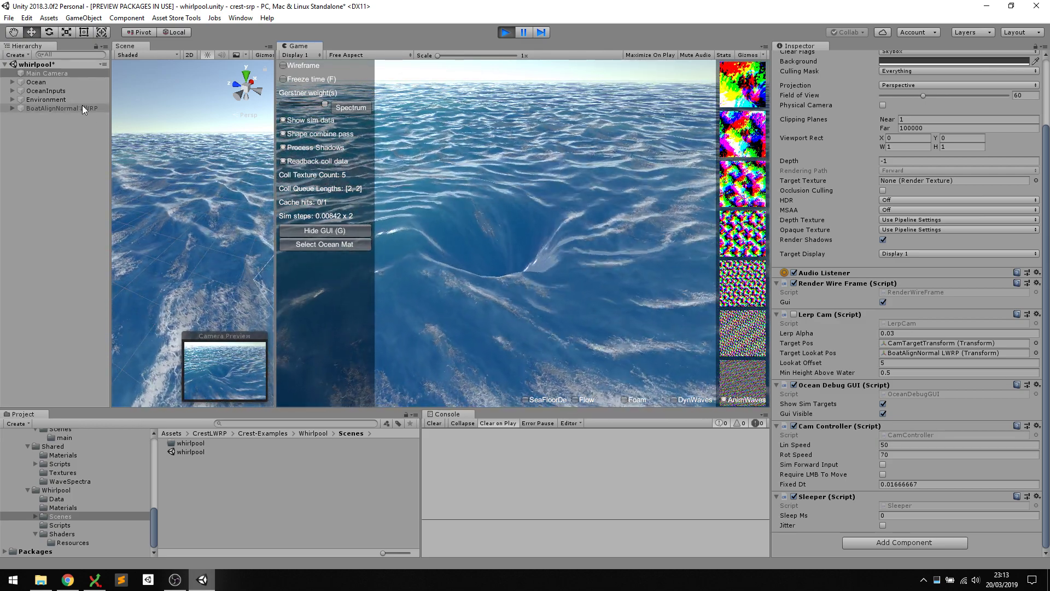
Activate the BoatAlignNormal LWRP object in the running whirlpool scene
click(76, 108)
click(799, 59)
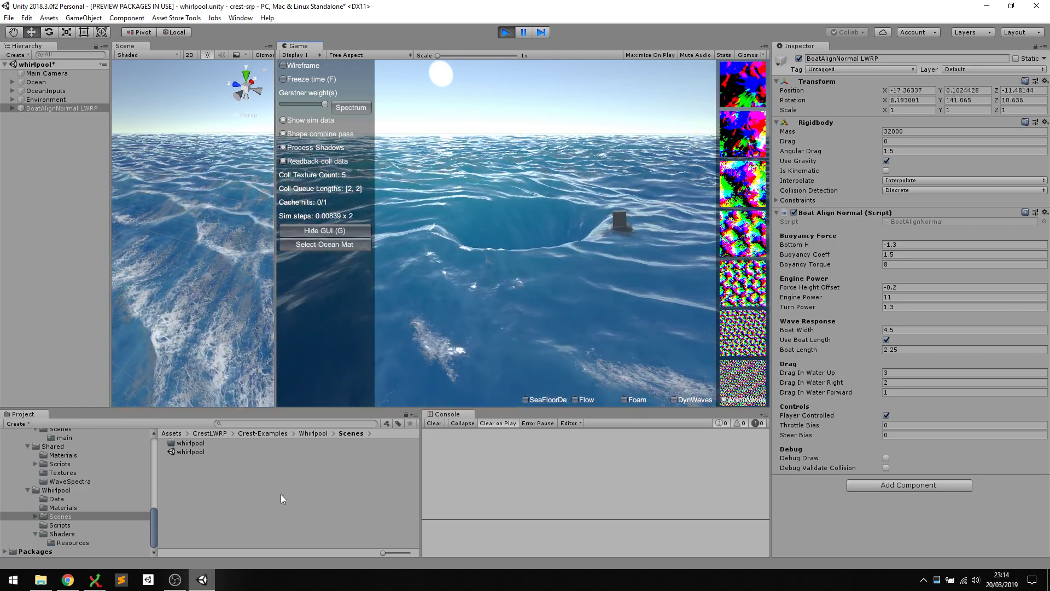
click(175, 579)
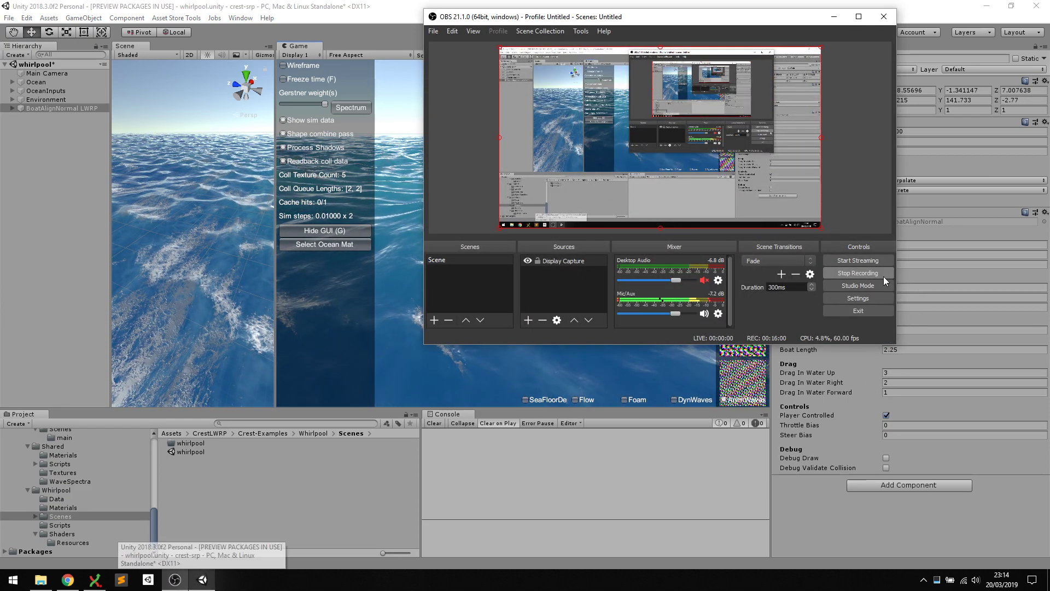